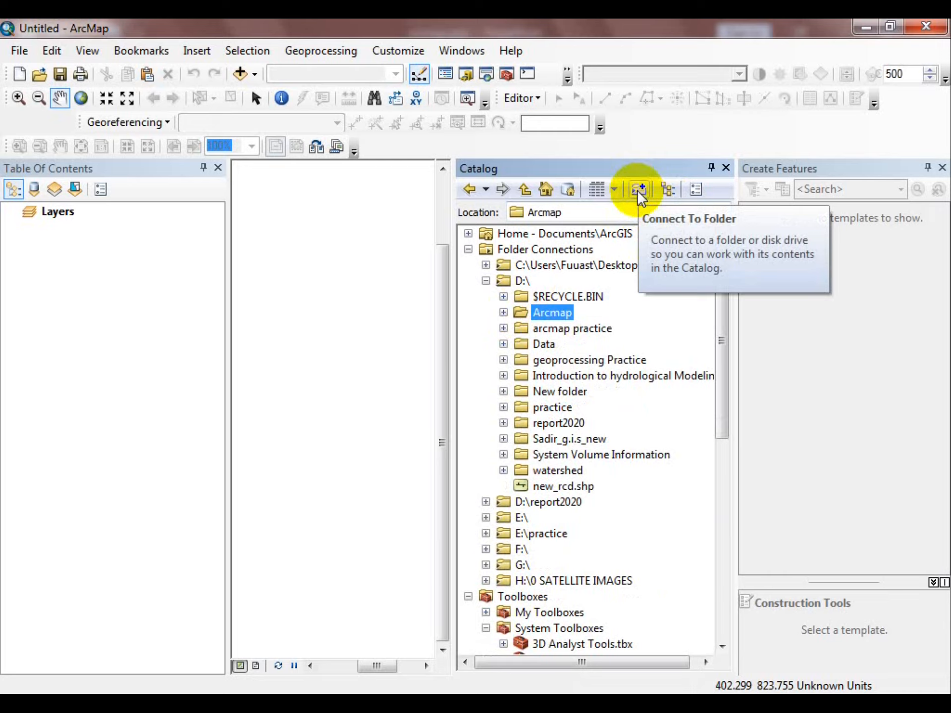
- Connect the Catalog to the instructor's folder on drive F:
{"action": "left_click", "coordinate": [638, 189]}
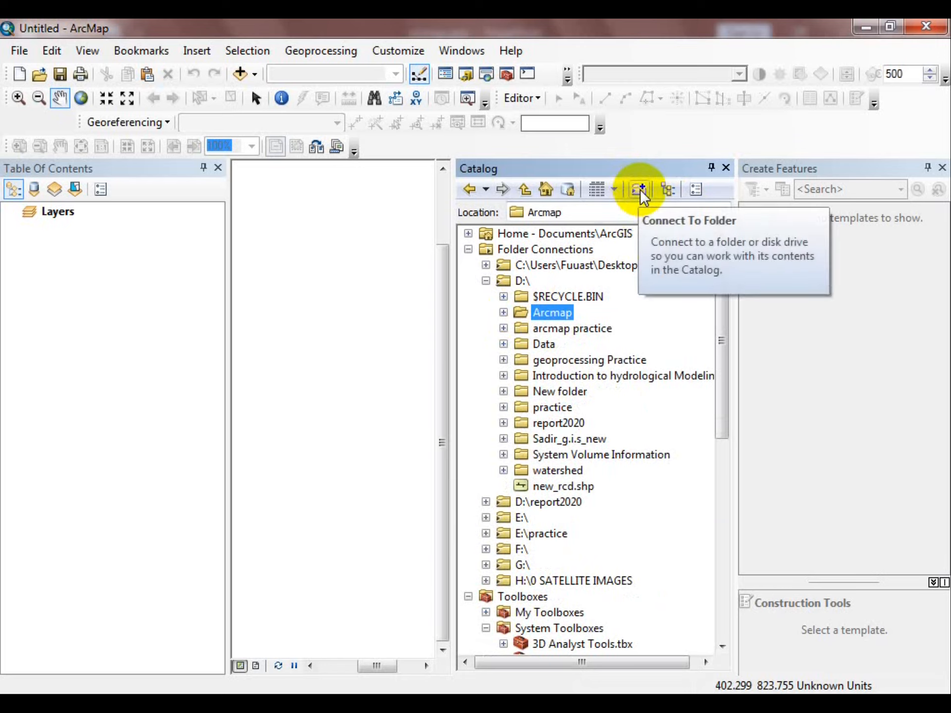
{"action": "left_click", "coordinate": [640, 189]}
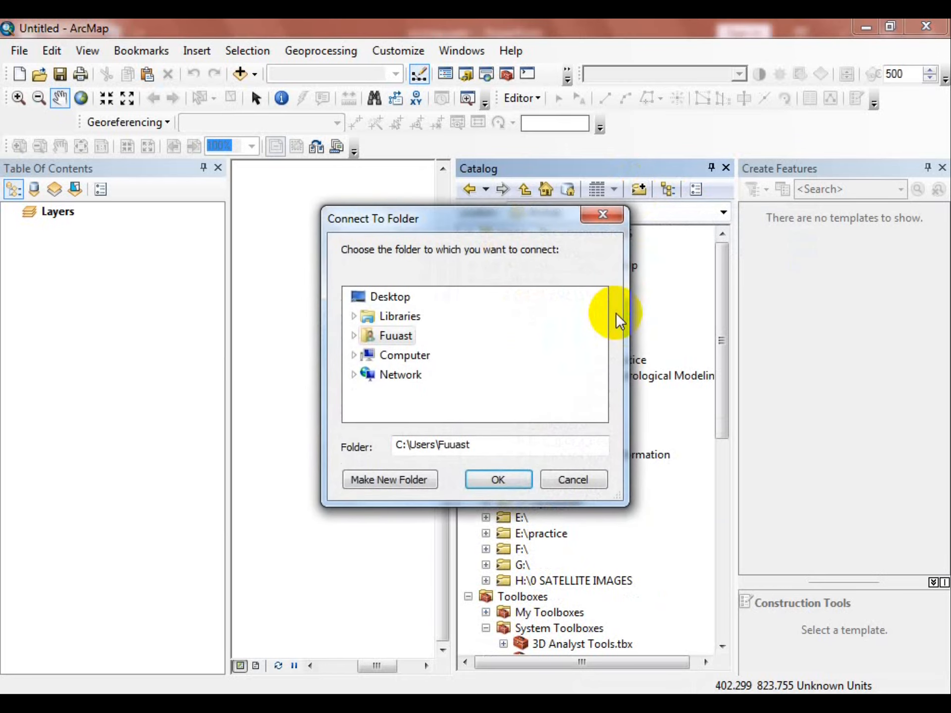
{"action": "left_click", "coordinate": [354, 355]}
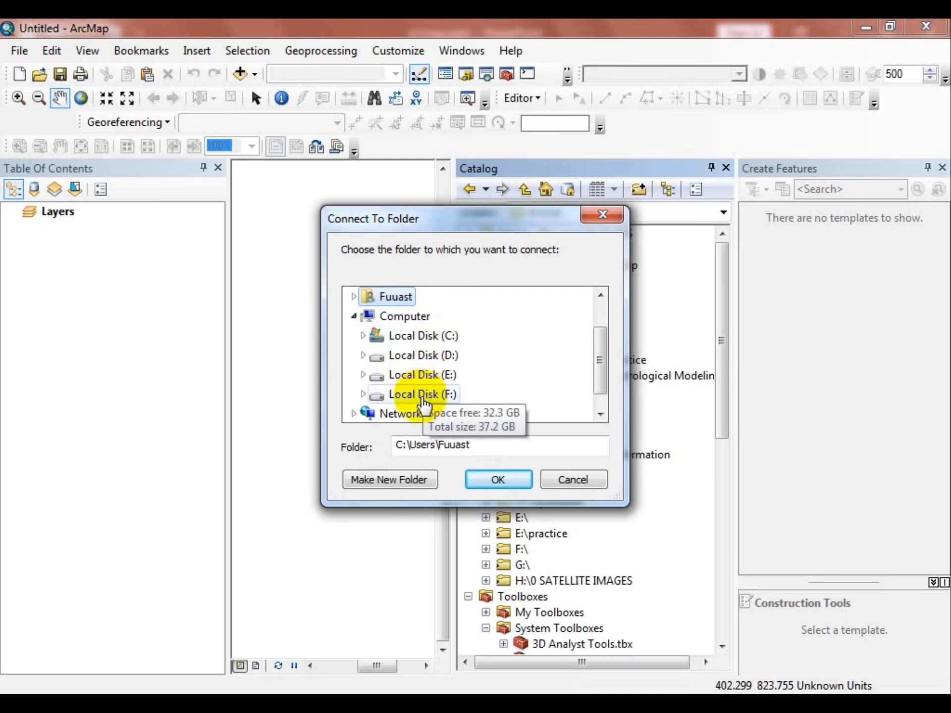
{"action": "left_click_drag", "start_coordinate": [462, 223], "coordinate": [531, 253]}
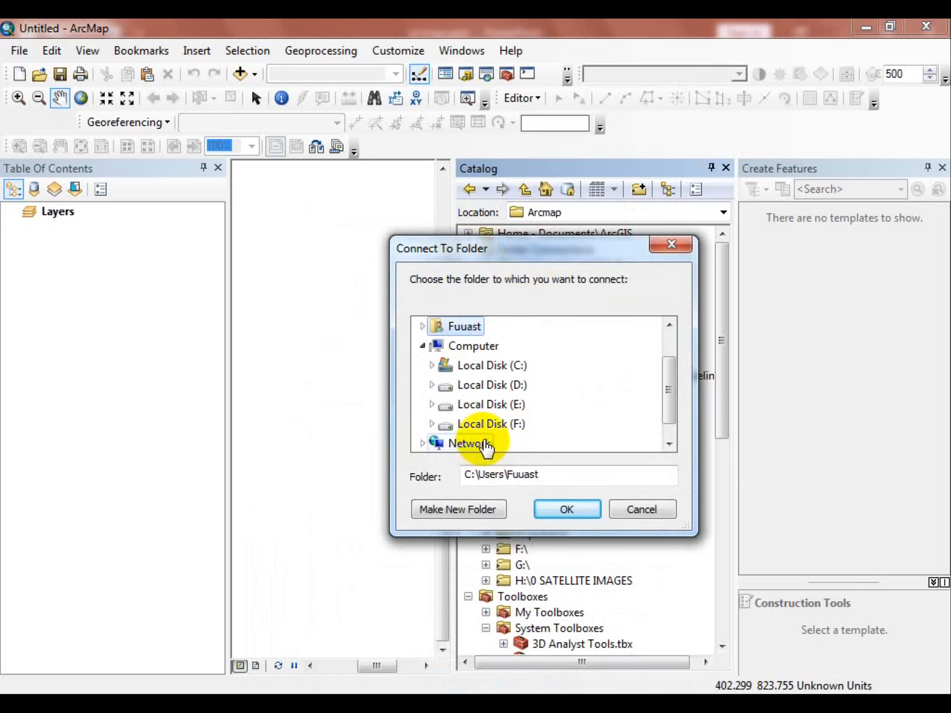
{"action": "left_click", "coordinate": [505, 429]}
{"action": "left_click_drag", "start_coordinate": [672, 353], "coordinate": [672, 385]}
{"action": "left_click", "coordinate": [488, 424]}
{"action": "left_click", "coordinate": [567, 509]}
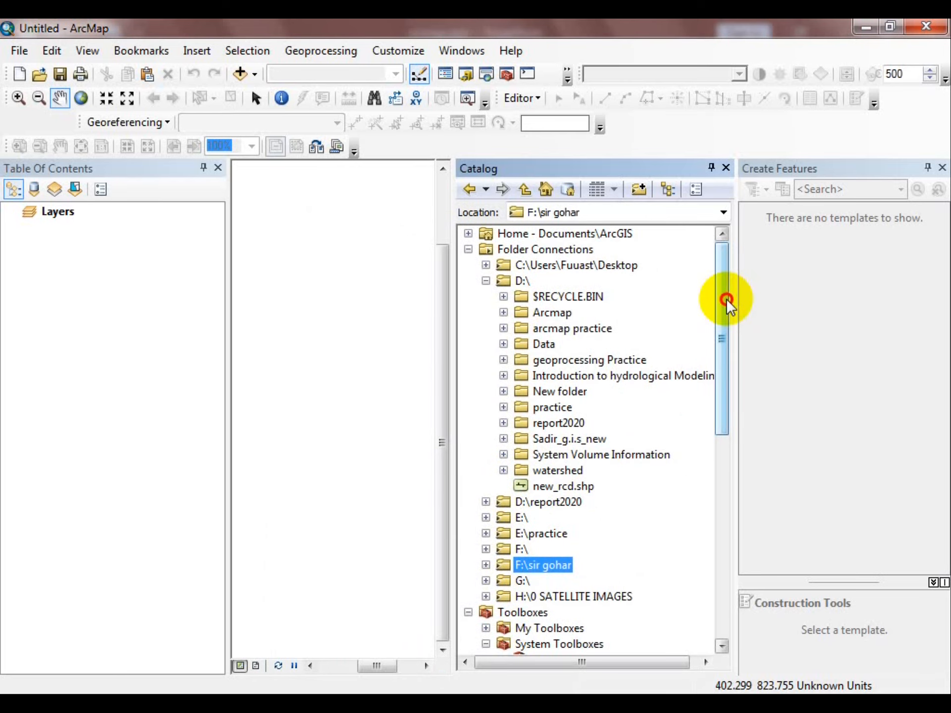
- Review the item types that can be created in the Arcmap folder and the feature types offered for a new shapefile
{"action": "left_click", "coordinate": [521, 311]}
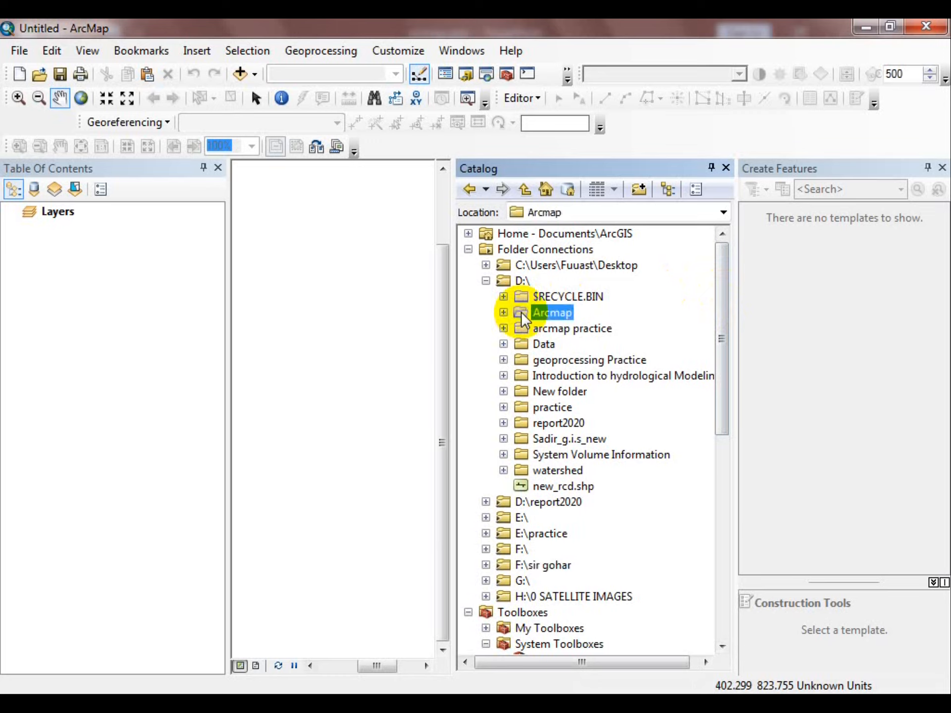
{"action": "right_click", "coordinate": [521, 311]}
{"action": "mouse_move", "coordinate": [601, 437]}
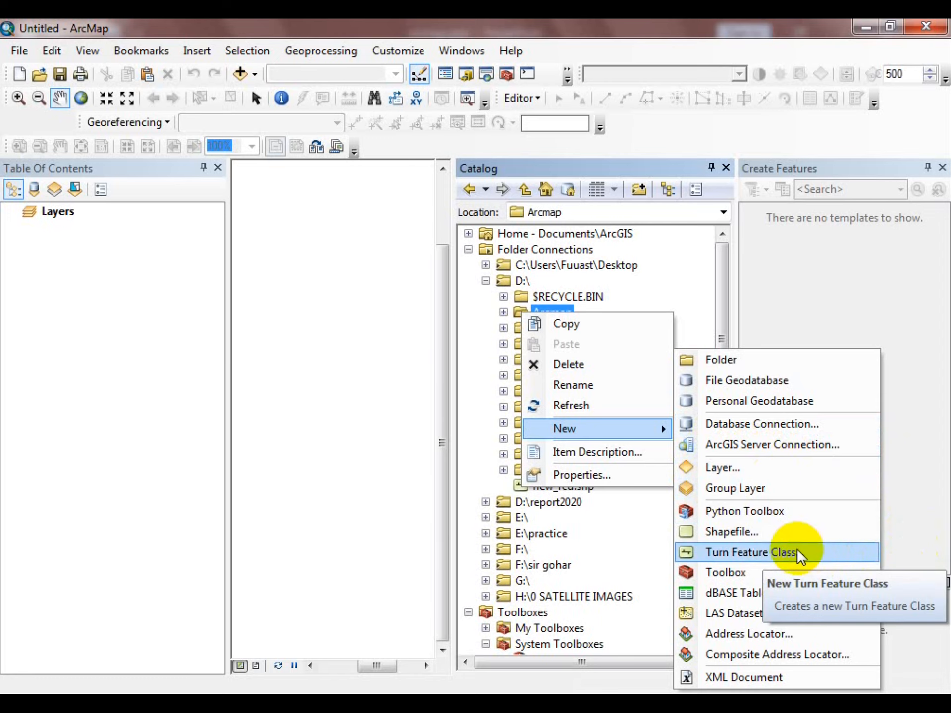
{"action": "left_click", "coordinate": [744, 534]}
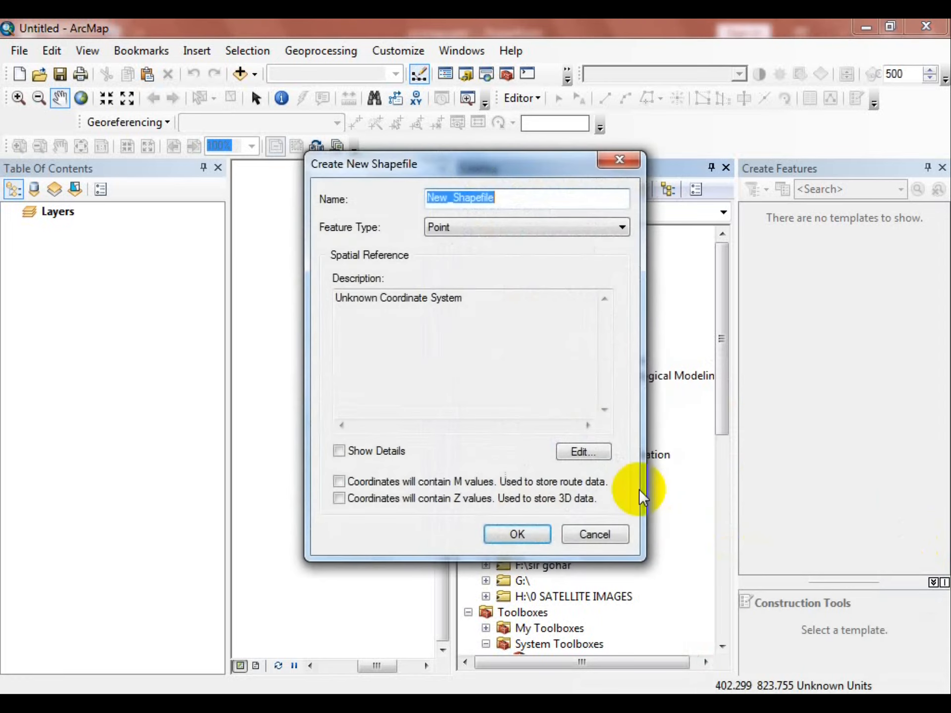
{"action": "left_click", "coordinate": [479, 223]}
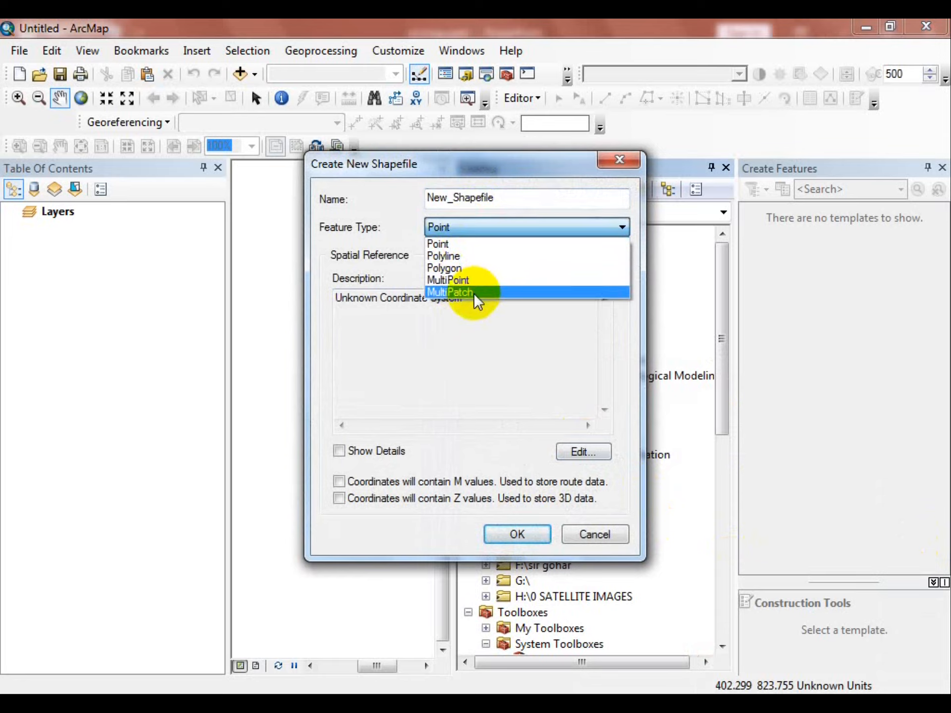
{"action": "left_click", "coordinate": [415, 166]}
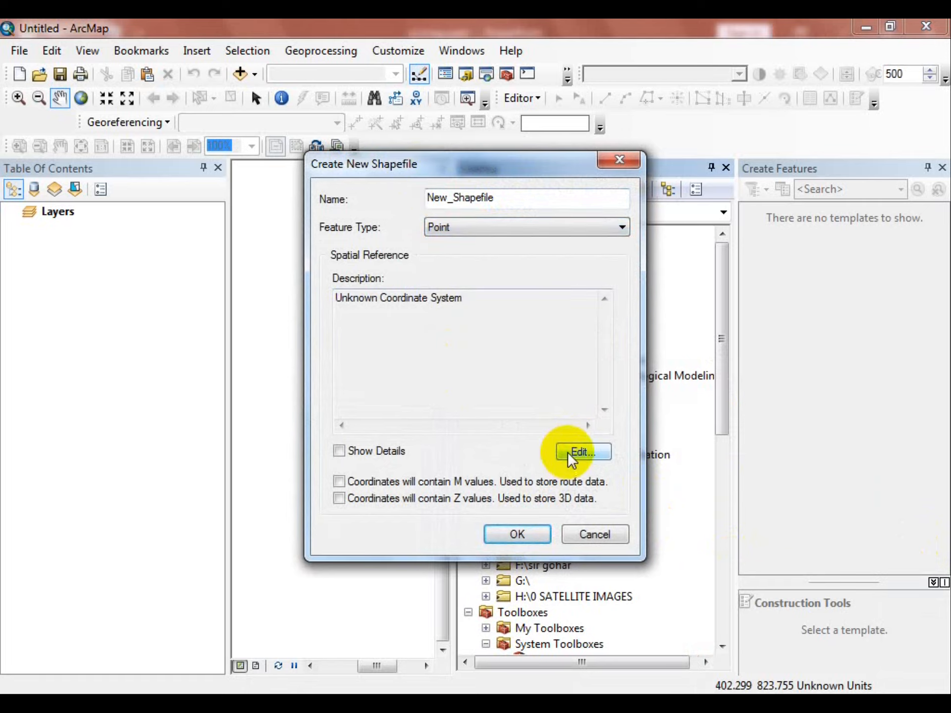
{"action": "left_click", "coordinate": [589, 534]}
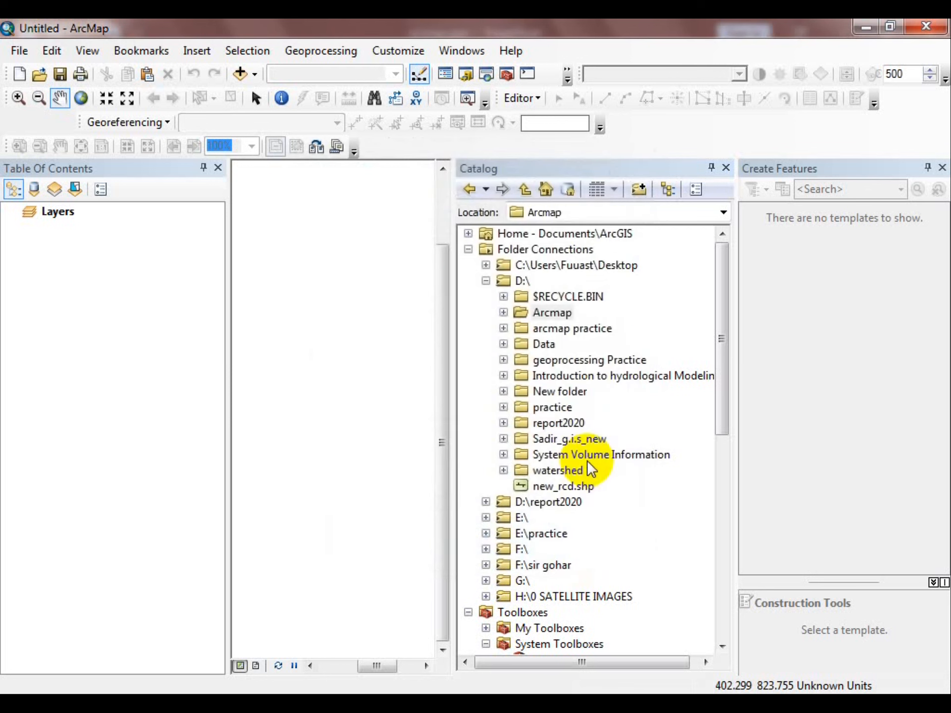
{"action": "right_click", "coordinate": [524, 313]}
{"action": "mouse_move", "coordinate": [664, 431]}
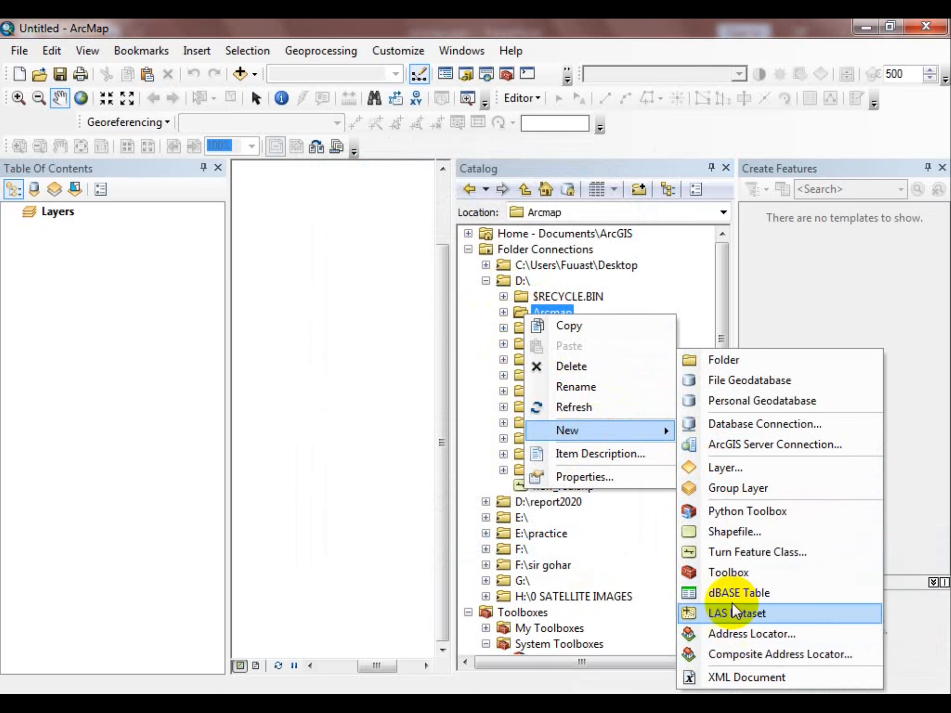
{"action": "left_click", "coordinate": [503, 166]}
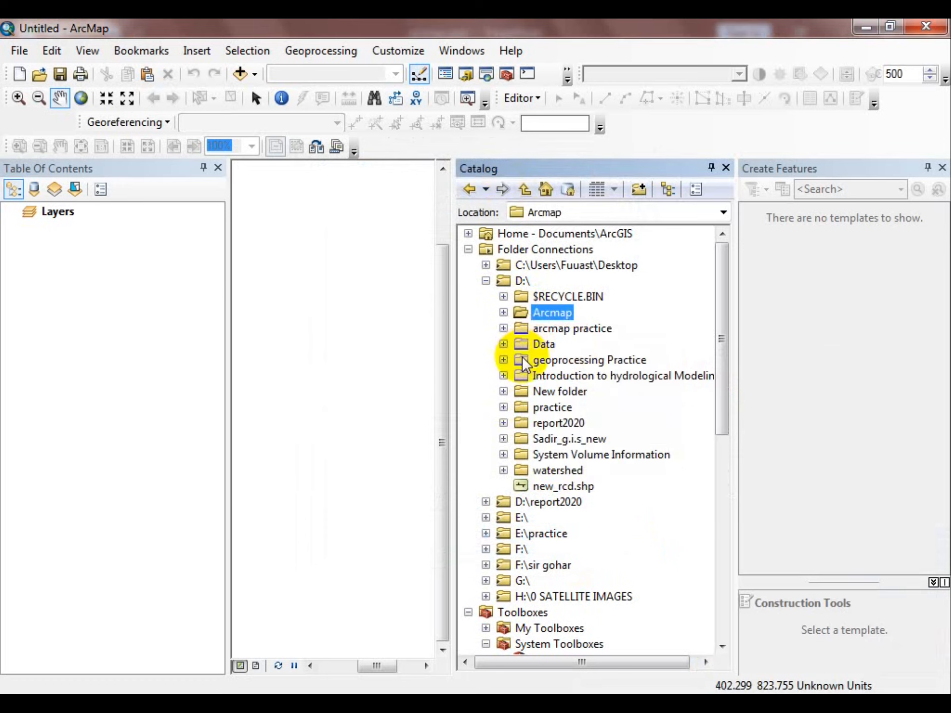
{"action": "left_click", "coordinate": [361, 411]}
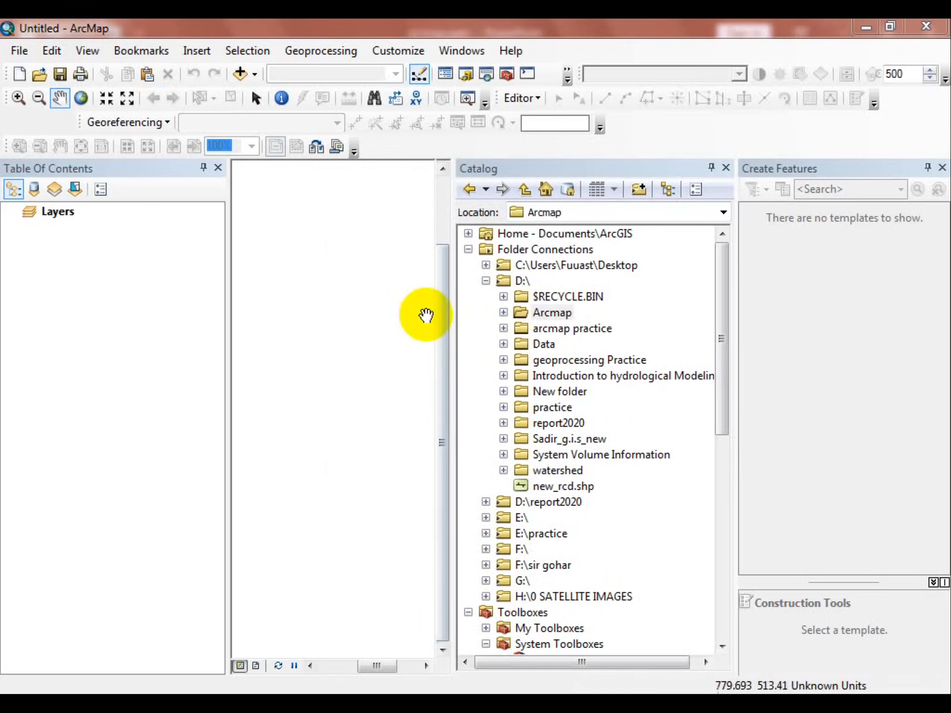
- Close the Catalog and add the Streets basemap to the map
{"action": "left_click", "coordinate": [726, 168]}
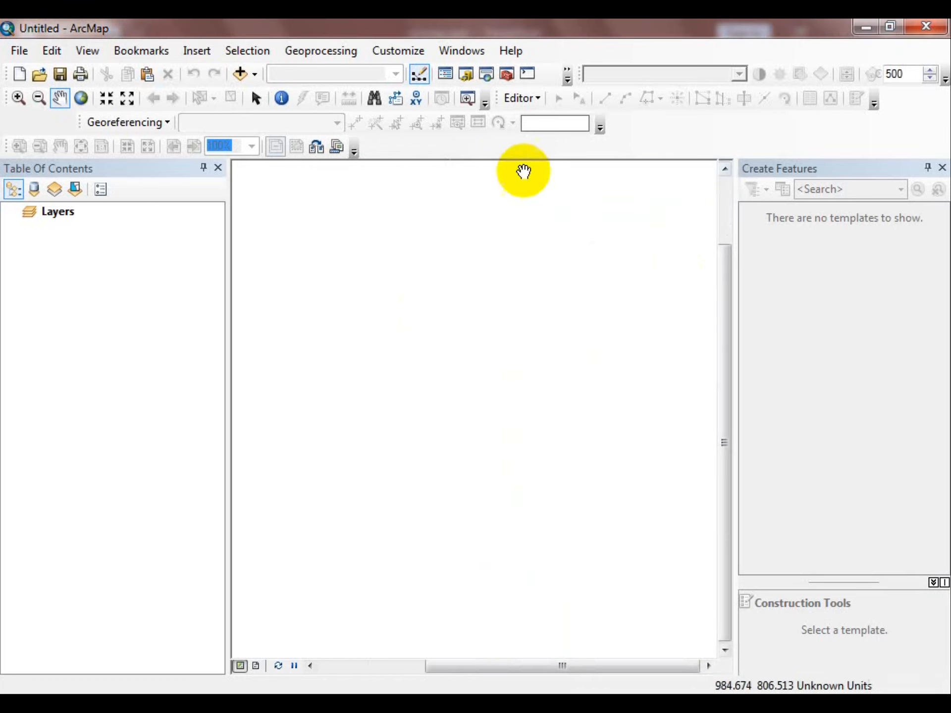
{"action": "left_click", "coordinate": [255, 75]}
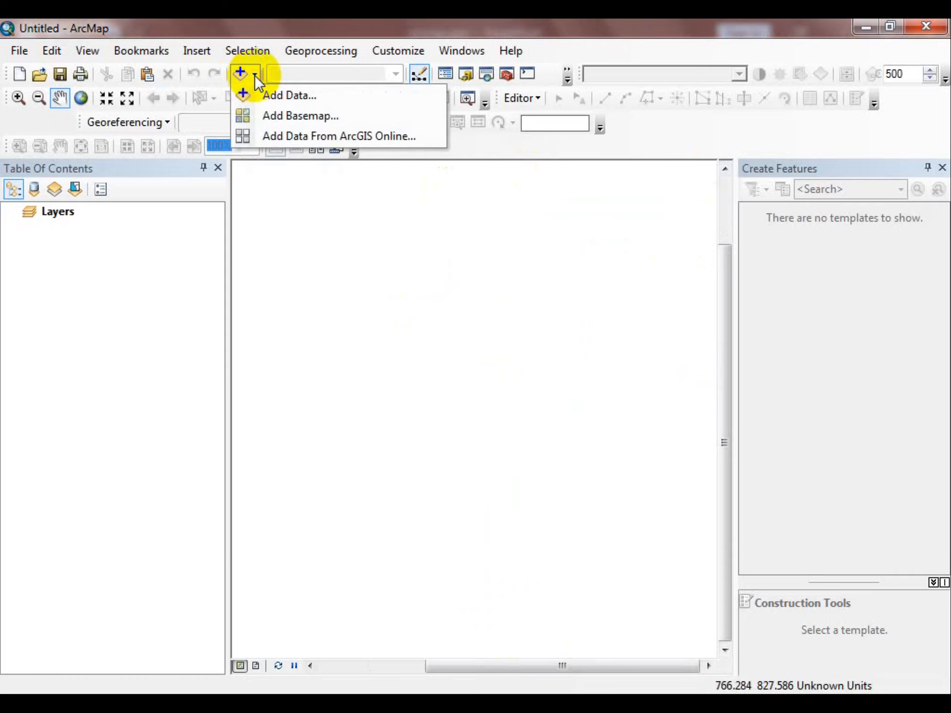
{"action": "left_click", "coordinate": [305, 117]}
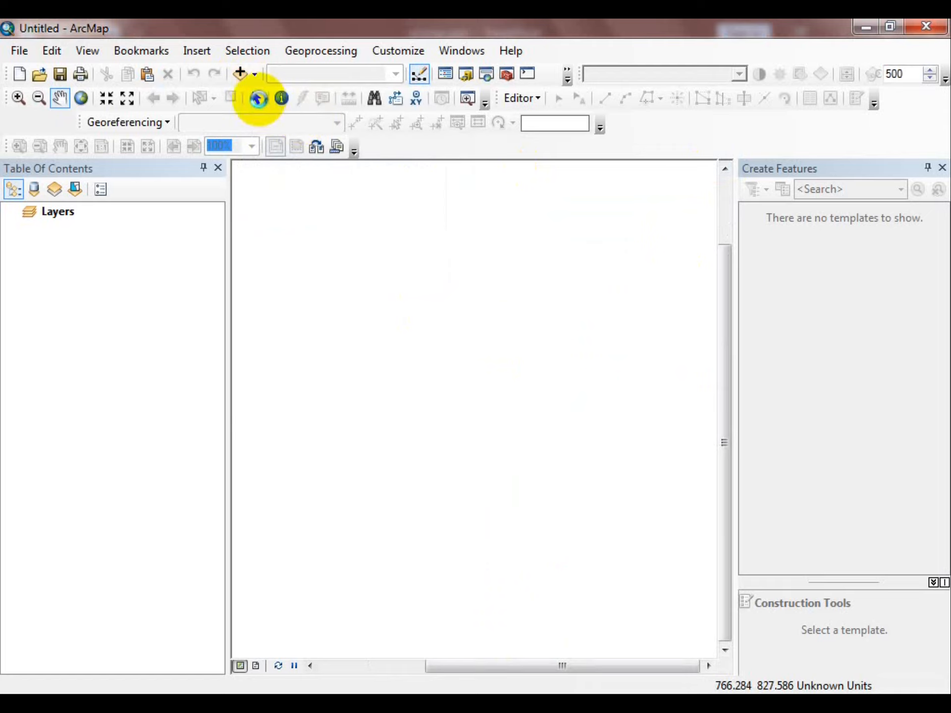
{"action": "left_click", "coordinate": [258, 98]}
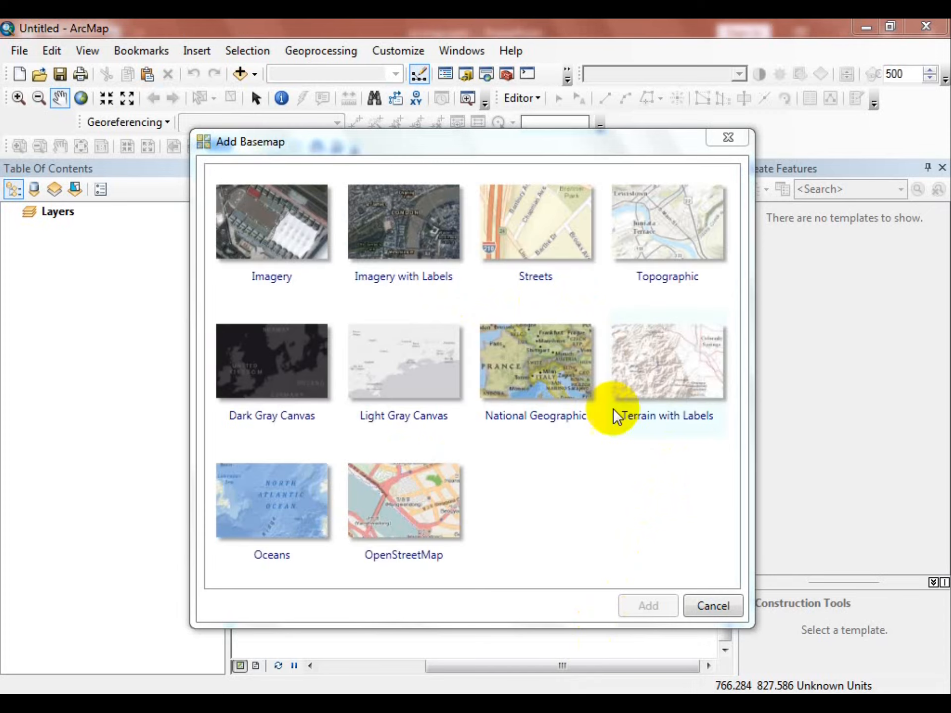
{"action": "left_click", "coordinate": [550, 238]}
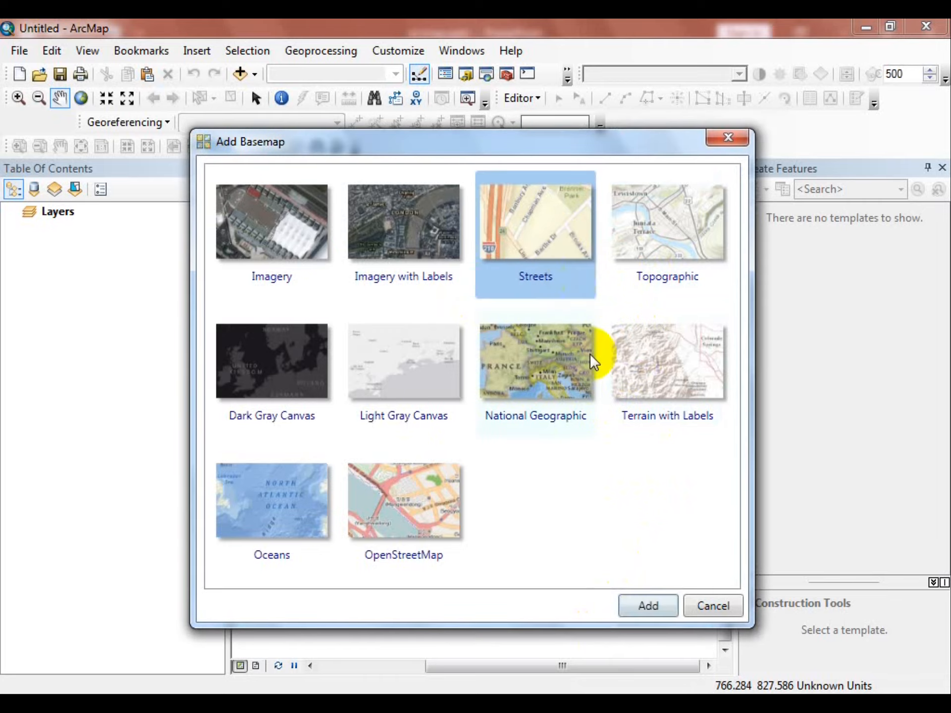
{"action": "left_click", "coordinate": [644, 607]}
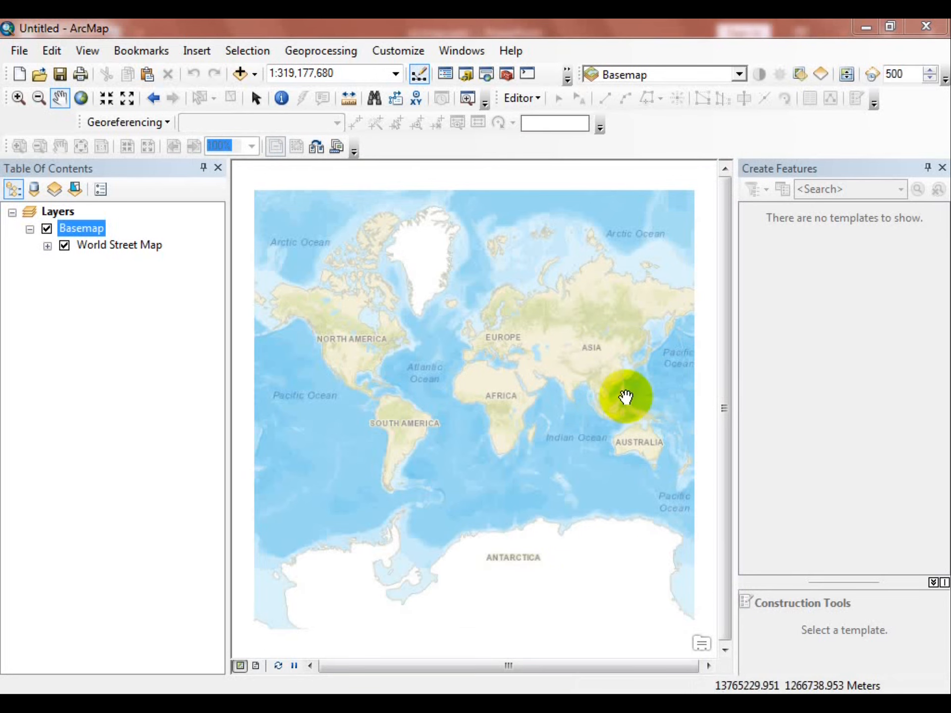
{"action": "left_click", "coordinate": [23, 51]}
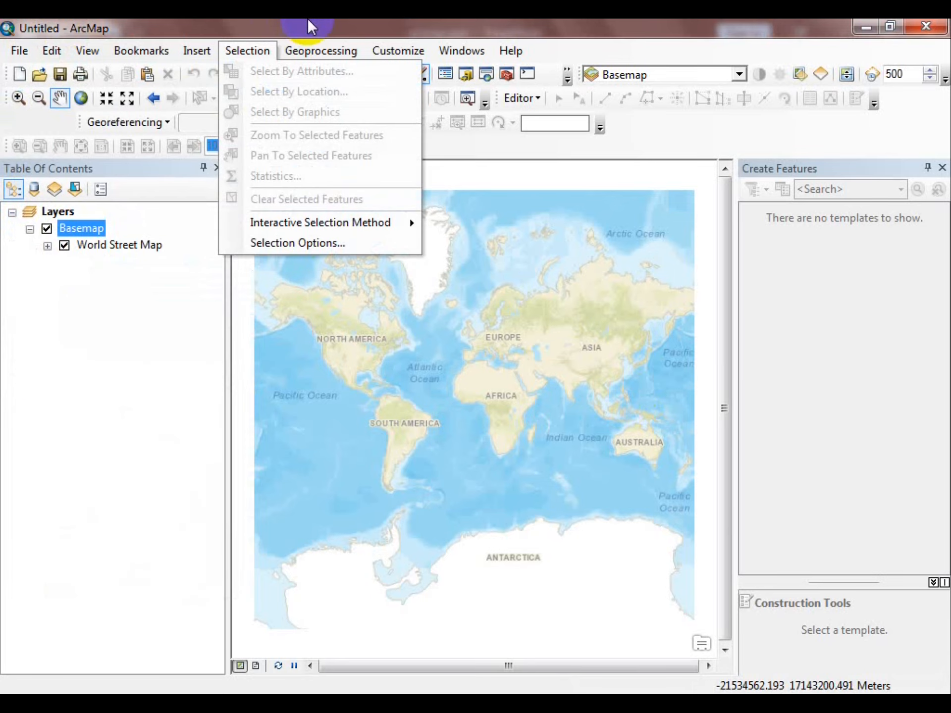
{"action": "left_click", "coordinate": [308, 18]}
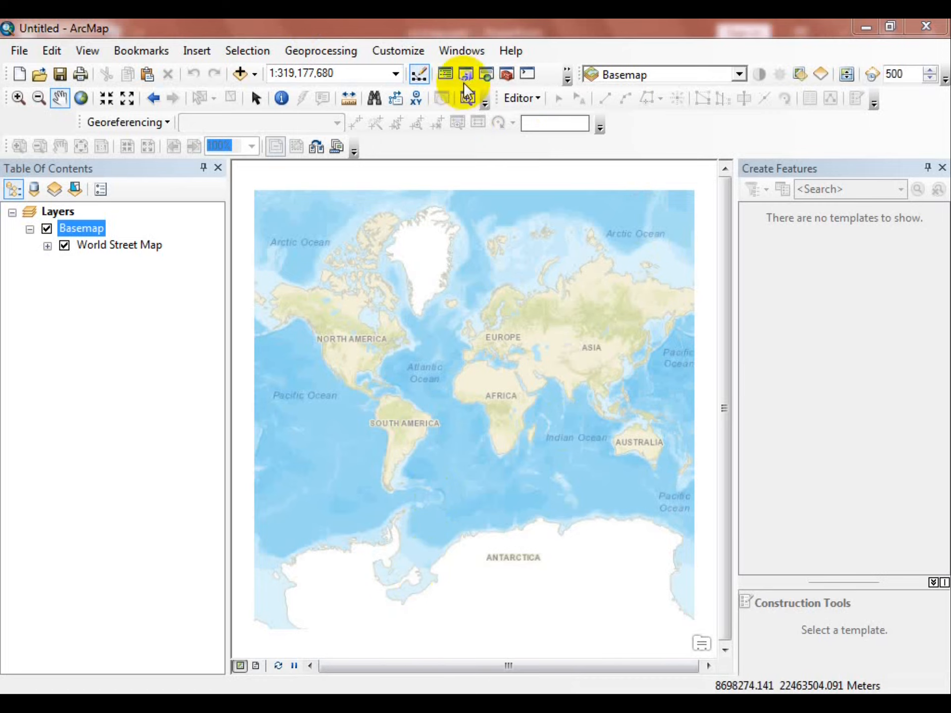
{"action": "left_click", "coordinate": [240, 73]}
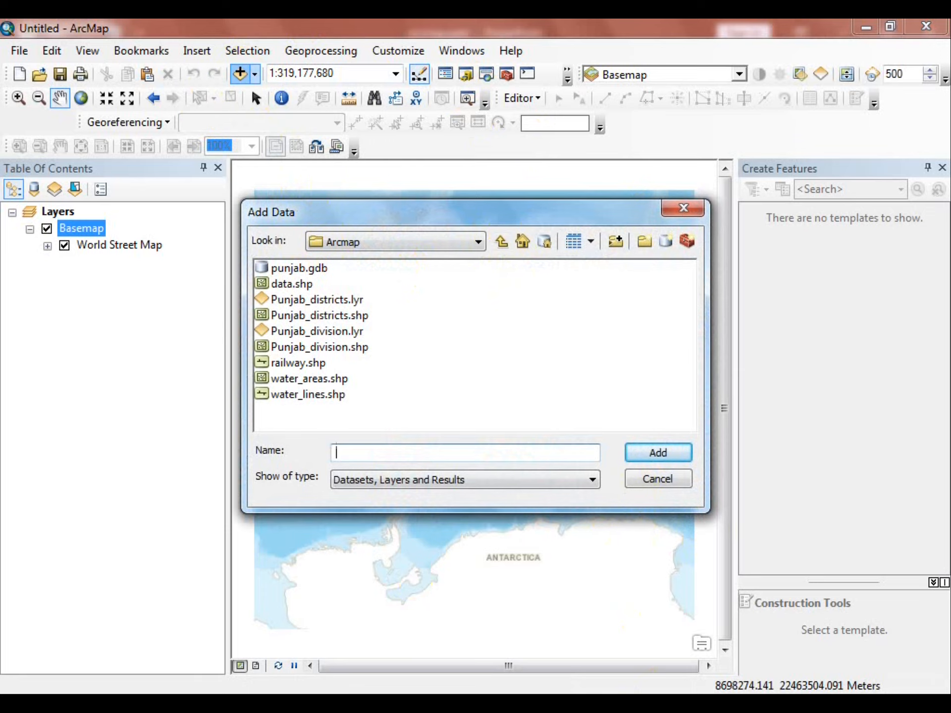
{"action": "left_click", "coordinate": [681, 208]}
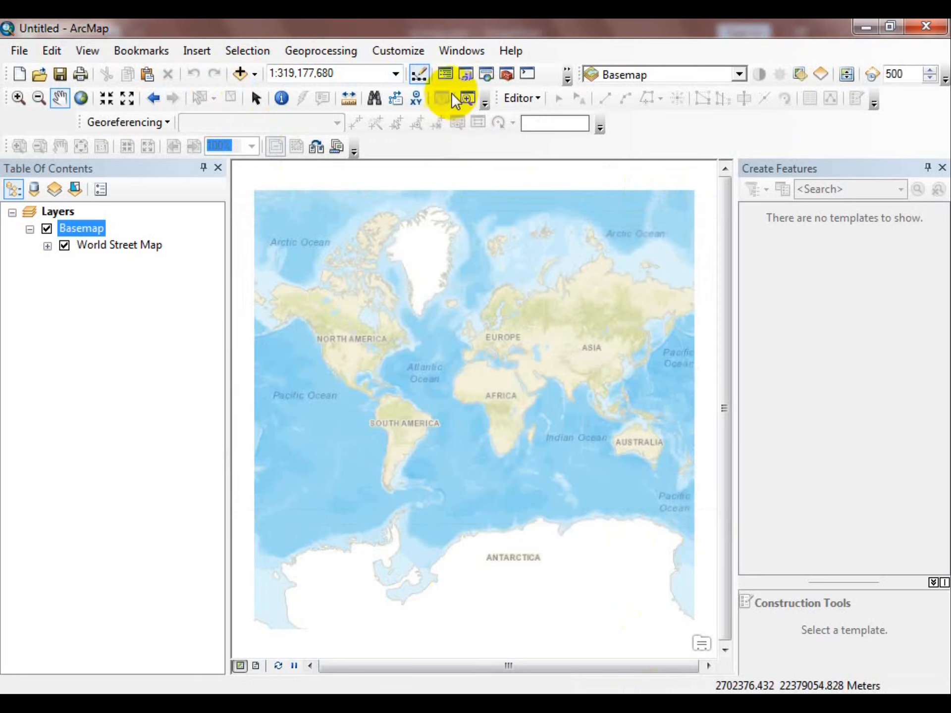
- Expand the Arcmap folder in the Catalog and try to add punjab.gdb to the map
{"action": "left_click", "coordinate": [462, 75]}
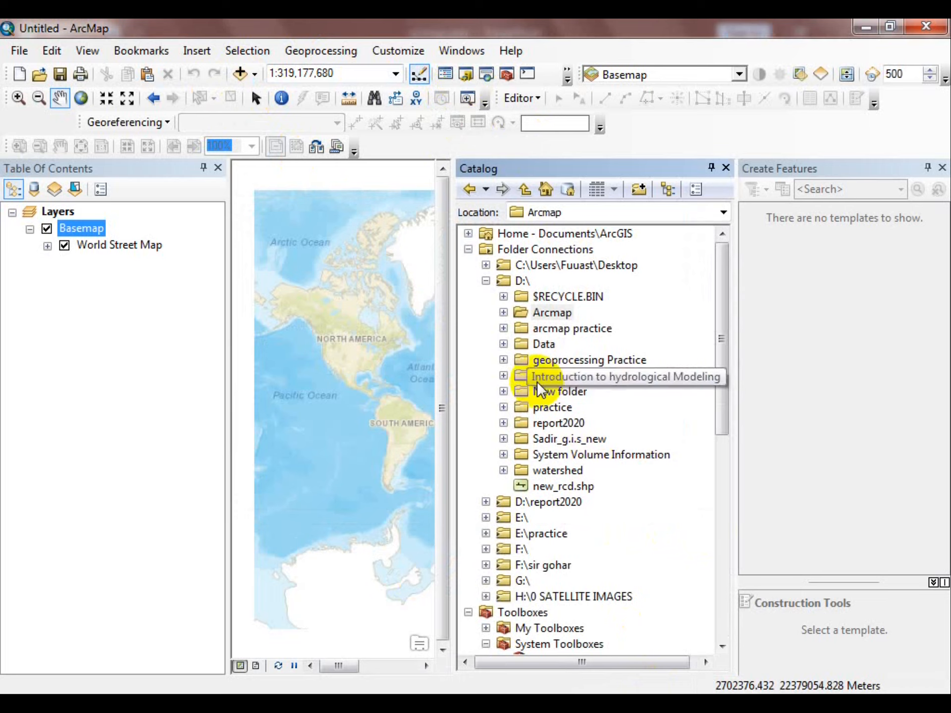
{"action": "left_click", "coordinate": [502, 311]}
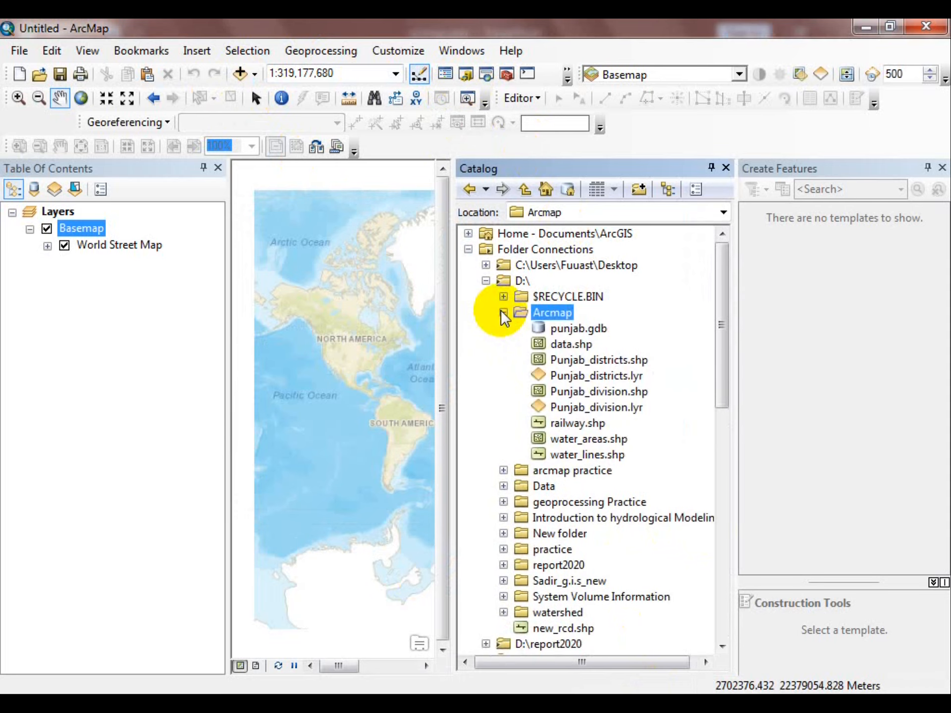
{"action": "left_click", "coordinate": [564, 329]}
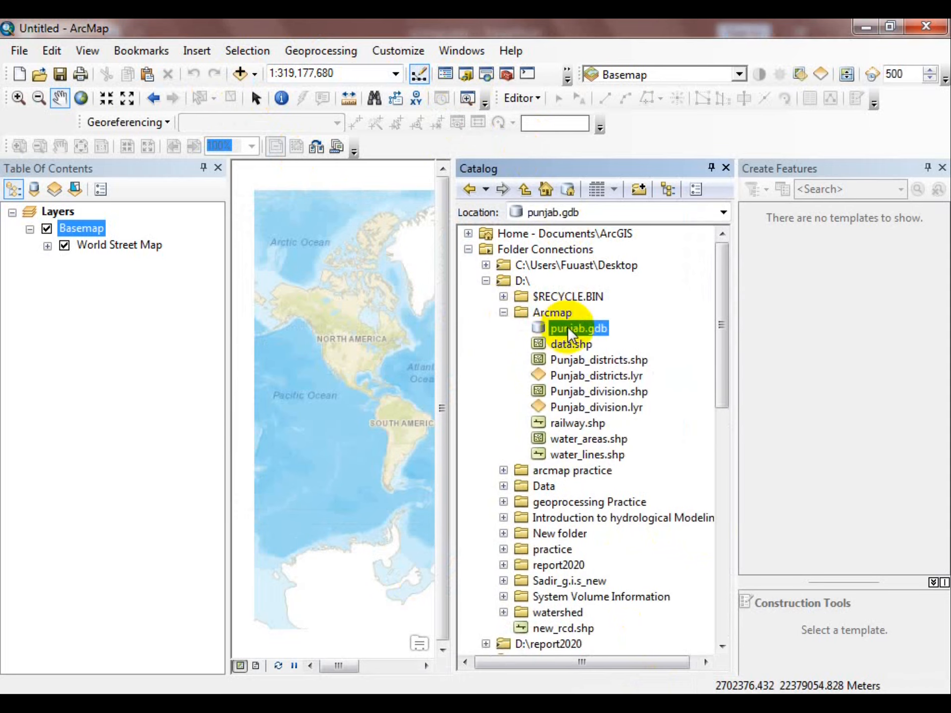
{"action": "left_click_drag", "start_coordinate": [569, 325], "coordinate": [77, 322]}
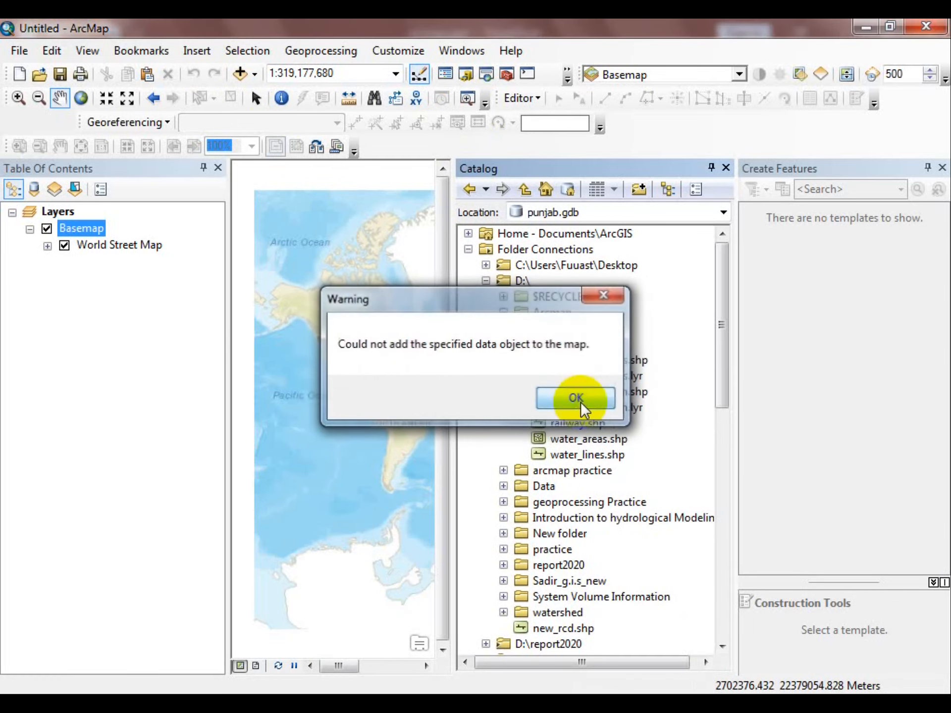
{"action": "left_click", "coordinate": [577, 398]}
- List the map layers by source and start a multiple feature class import into punjab.gdb
{"action": "left_click", "coordinate": [32, 188]}
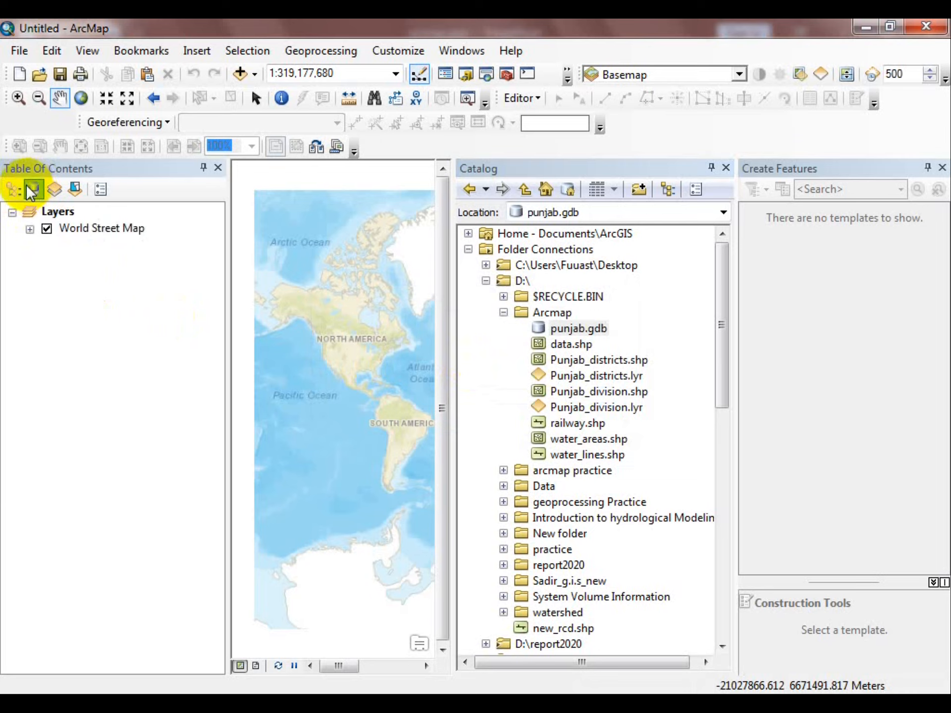
{"action": "left_click", "coordinate": [570, 330]}
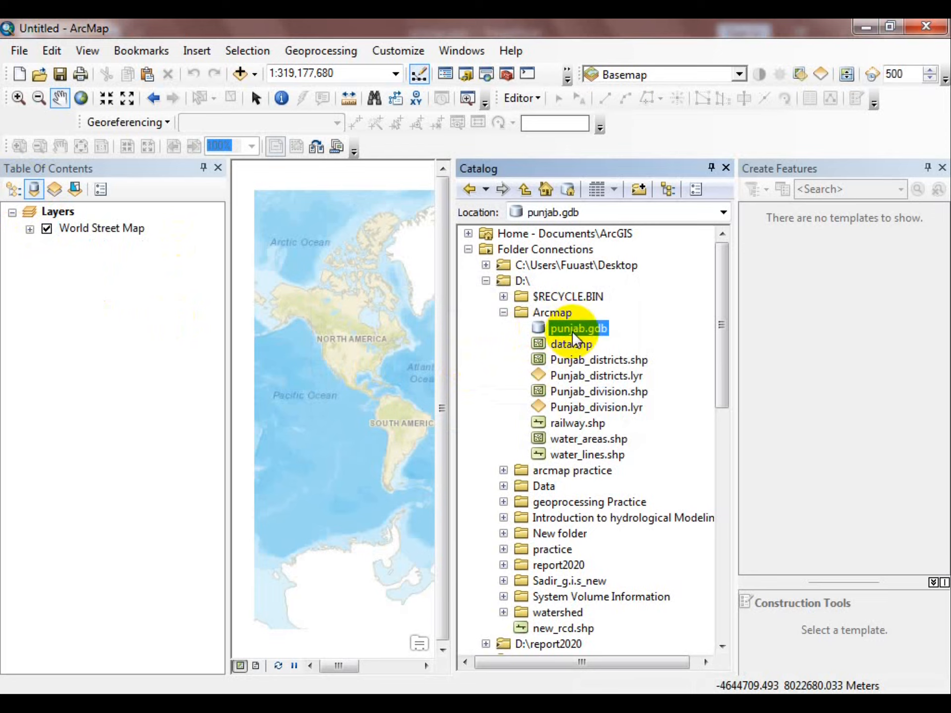
{"action": "right_click", "coordinate": [575, 326]}
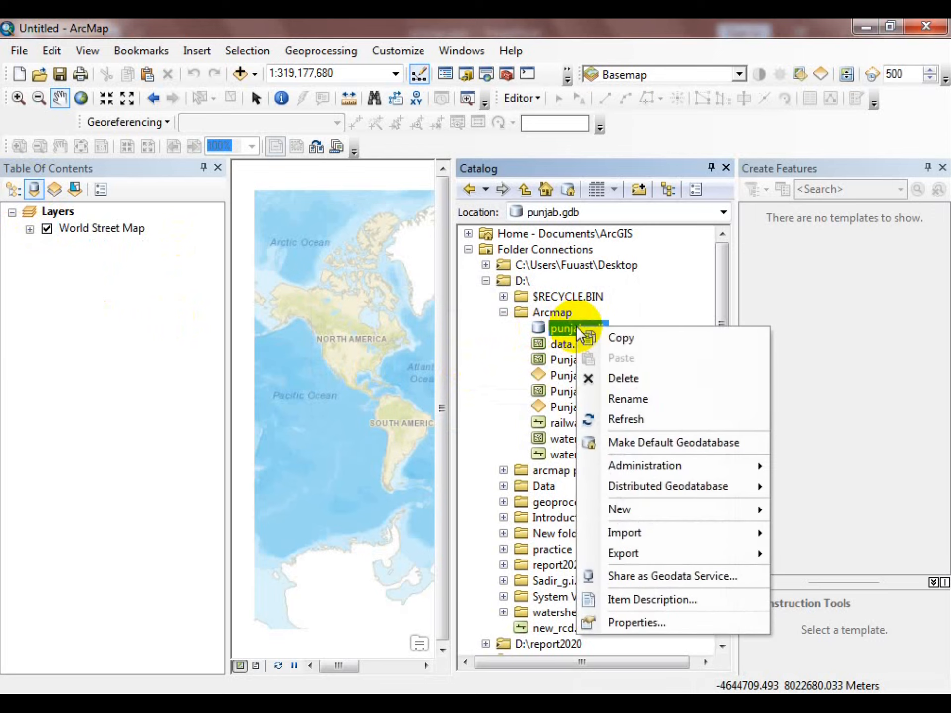
{"action": "mouse_move", "coordinate": [632, 539]}
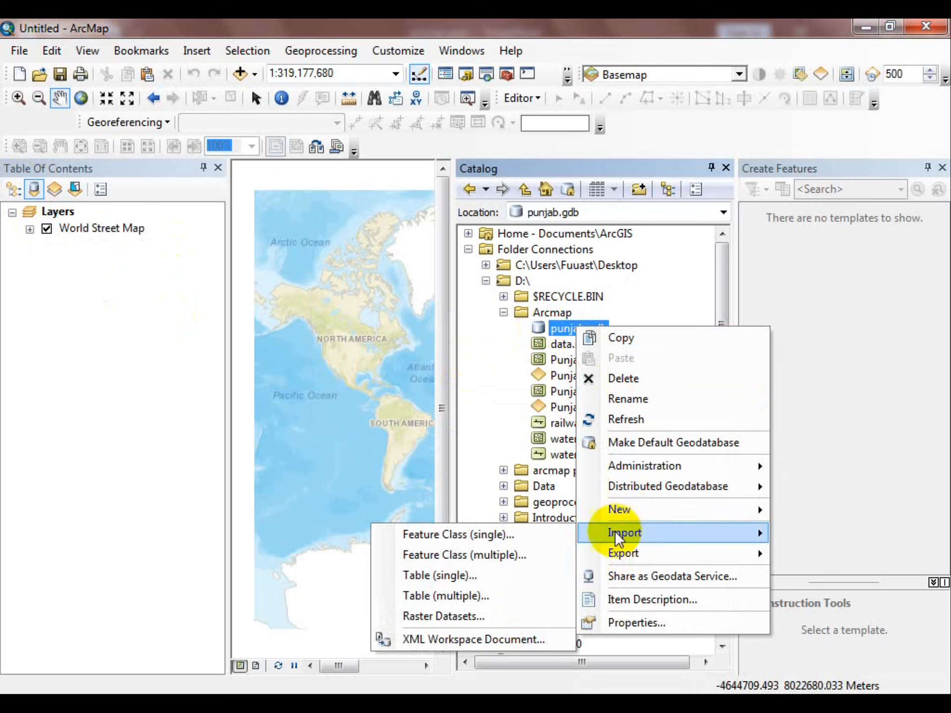
{"action": "left_click", "coordinate": [508, 556]}
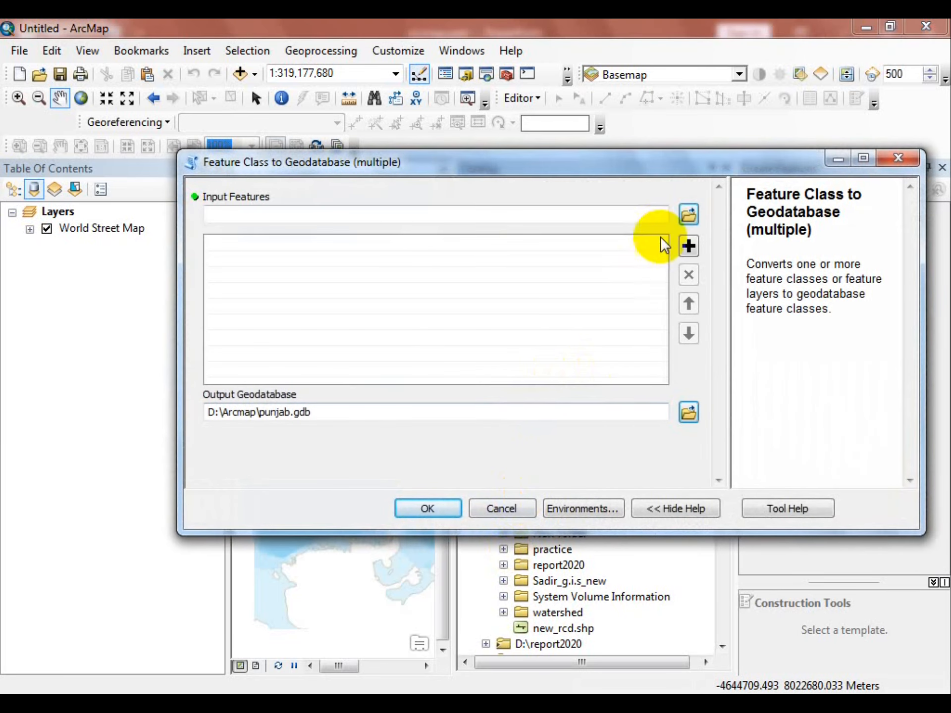
- Import the Punjab_districts, Punjab_division, railway, water_areas and water_lines shapefiles from the Arcmap folder into punjab.gdb
{"action": "left_click", "coordinate": [687, 214]}
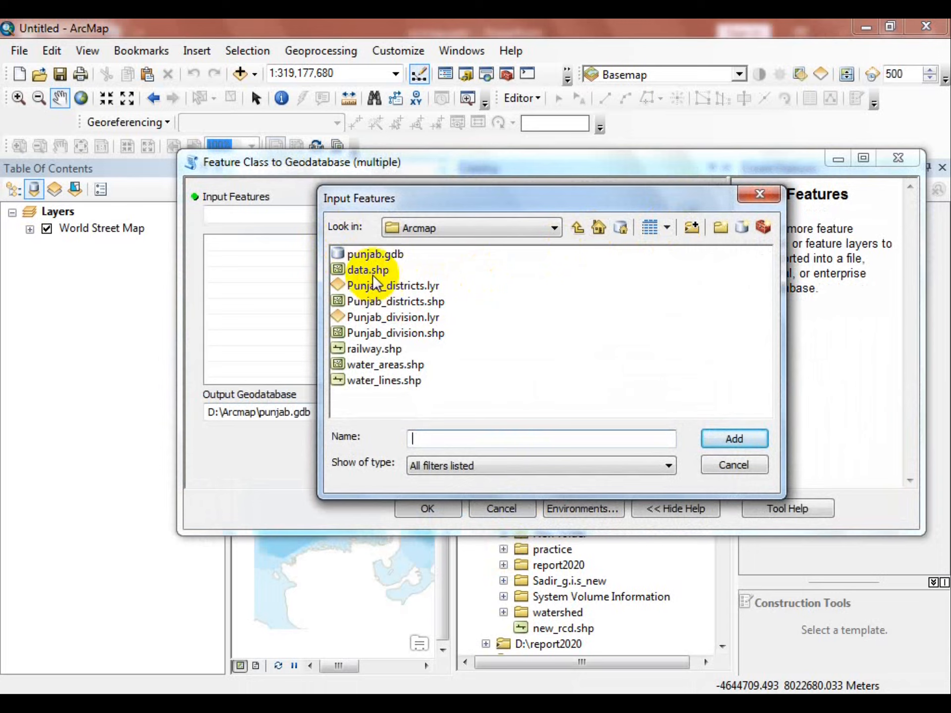
{"action": "left_click", "coordinate": [376, 300]}
{"action": "left_click", "coordinate": [373, 332], "text": "ctrl"}
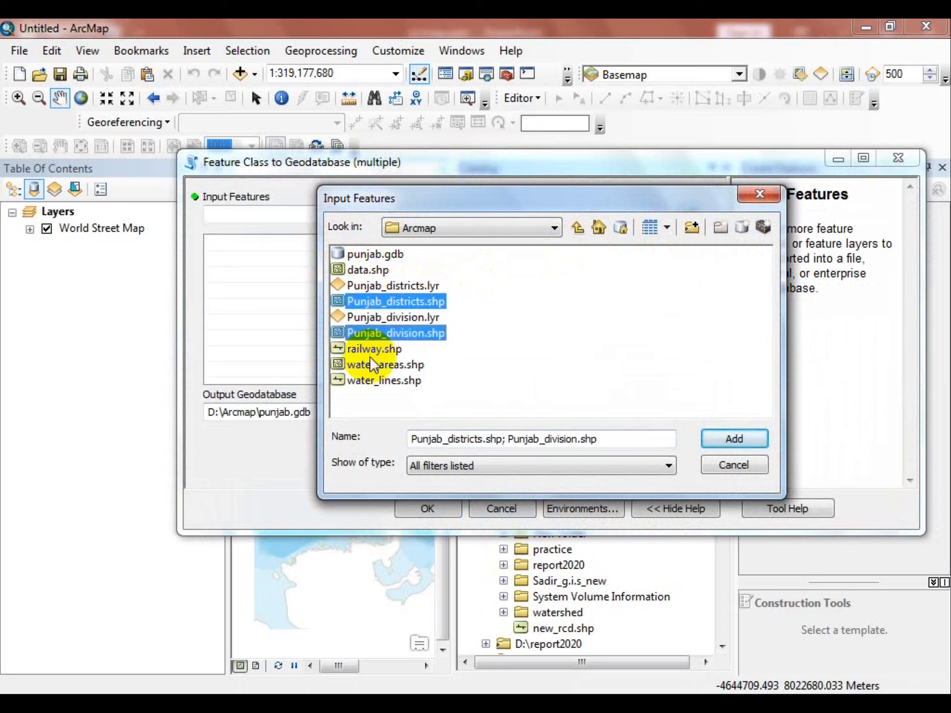
{"action": "left_click", "coordinate": [362, 366], "text": "ctrl"}
{"action": "left_click", "coordinate": [361, 380], "text": "ctrl"}
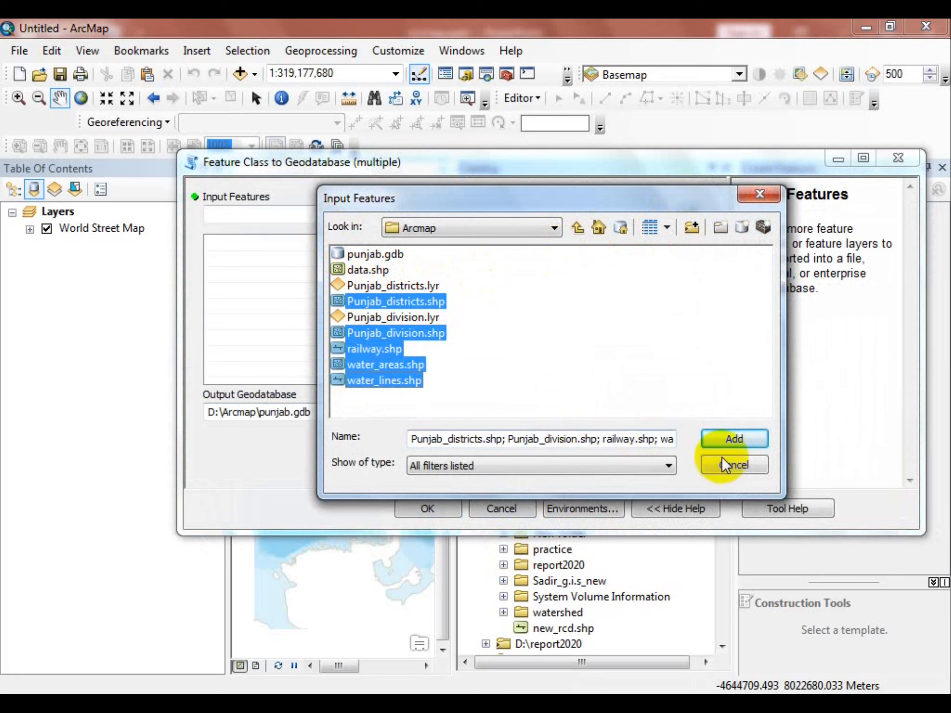
{"action": "left_click", "coordinate": [736, 439]}
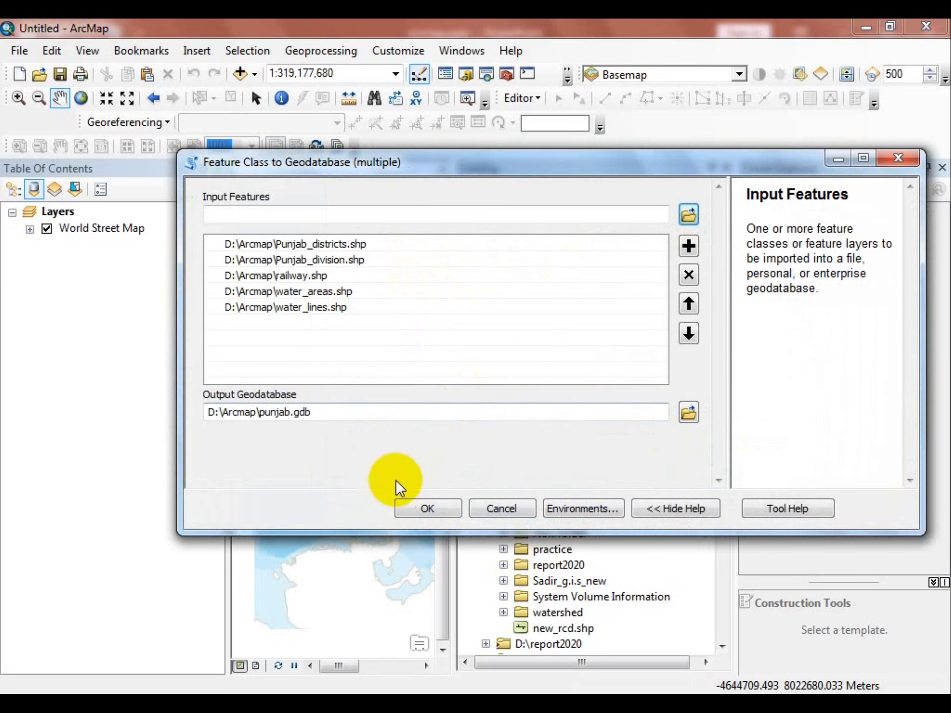
{"action": "left_click", "coordinate": [411, 510]}
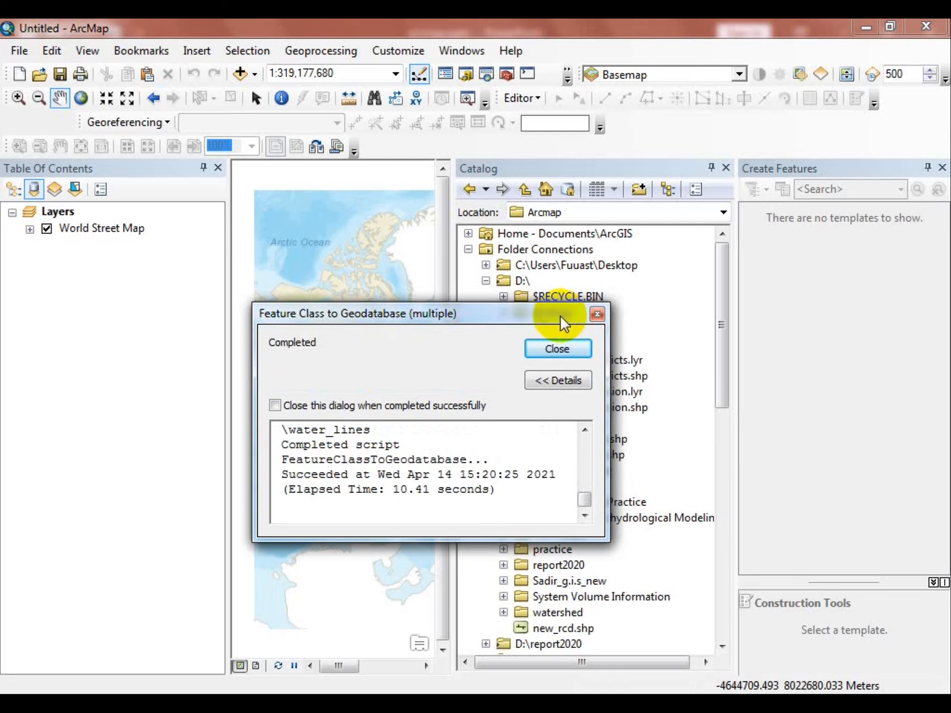
- Check the Arcmap folder on drive D: in Windows Explorer, then return to ArcMap
{"action": "left_click", "coordinate": [151, 709]}
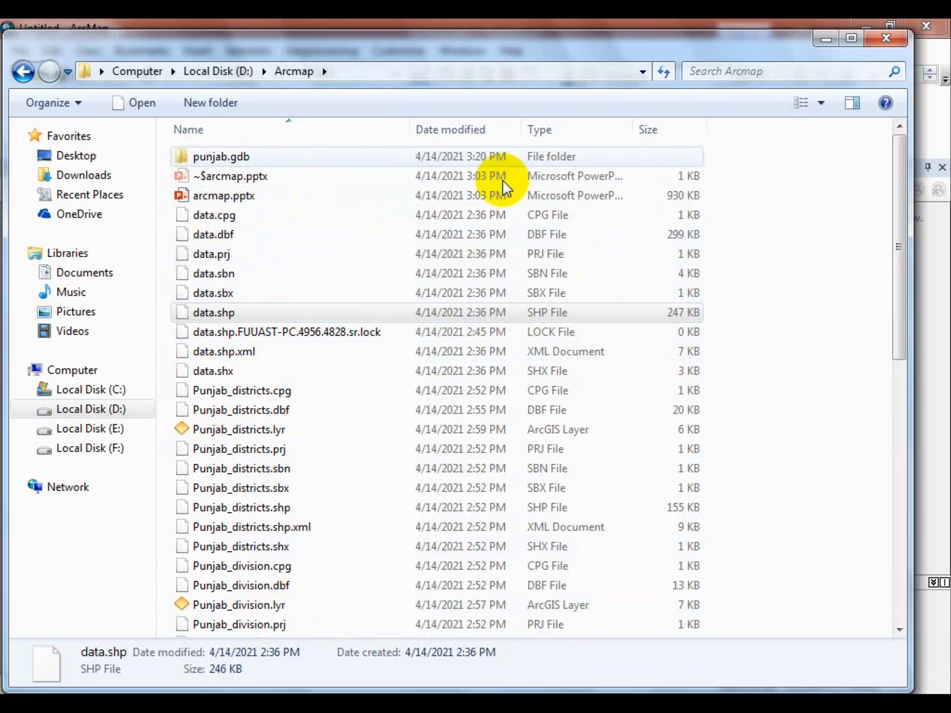
{"action": "left_click", "coordinate": [824, 42]}
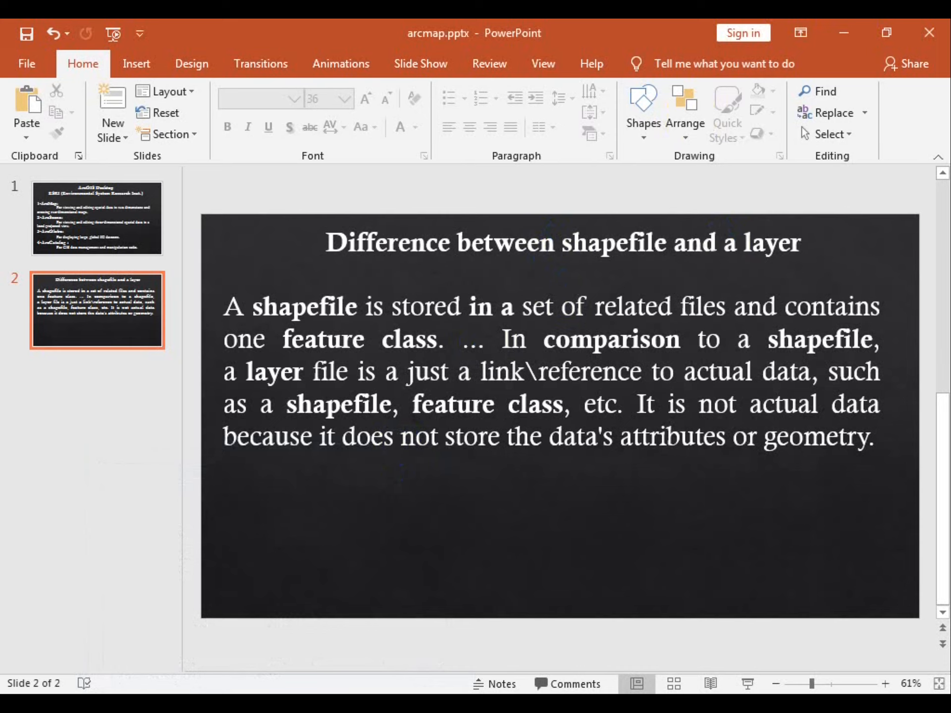
{"action": "key", "text": "alt+Tab"}
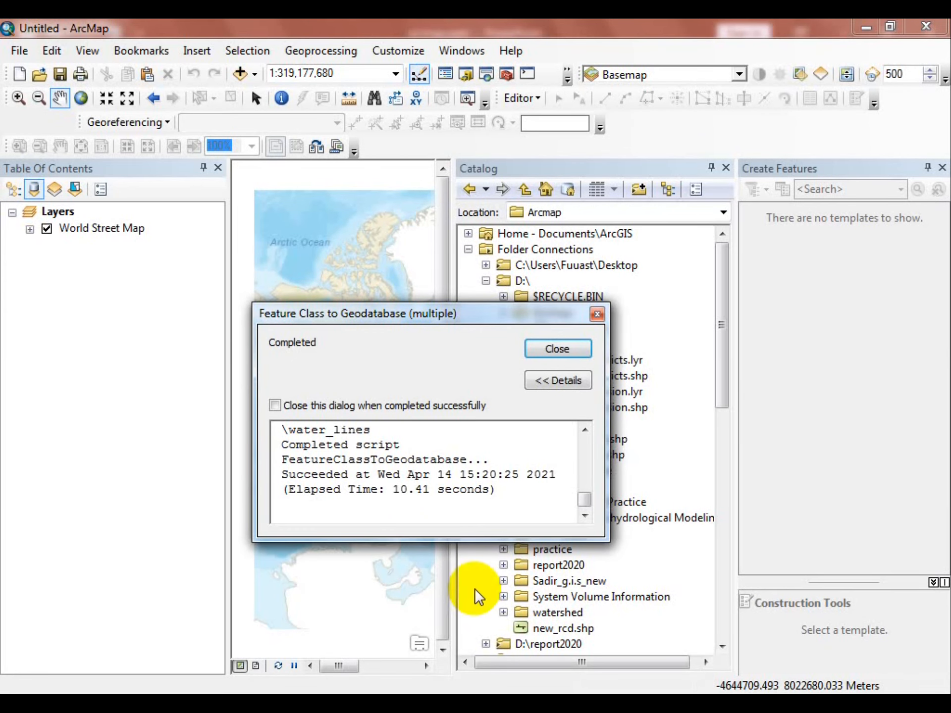
- Close the import report and add Punjab_districts, Punjab_division, railway, water_areas and water_lines from punjab.gdb to the map
{"action": "left_click", "coordinate": [545, 347]}
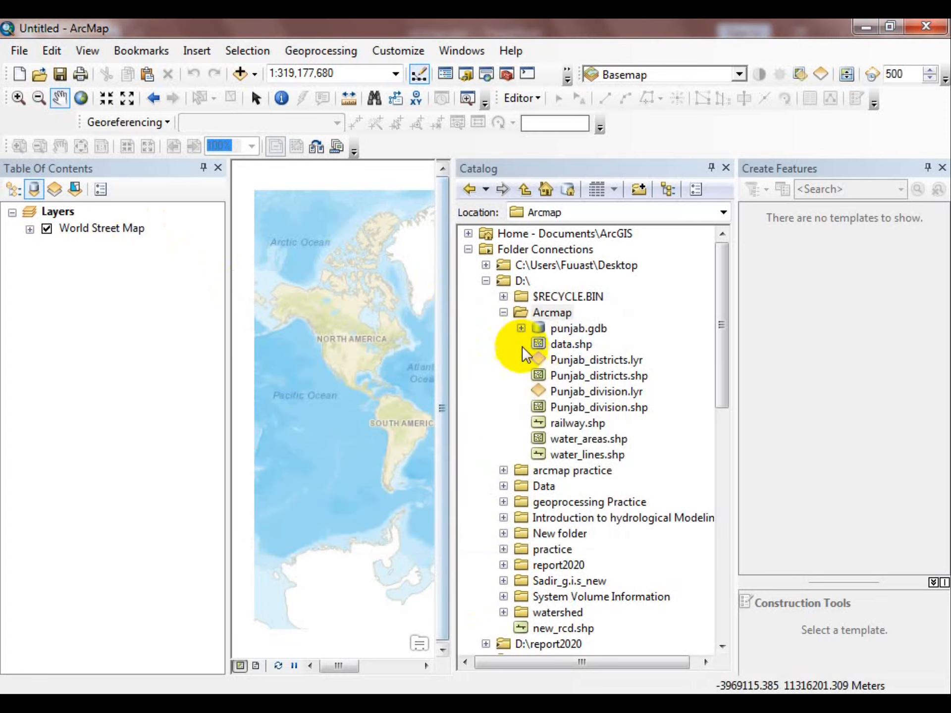
{"action": "left_click", "coordinate": [521, 328]}
{"action": "left_click", "coordinate": [590, 360]}
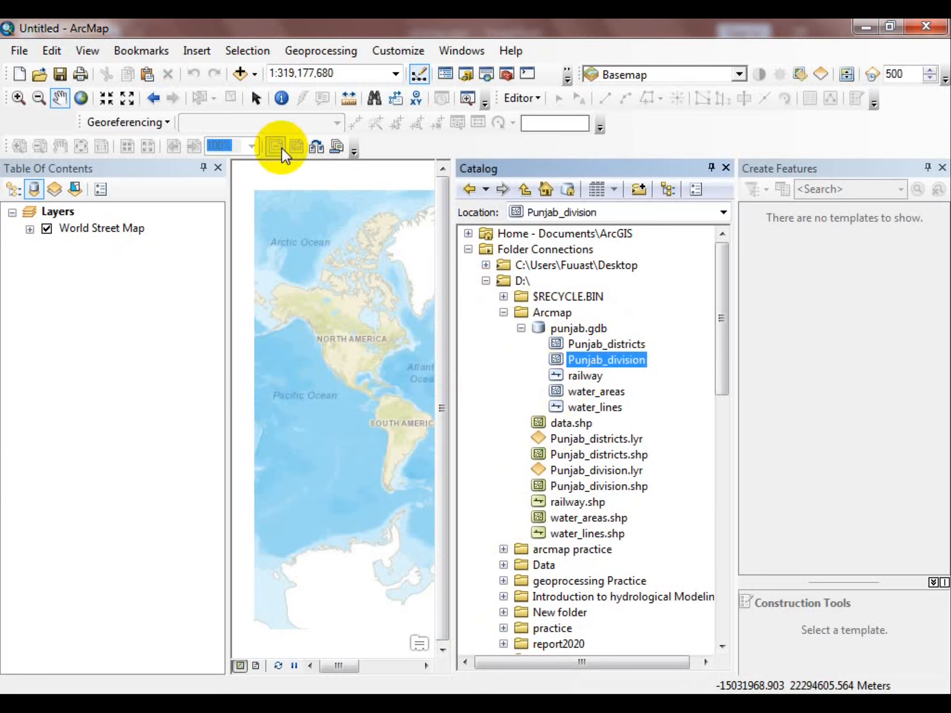
{"action": "left_click", "coordinate": [239, 74]}
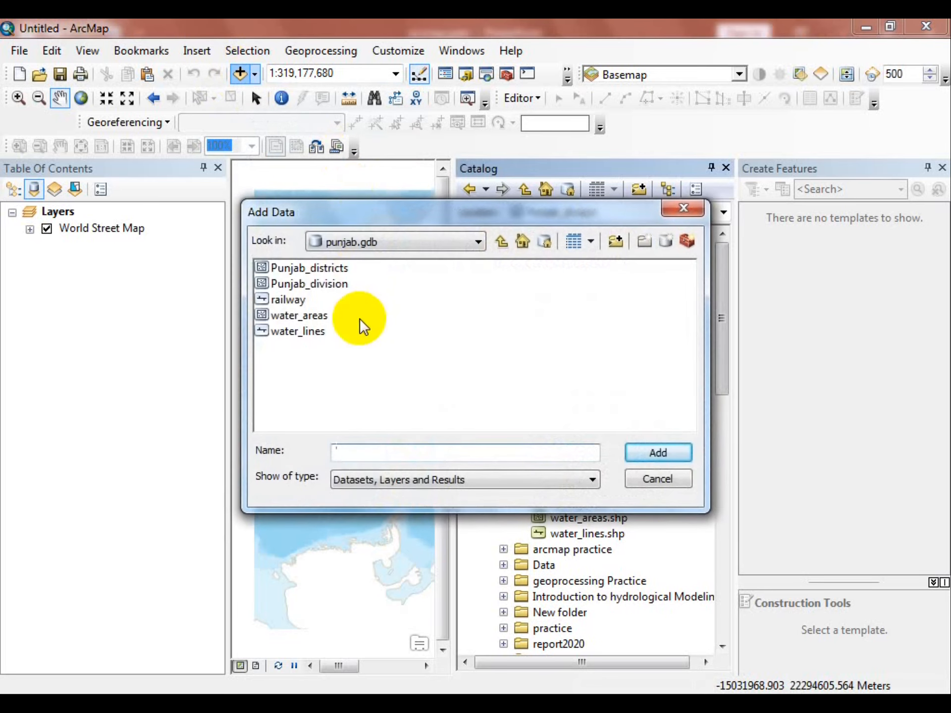
{"action": "left_click", "coordinate": [292, 269]}
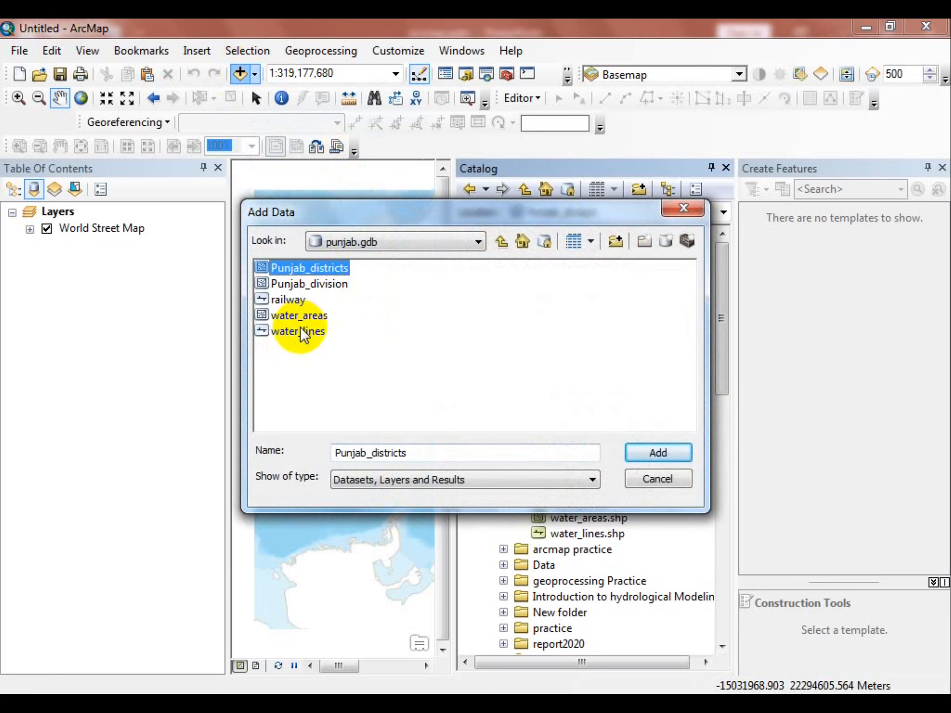
{"action": "left_click", "coordinate": [302, 332]}
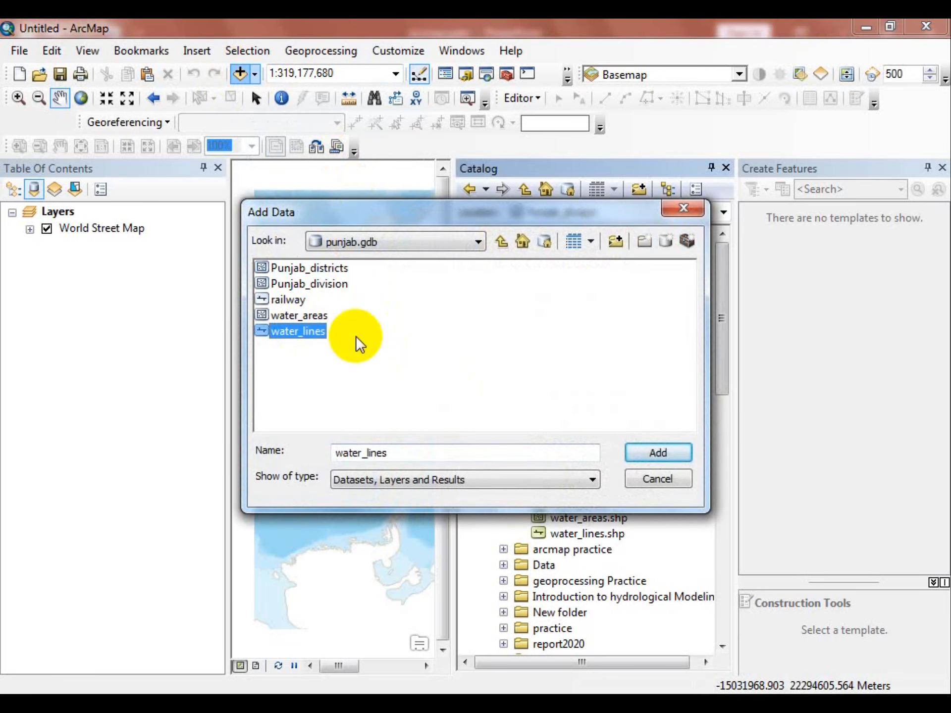
{"action": "left_click", "coordinate": [329, 270], "text": "shift"}
{"action": "left_click", "coordinate": [656, 453]}
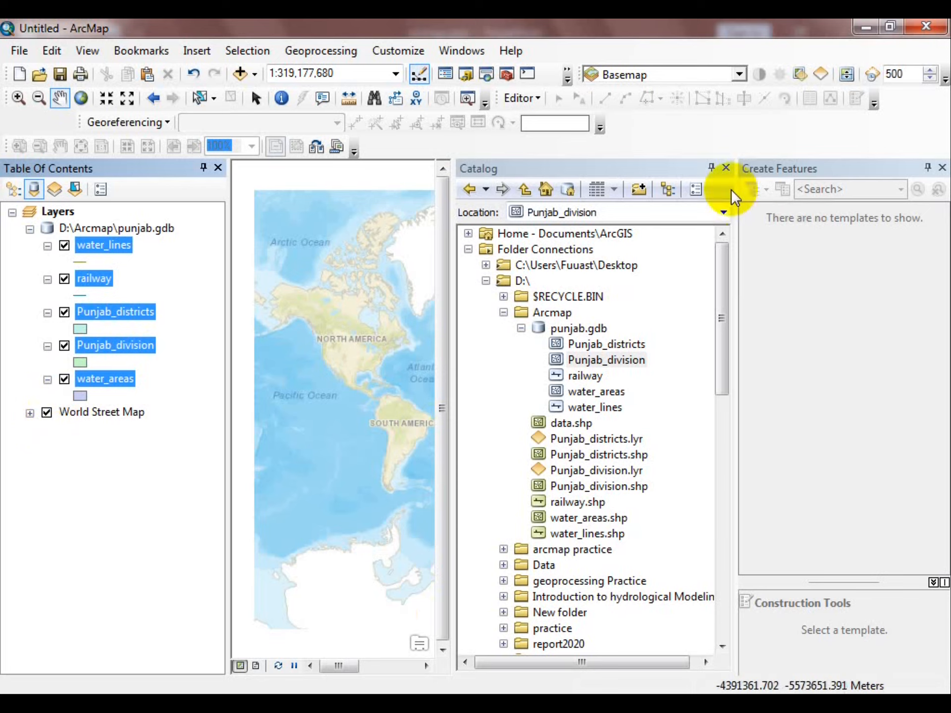
- Close the Catalog and zoom the map to the layers added from punjab.gdb
{"action": "left_click", "coordinate": [726, 169]}
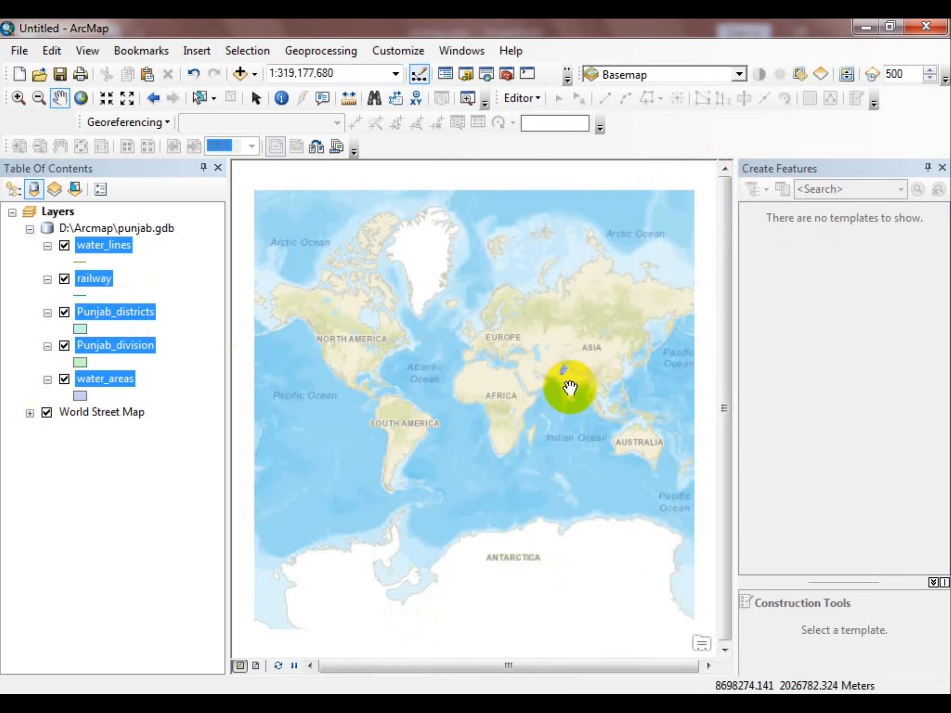
{"action": "right_click", "coordinate": [94, 248]}
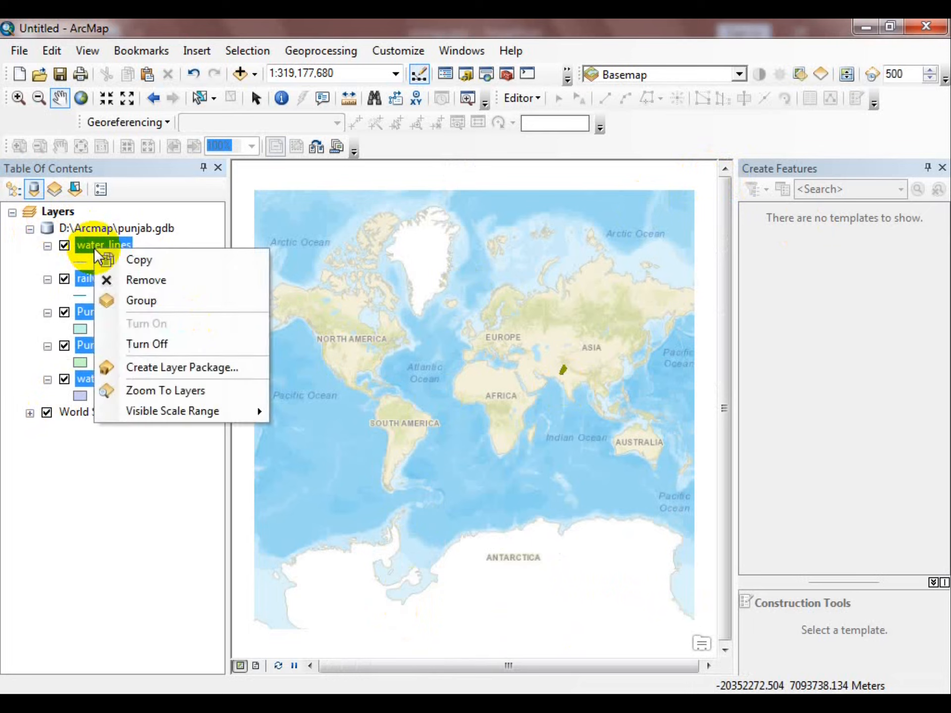
{"action": "left_click", "coordinate": [124, 391]}
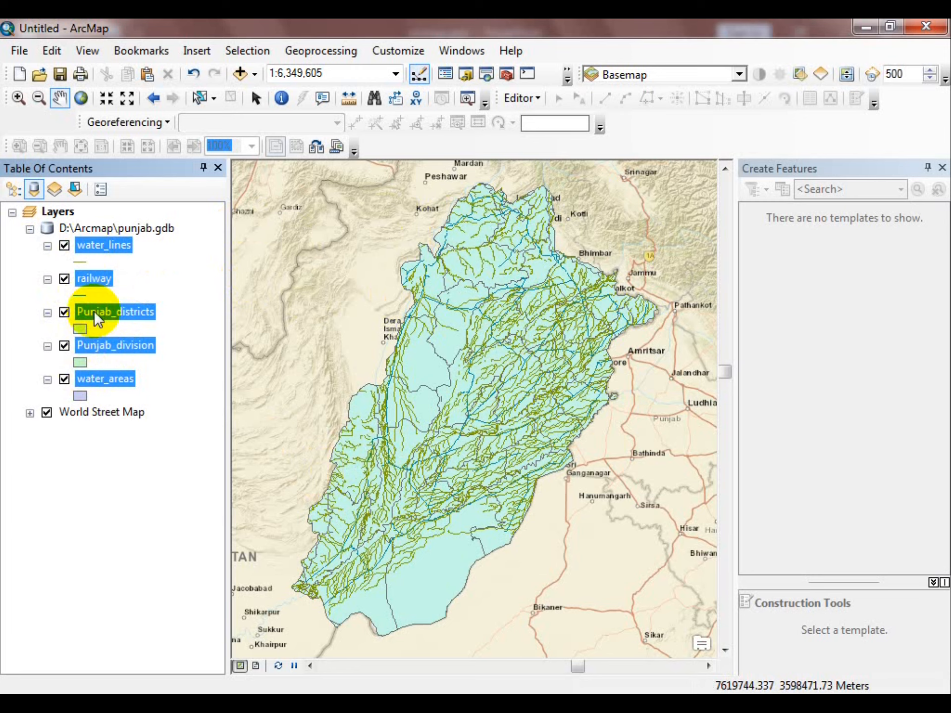
- Turn off the Punjab_division layer and clear the selected features on the map
{"action": "left_click", "coordinate": [114, 345]}
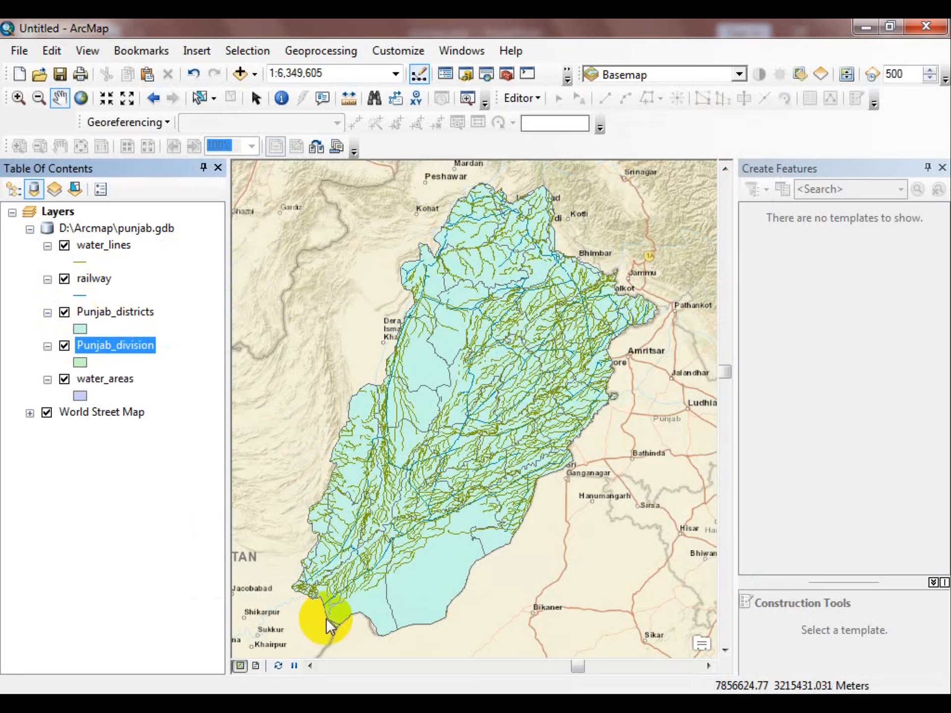
{"action": "left_click", "coordinate": [64, 345]}
{"action": "left_click", "coordinate": [115, 311]}
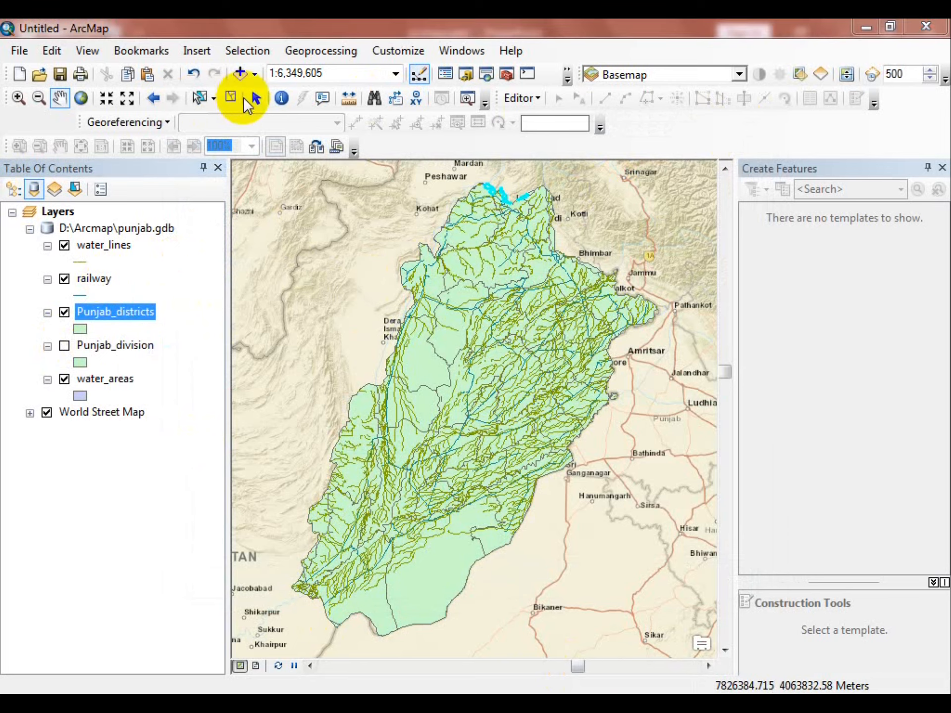
{"action": "left_click", "coordinate": [230, 97]}
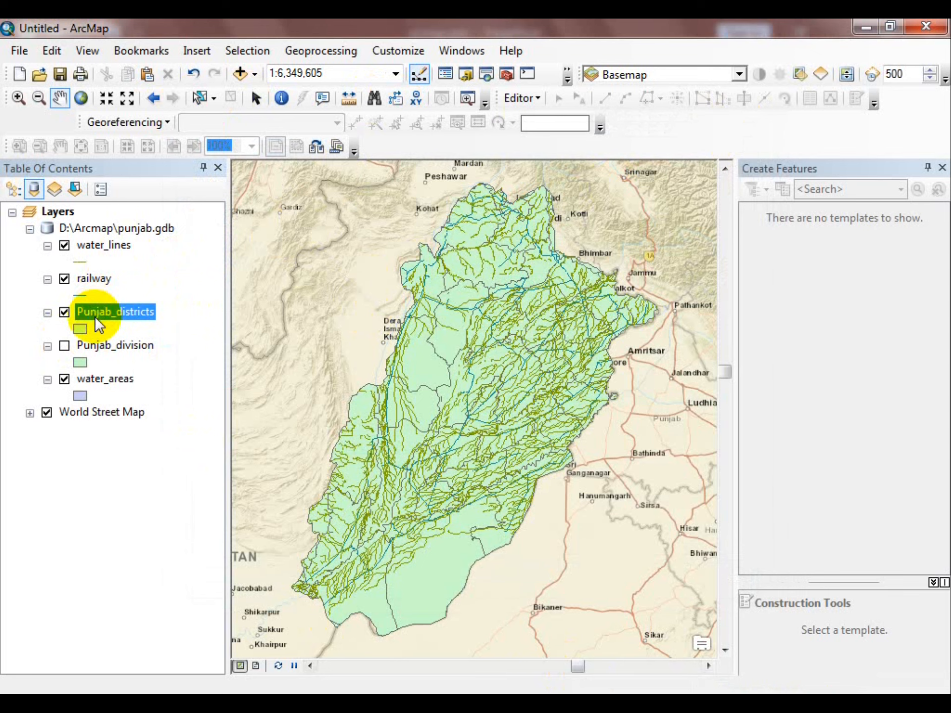
- Symbolize the Punjab_districts layer by unique values of the NAME_3 field, adding all values
{"action": "right_click", "coordinate": [96, 317]}
{"action": "left_click", "coordinate": [140, 679]}
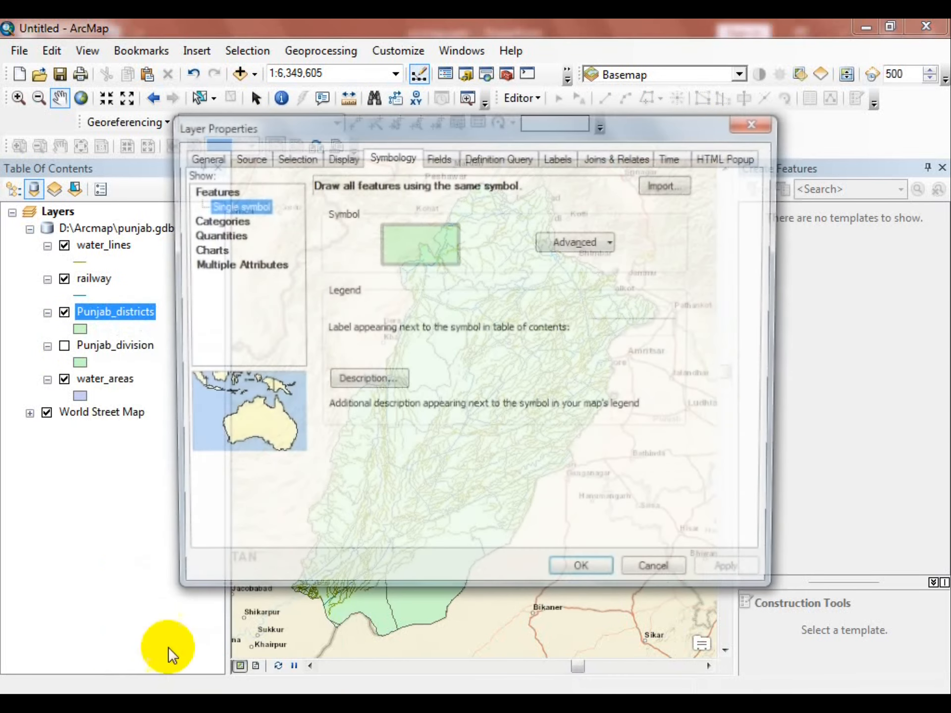
{"action": "left_click", "coordinate": [224, 216]}
{"action": "left_click", "coordinate": [329, 219]}
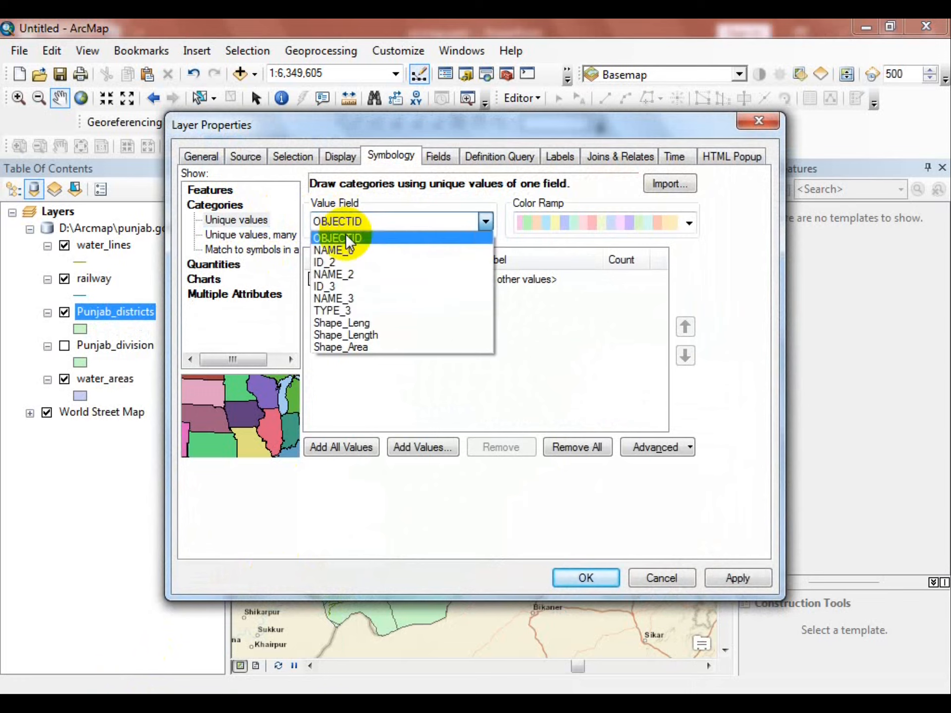
{"action": "left_click", "coordinate": [347, 301]}
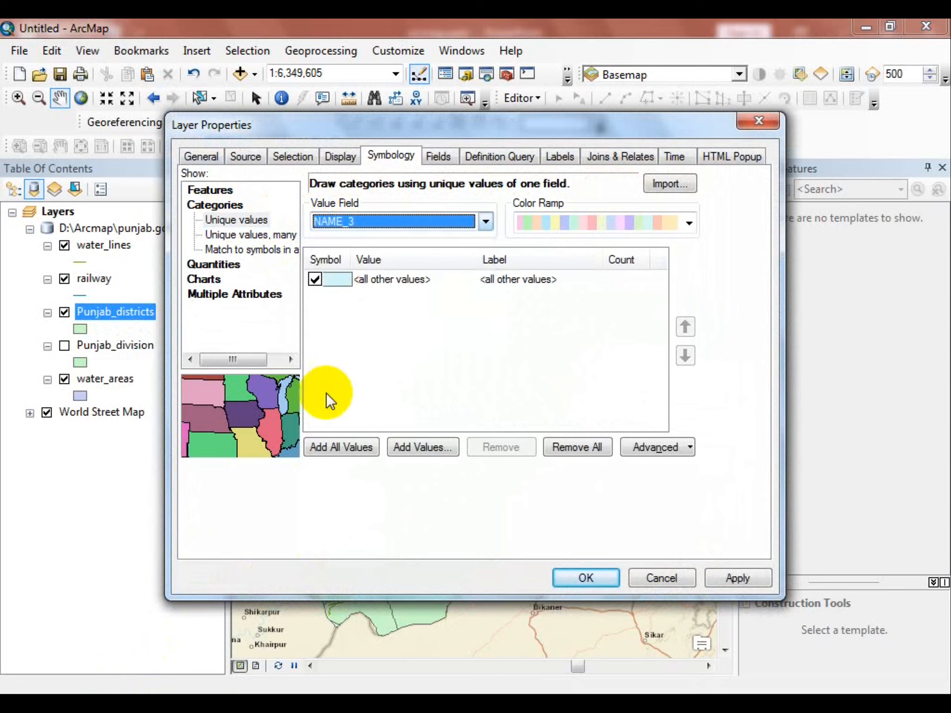
{"action": "left_click", "coordinate": [331, 448]}
{"action": "left_click", "coordinate": [743, 576]}
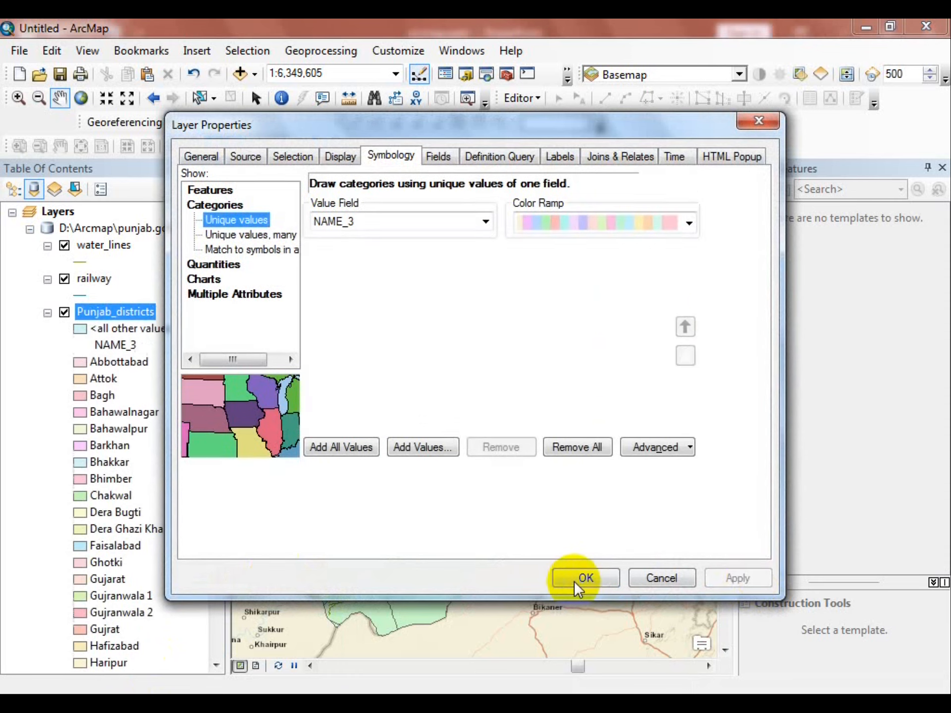
{"action": "left_click", "coordinate": [577, 579]}
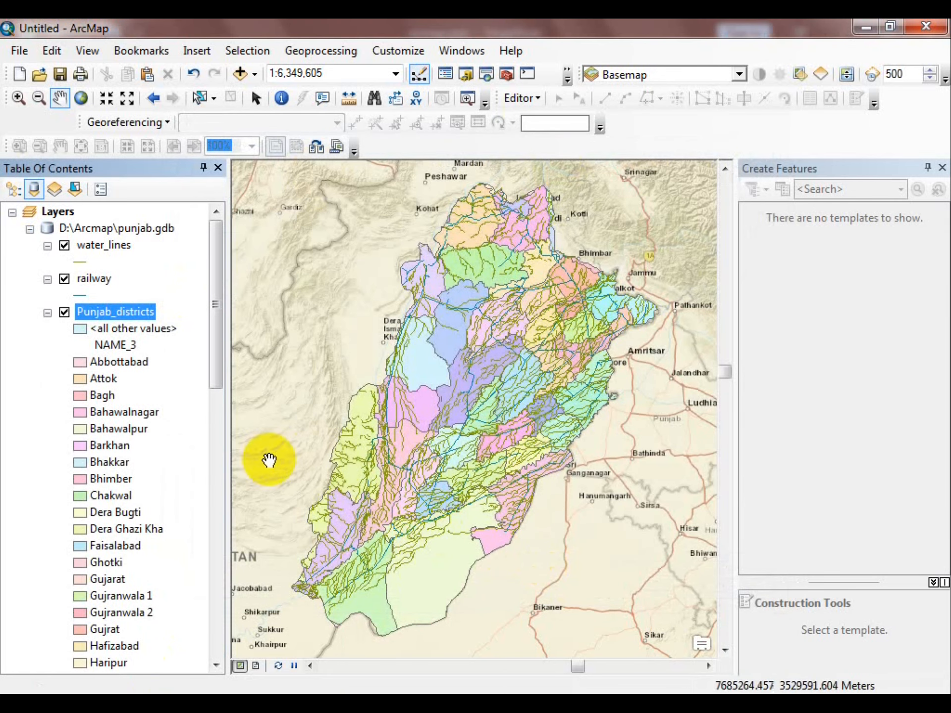
- Set the label field of the Punjab_districts layer to NAME_3 in its layer properties
{"action": "left_click_drag", "start_coordinate": [213, 244], "coordinate": [212, 269]}
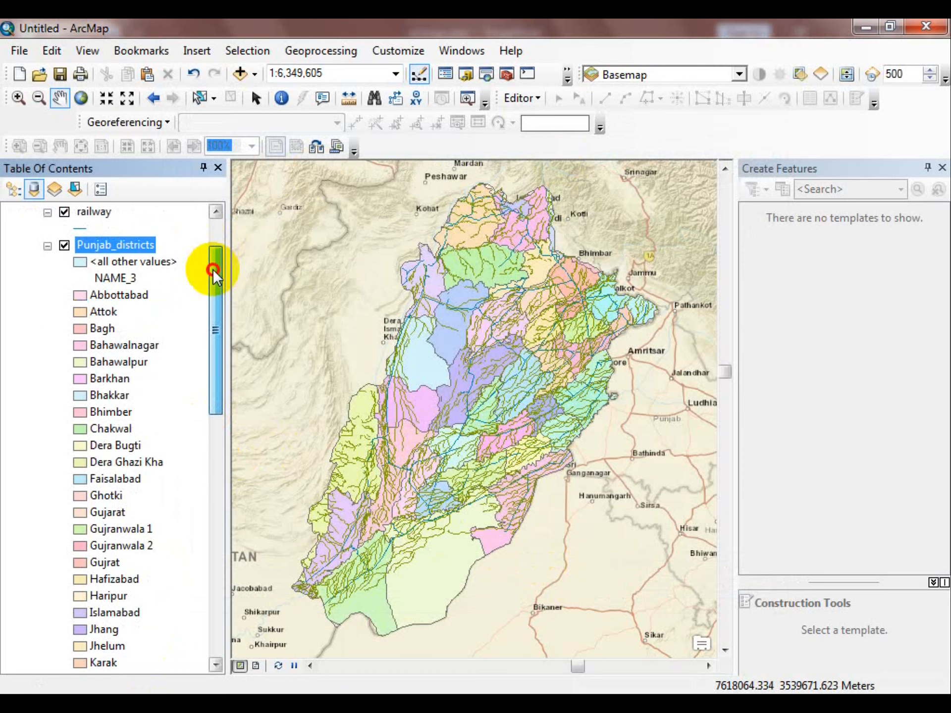
{"action": "right_click", "coordinate": [129, 245]}
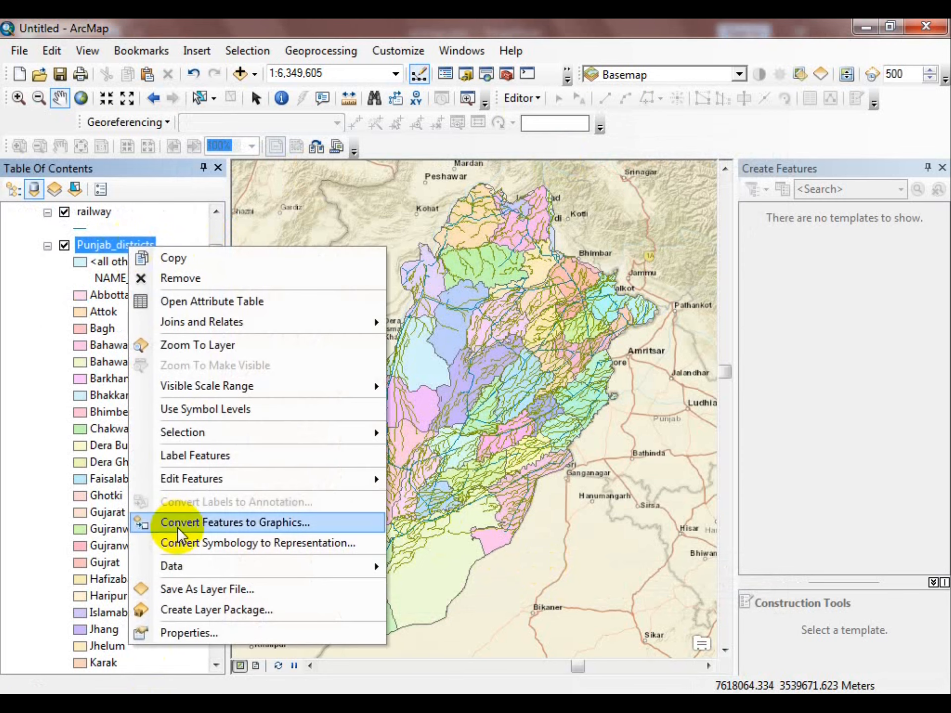
{"action": "left_click", "coordinate": [209, 634]}
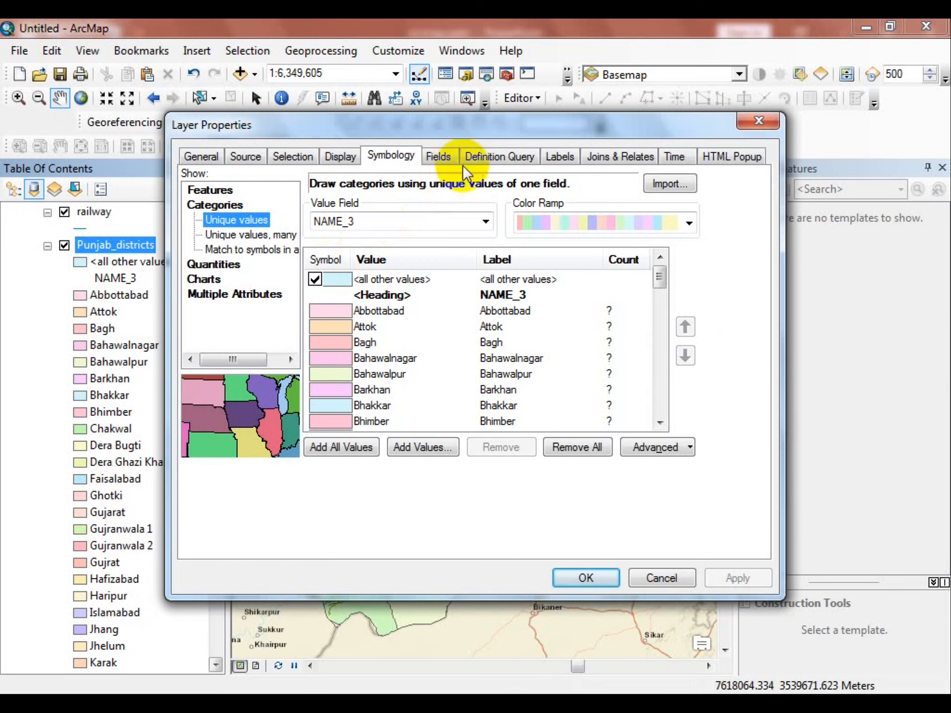
{"action": "left_click", "coordinate": [562, 159]}
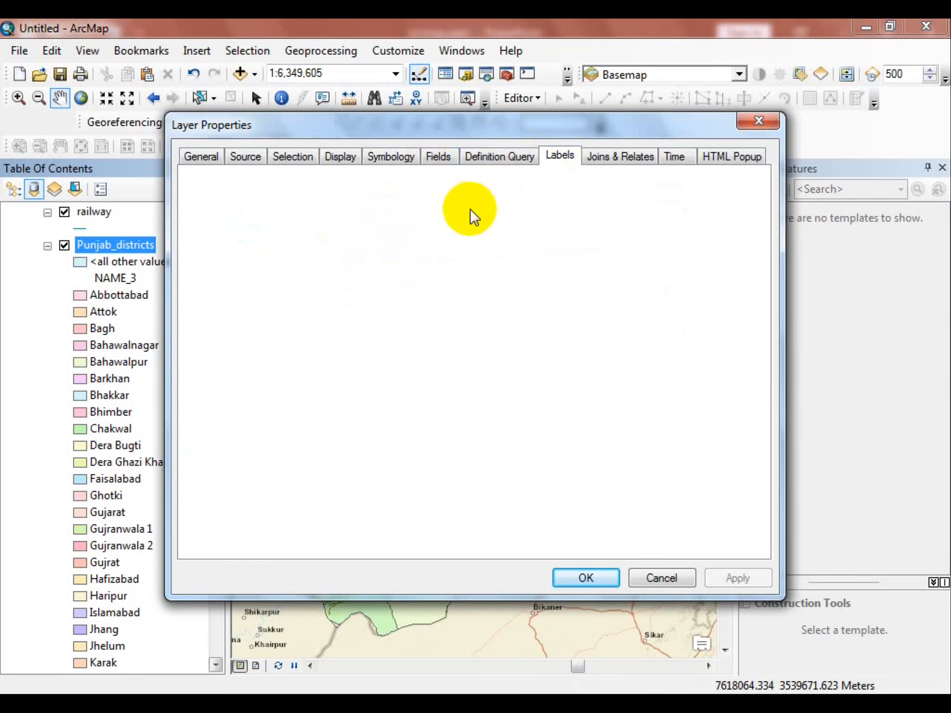
{"action": "left_click", "coordinate": [477, 303]}
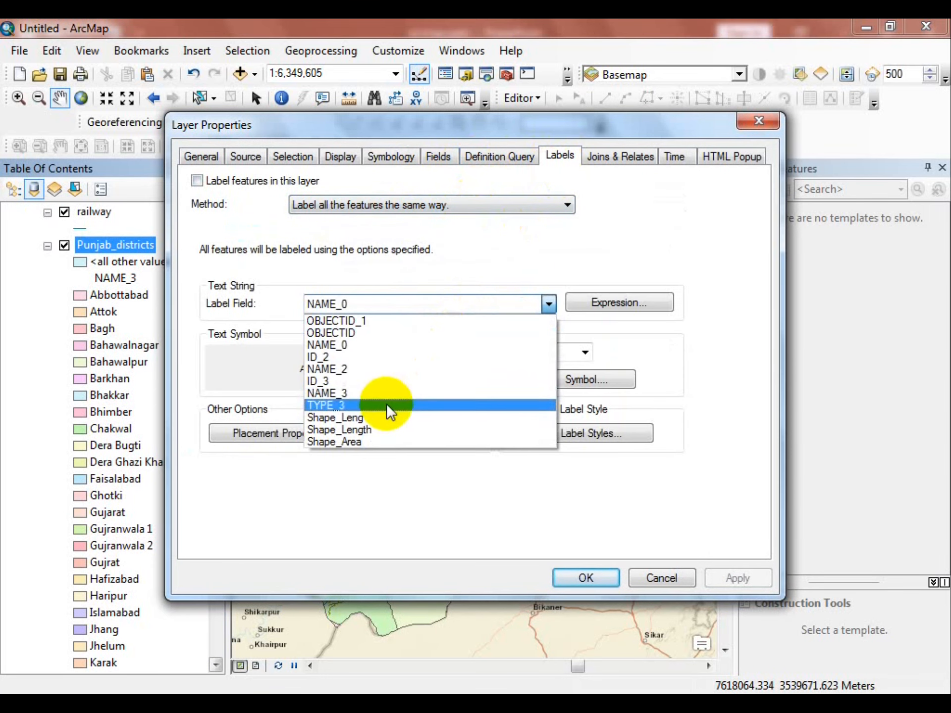
{"action": "left_click", "coordinate": [379, 394]}
{"action": "left_click", "coordinate": [650, 577]}
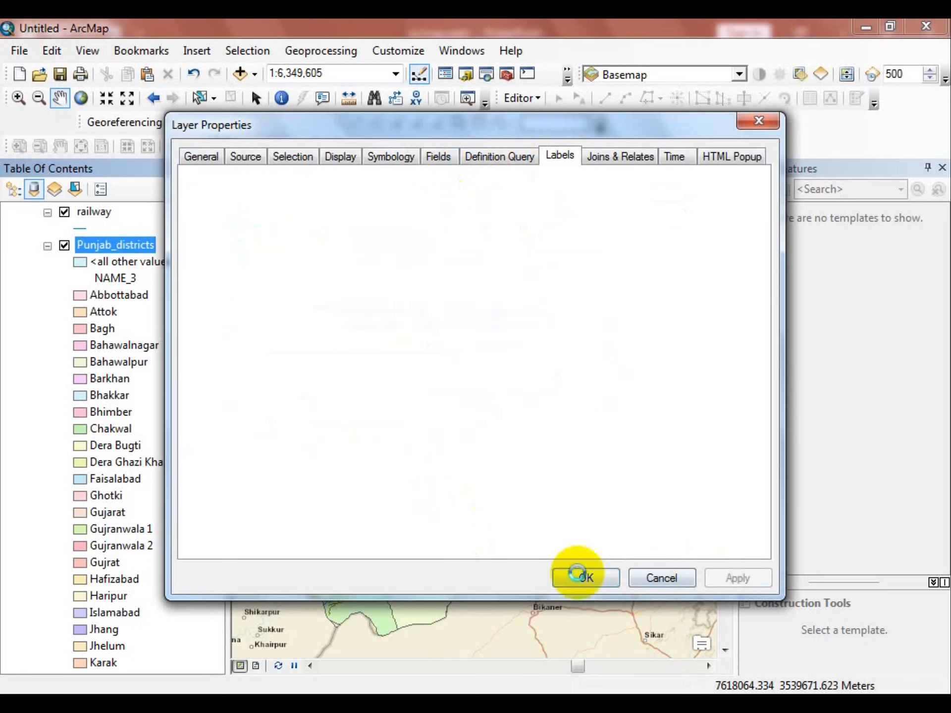
{"action": "left_click", "coordinate": [576, 578]}
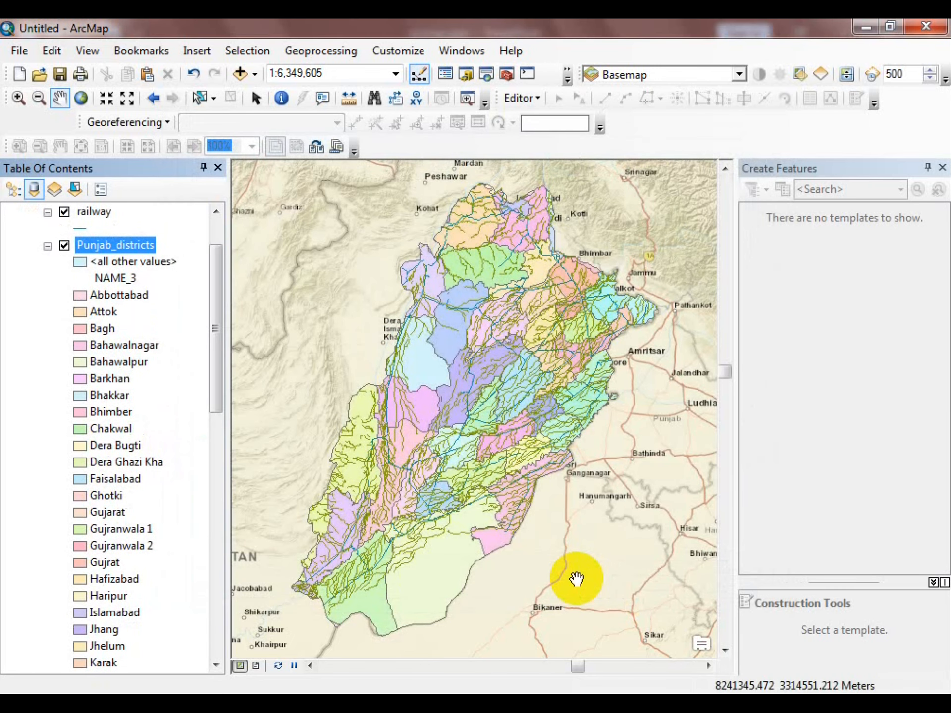
- Turn on feature labels for the Punjab_districts layer so the district names show on the map
{"action": "scroll", "coordinate": [451, 388], "scroll_direction": "down", "scroll_amount": 2}
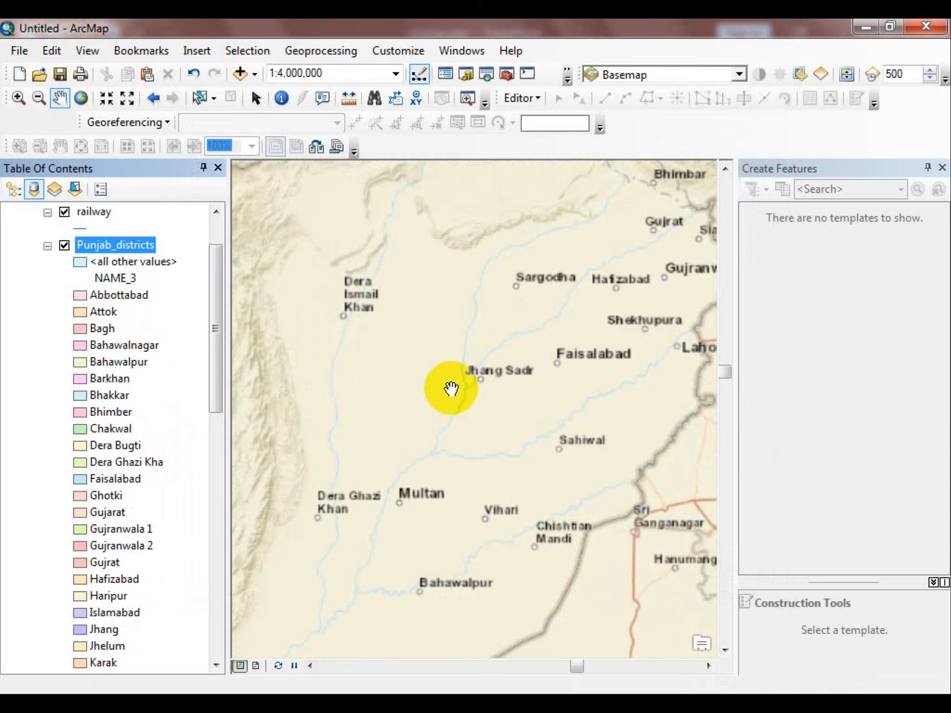
{"action": "right_click", "coordinate": [96, 243]}
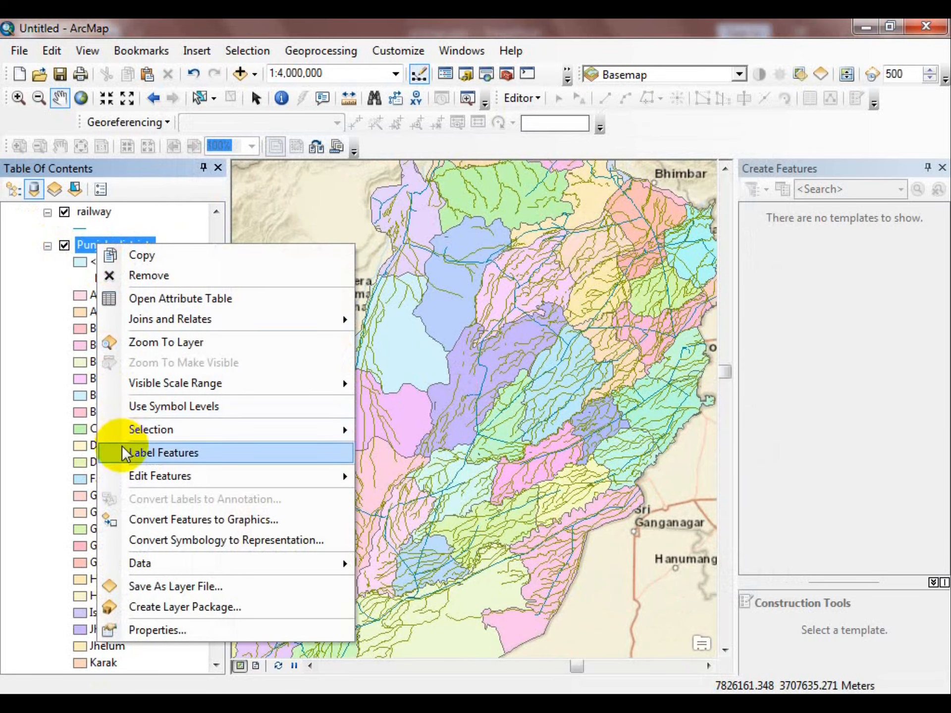
{"action": "left_click", "coordinate": [121, 447]}
{"action": "scroll", "coordinate": [407, 357], "scroll_direction": "up", "scroll_amount": 2}
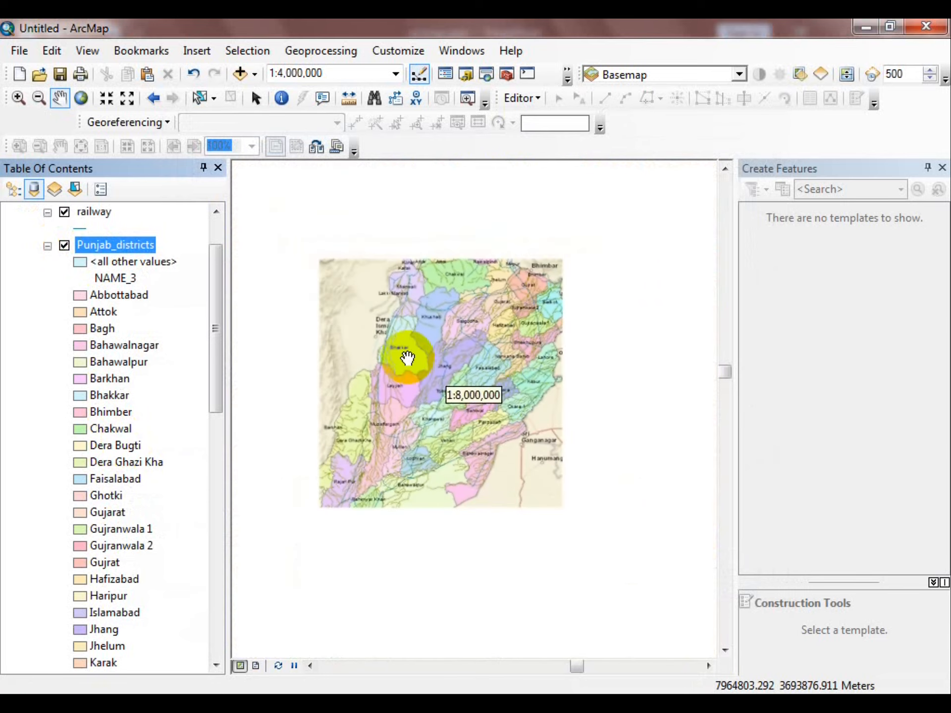
{"action": "scroll", "coordinate": [407, 358], "scroll_direction": "down", "scroll_amount": 1}
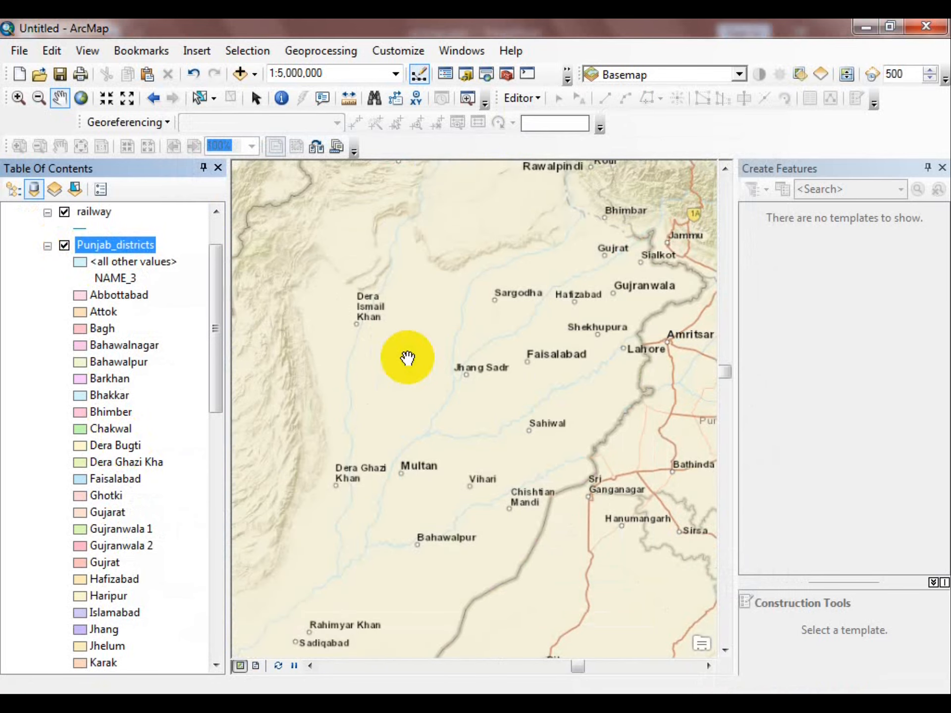
- Review the label method, label field and text symbol settings of the Punjab_districts layer without changing them
{"action": "right_click", "coordinate": [100, 244]}
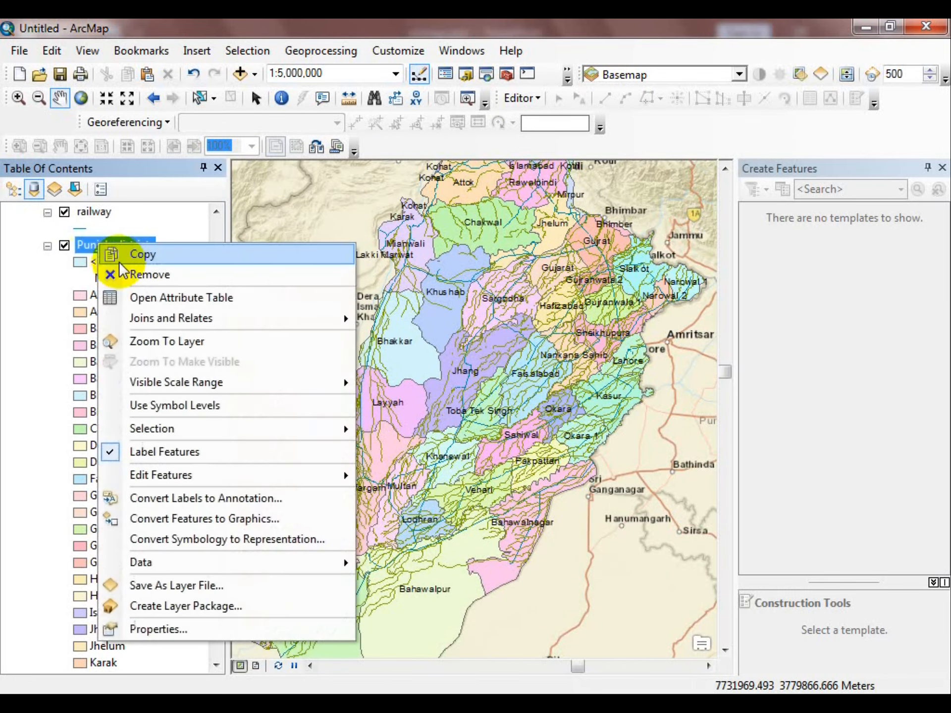
{"action": "left_click", "coordinate": [159, 629]}
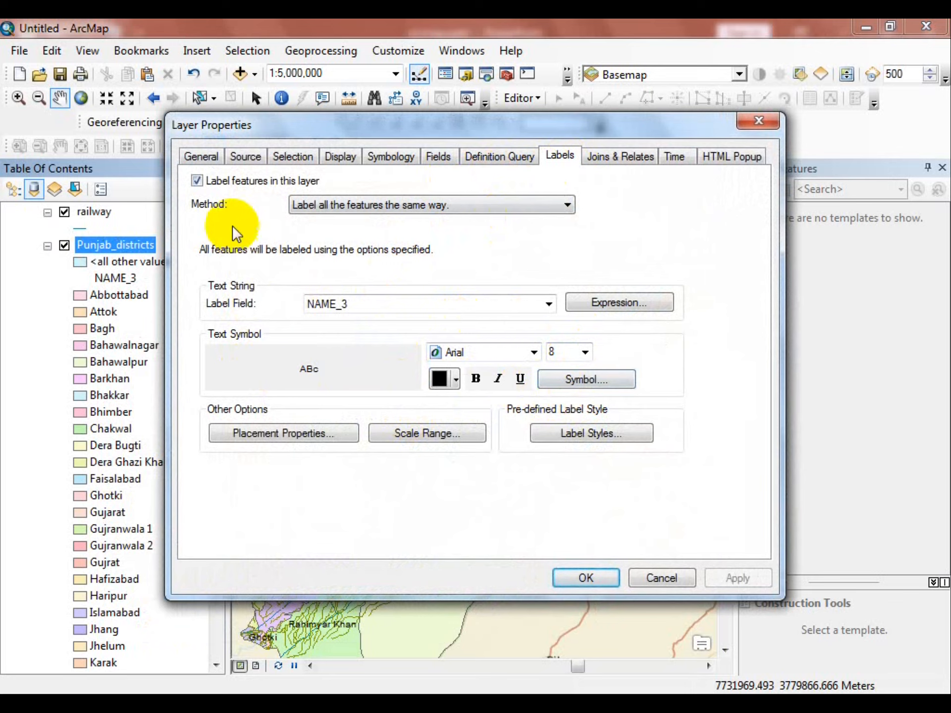
{"action": "left_click", "coordinate": [659, 578]}
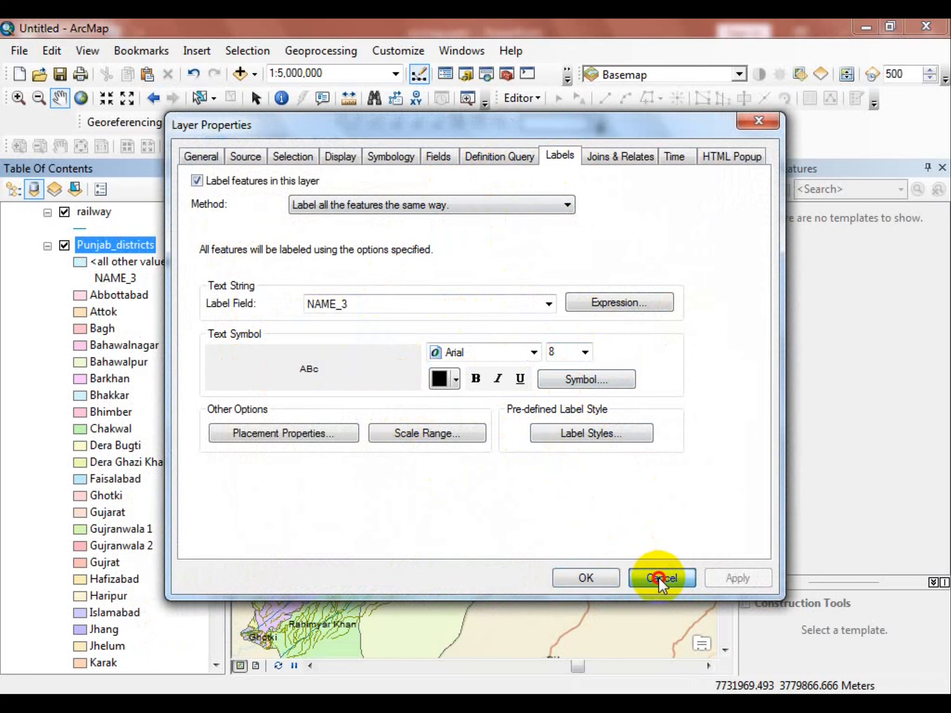
{"action": "scroll", "coordinate": [429, 442], "scroll_direction": "up", "scroll_amount": 1}
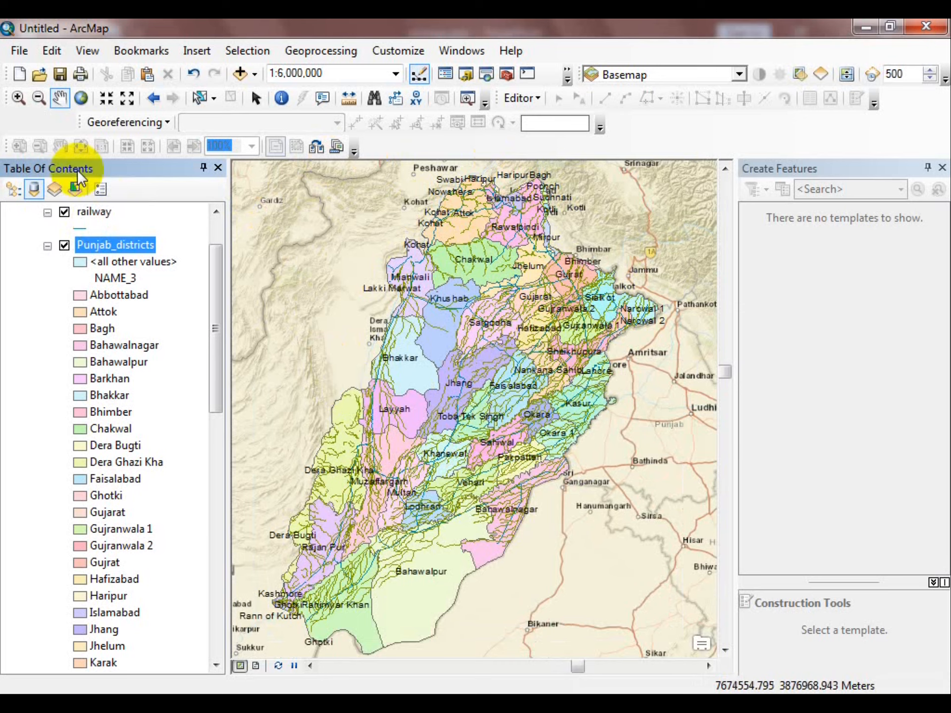
- Set the map document properties to store relative pathnames to data sources
{"action": "left_click", "coordinate": [23, 51]}
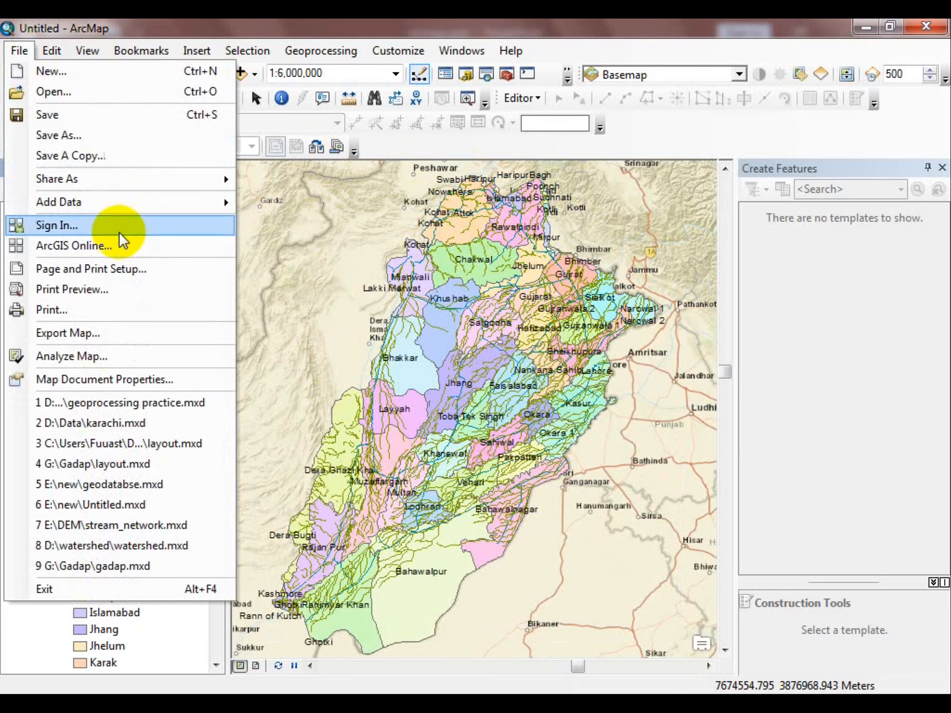
{"action": "left_click", "coordinate": [64, 384]}
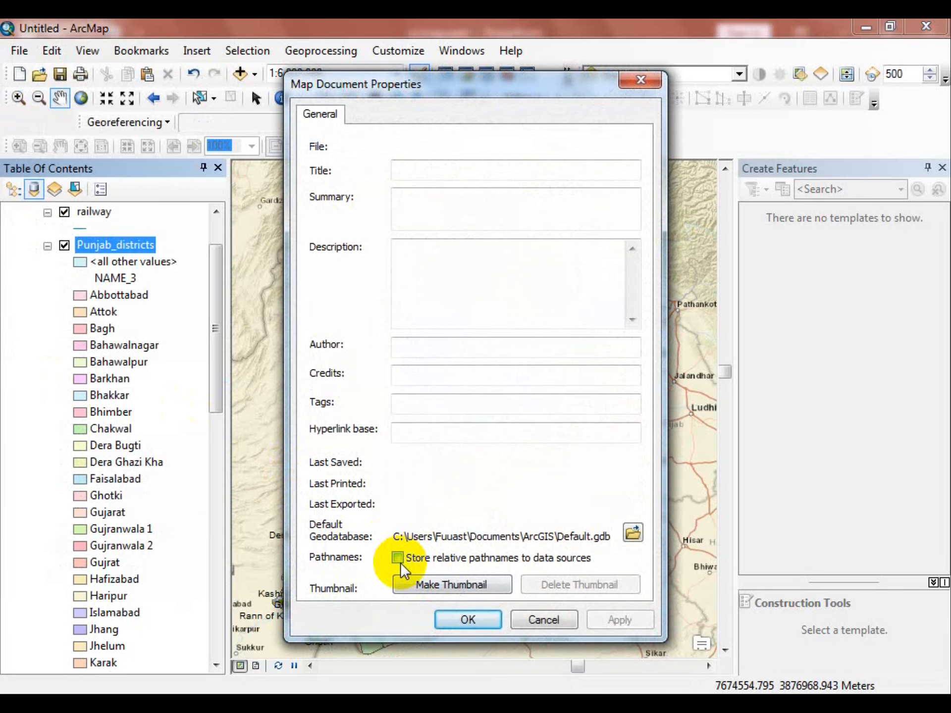
{"action": "left_click", "coordinate": [397, 558]}
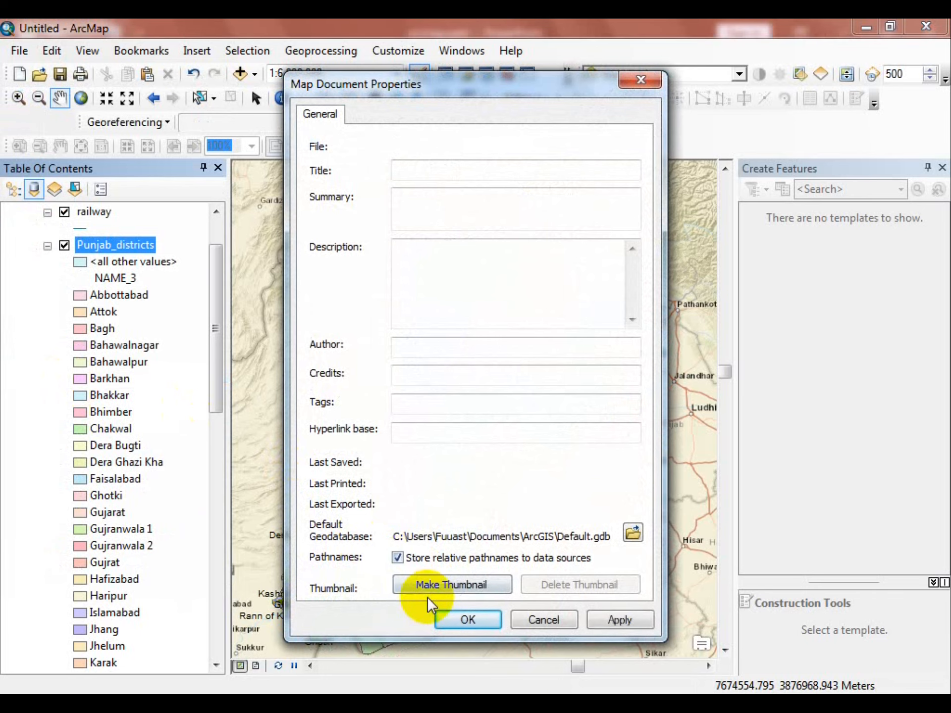
{"action": "left_click", "coordinate": [454, 624]}
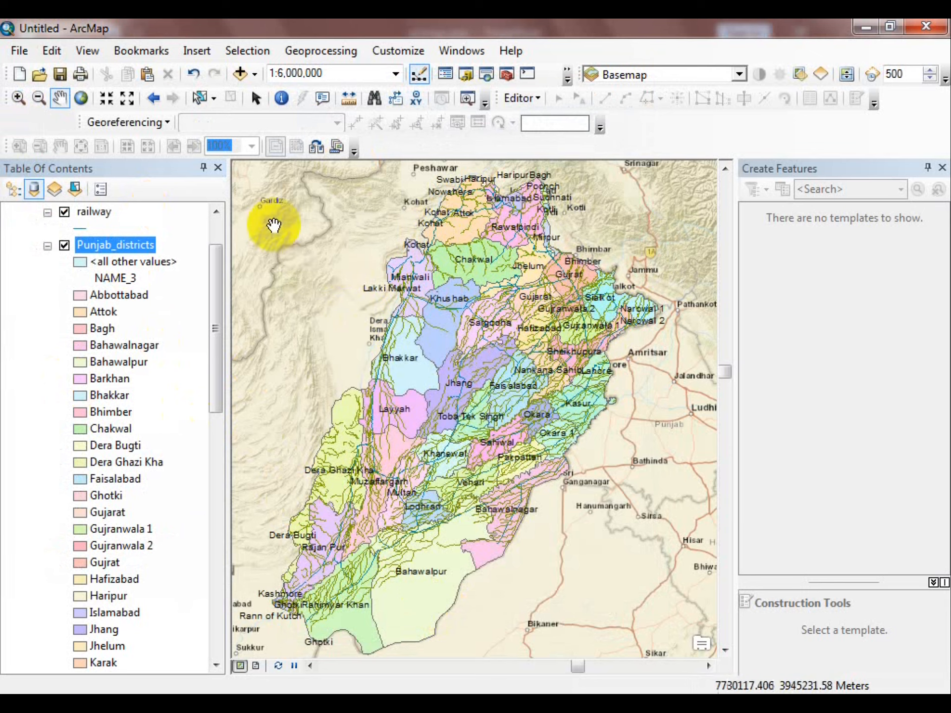
- Save the map document as punjab.mxd in the D:\Arcmap folder
{"action": "left_click", "coordinate": [21, 50]}
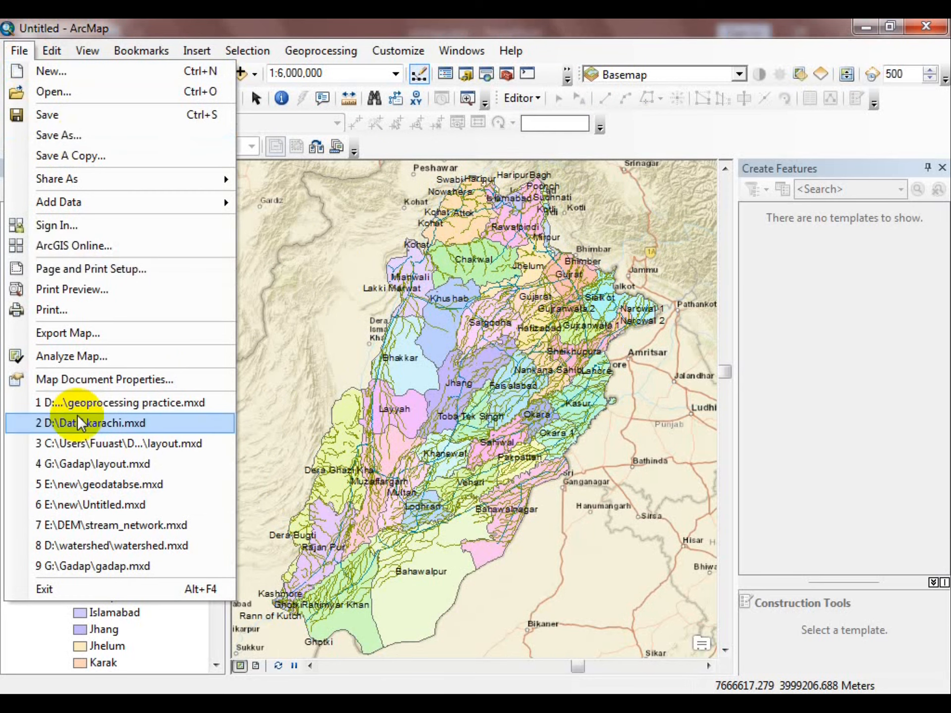
{"action": "left_click", "coordinate": [74, 136]}
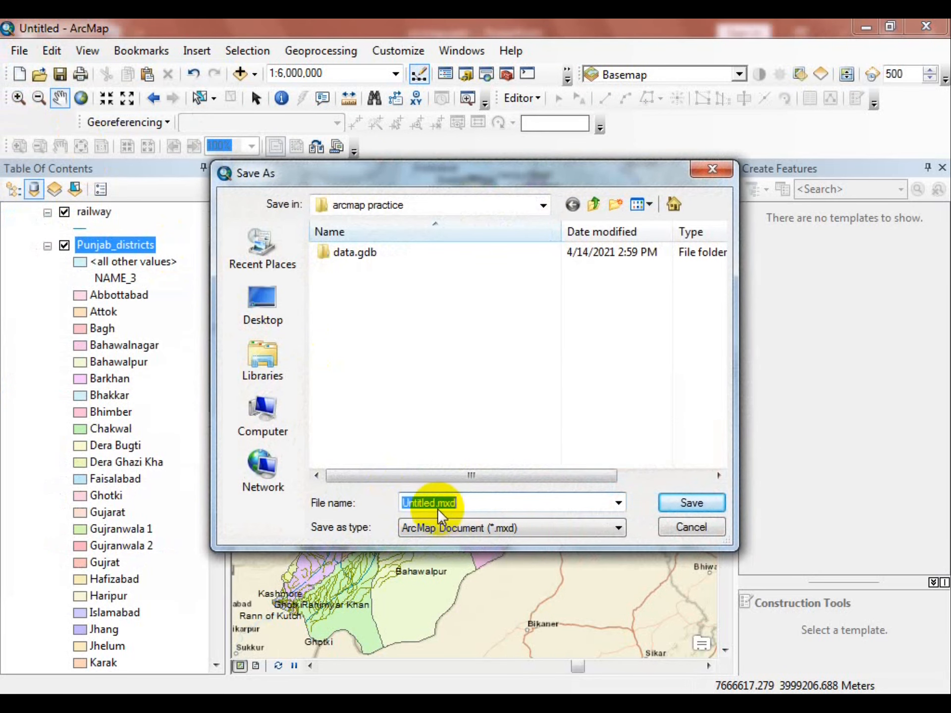
{"action": "type", "text": "p"}
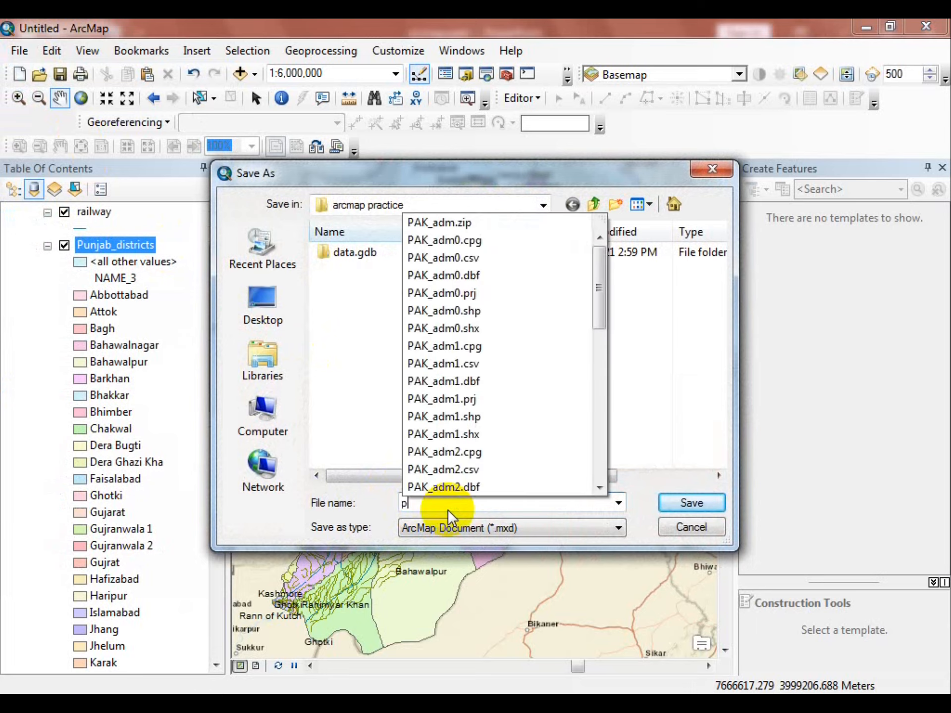
{"action": "type", "text": "unjab"}
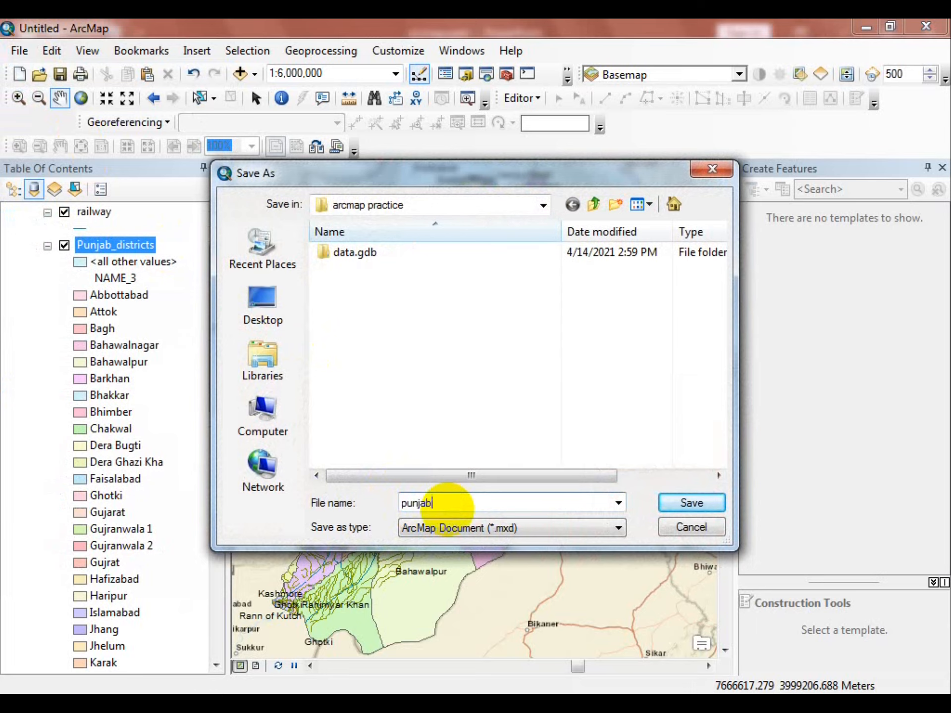
{"action": "left_click", "coordinate": [596, 203]}
{"action": "double_click", "coordinate": [394, 271]}
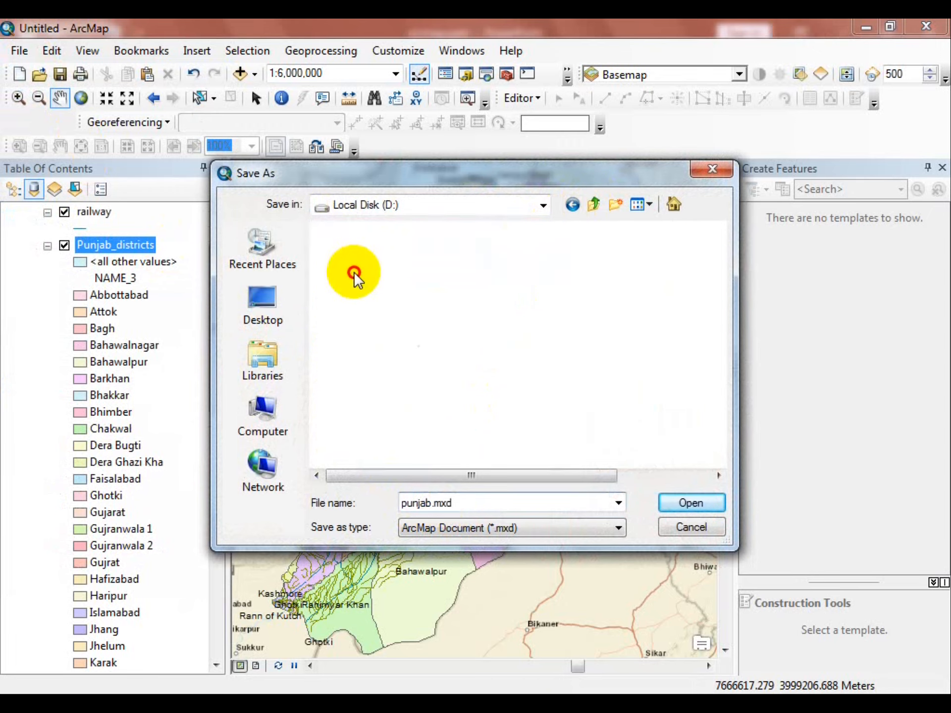
{"action": "left_click", "coordinate": [501, 502]}
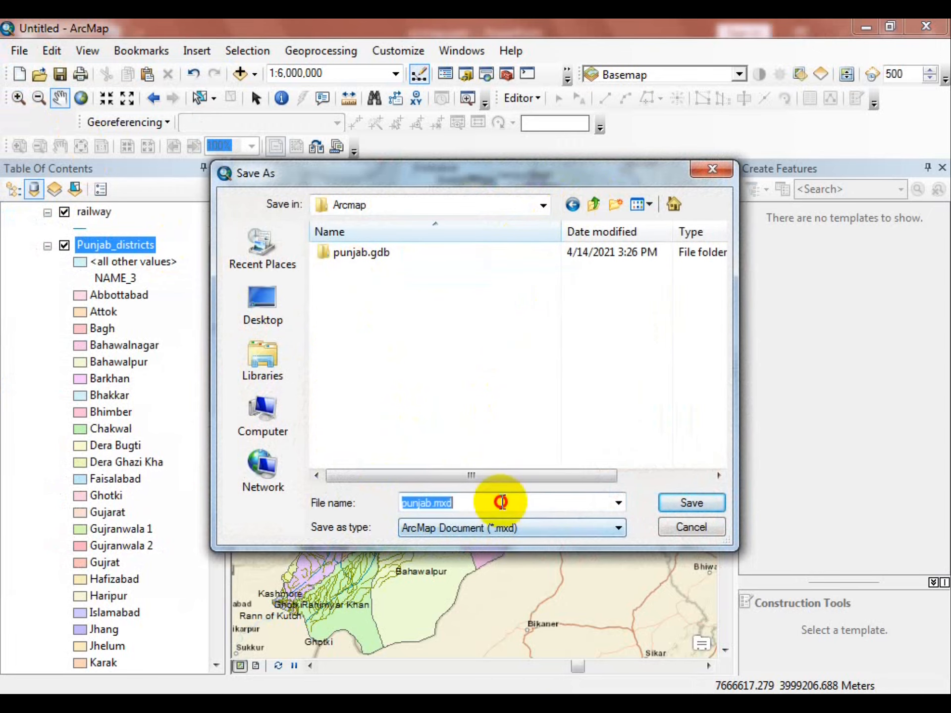
{"action": "left_click", "coordinate": [693, 505]}
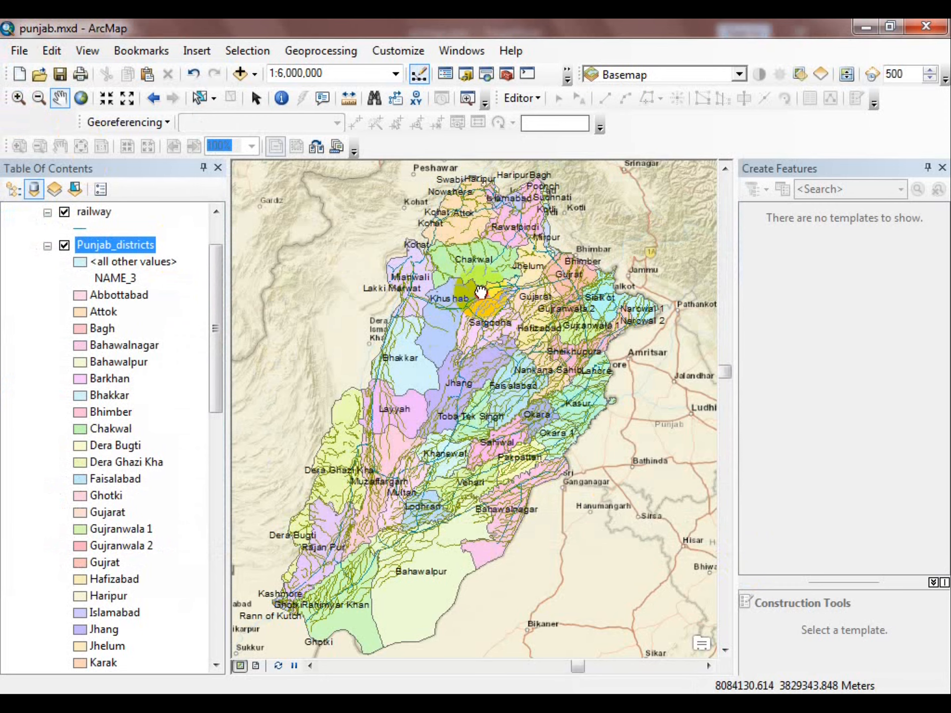
{"action": "left_click_drag", "start_coordinate": [482, 292], "coordinate": [483, 304]}
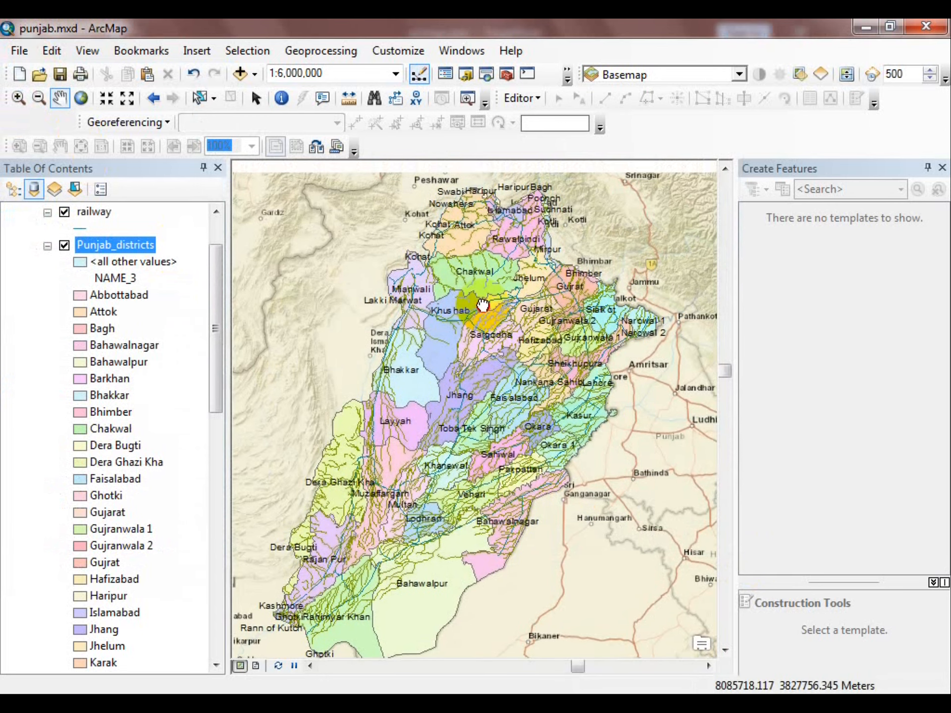
- Add the Punjab_districts.lyr layer file from the D:\Arcmap folder to the map, and close the Catalog
{"action": "left_click", "coordinate": [466, 74]}
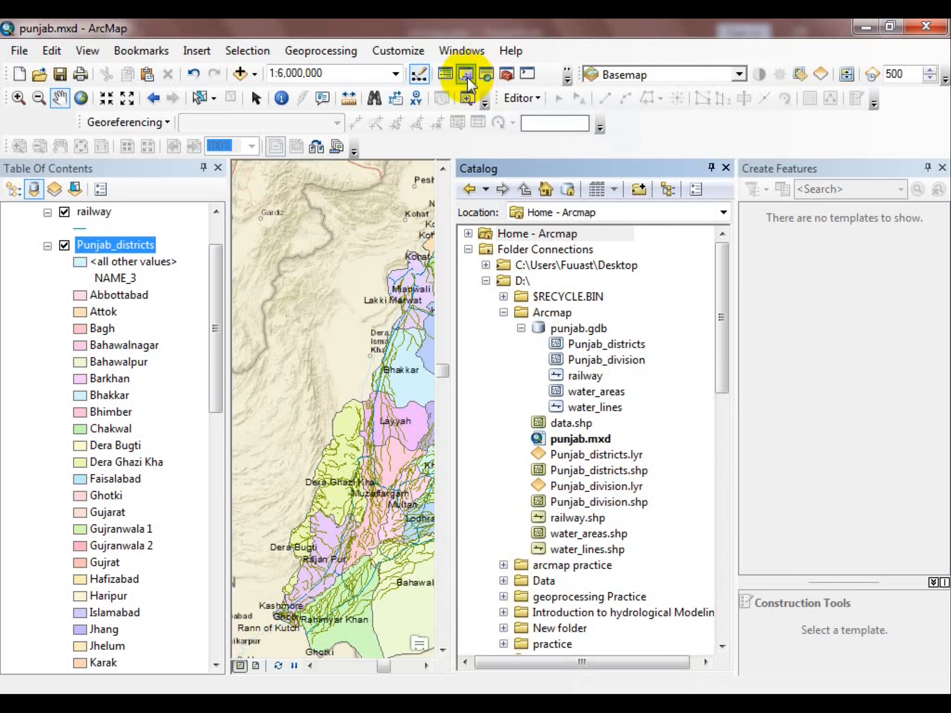
{"action": "left_click", "coordinate": [564, 454]}
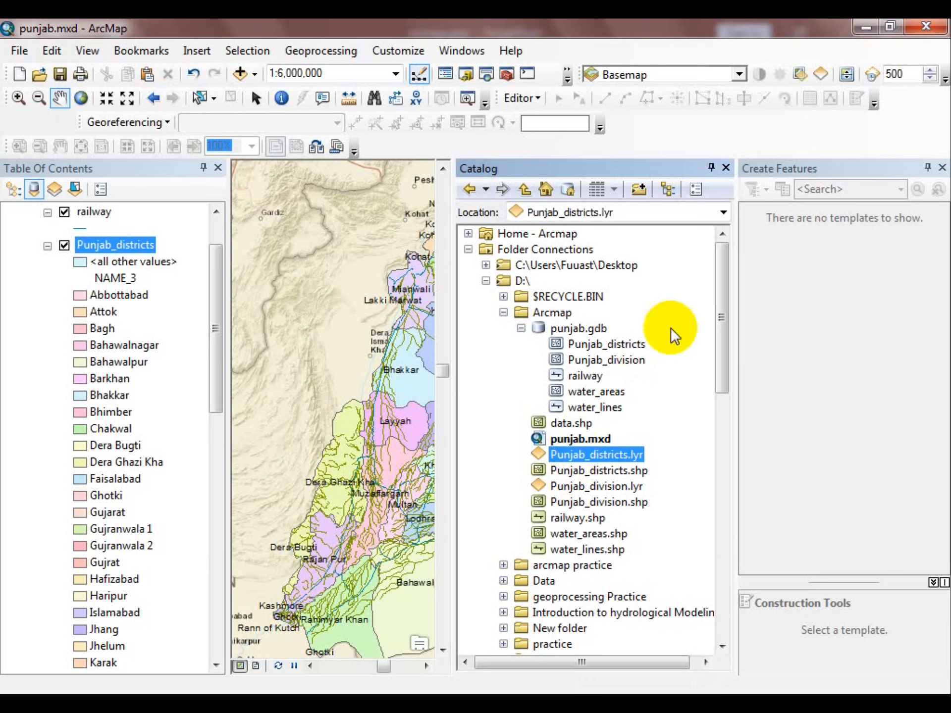
{"action": "left_click_drag", "start_coordinate": [565, 454], "coordinate": [79, 282]}
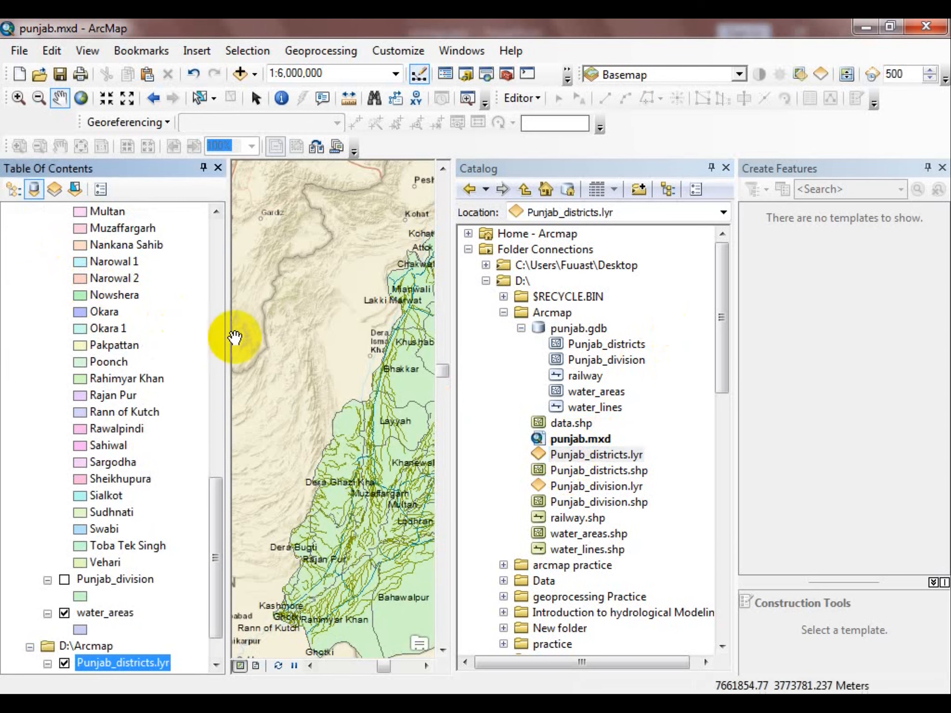
{"action": "left_click_drag", "start_coordinate": [216, 498], "coordinate": [208, 575]}
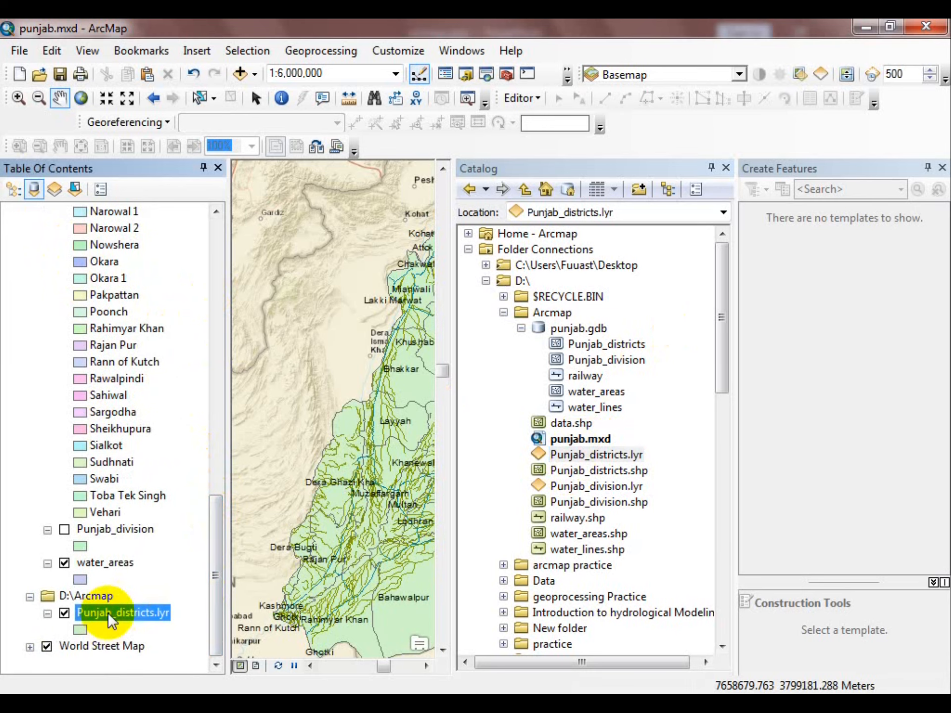
{"action": "left_click", "coordinate": [726, 169]}
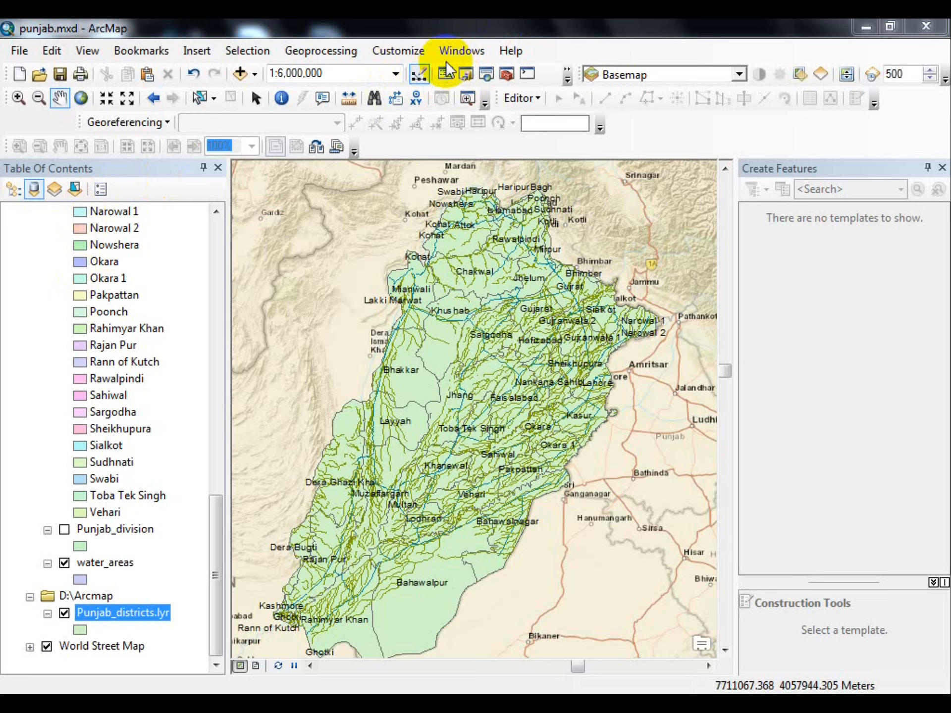
- Close the Table Of Contents window and display it again
{"action": "left_click", "coordinate": [216, 168]}
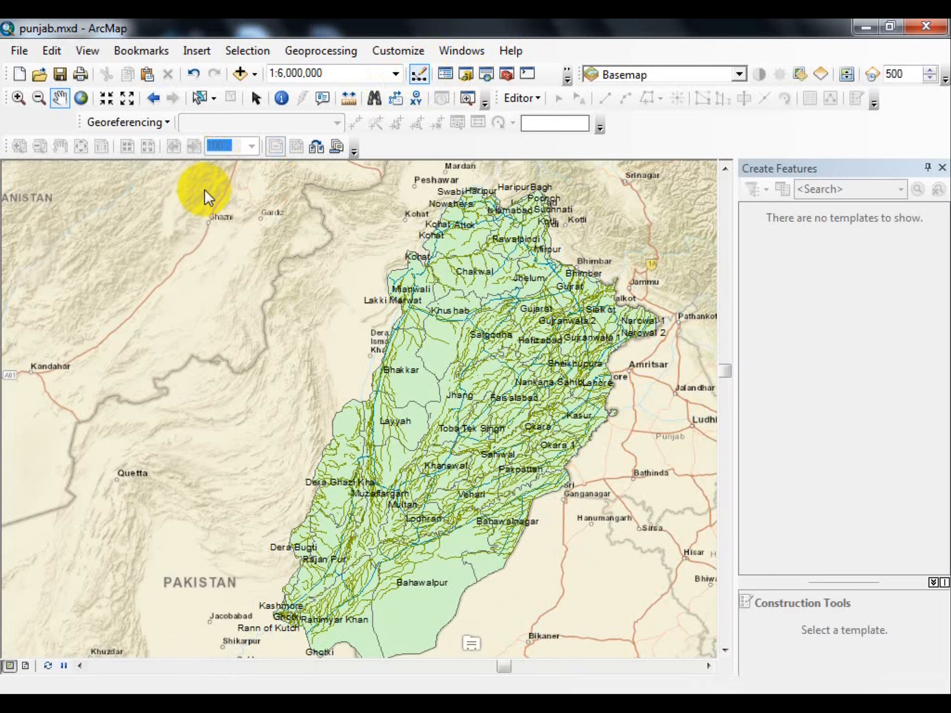
{"action": "left_click", "coordinate": [454, 49]}
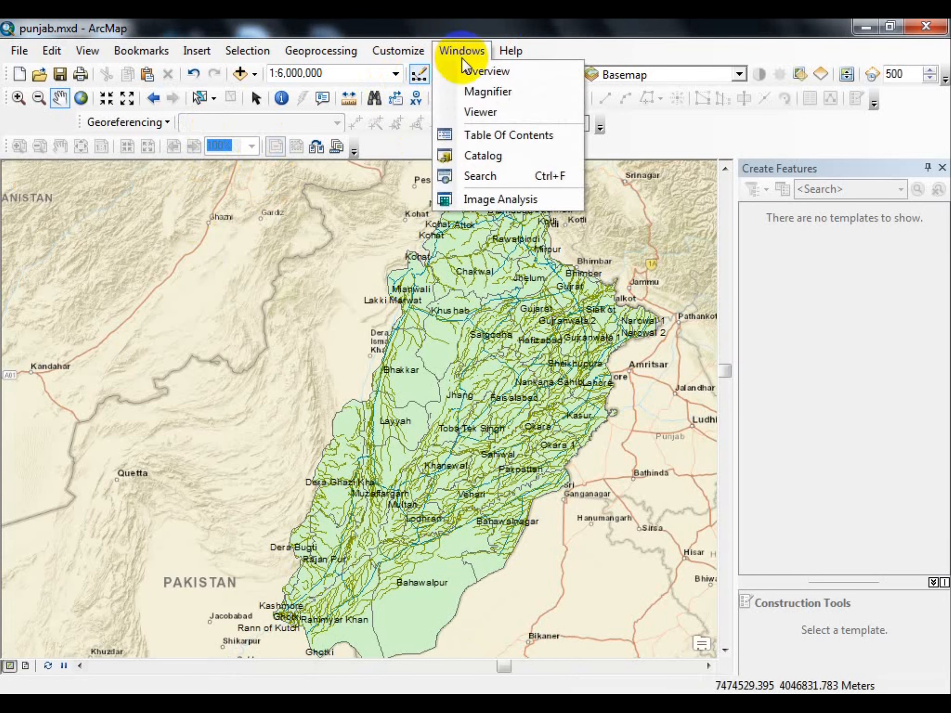
{"action": "left_click", "coordinate": [480, 139]}
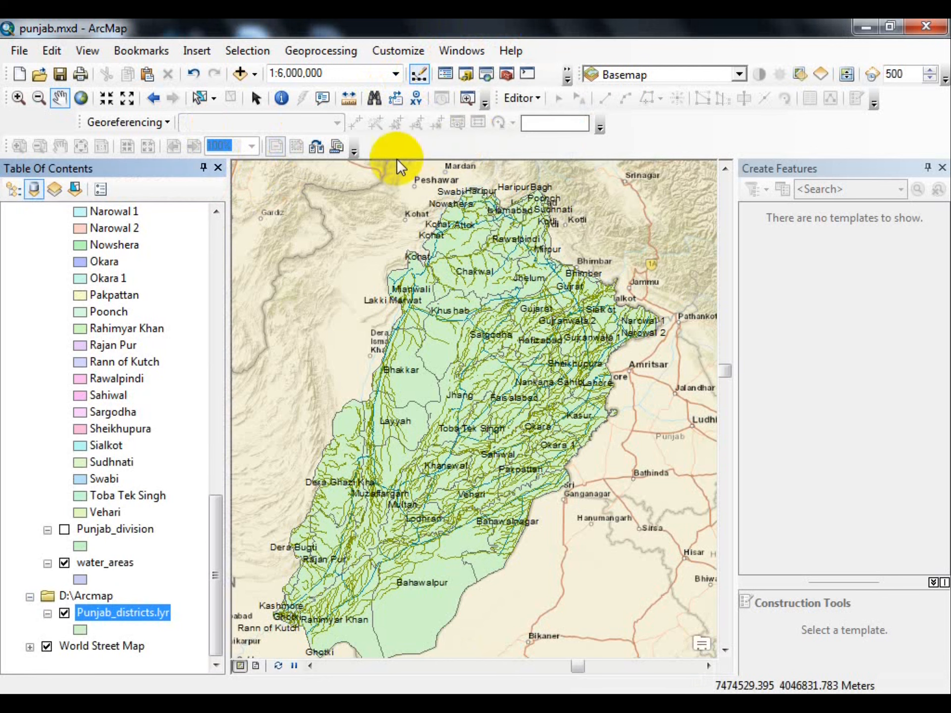
- Search the local tools and data for "mask", and close the Search window
{"action": "left_click", "coordinate": [487, 76]}
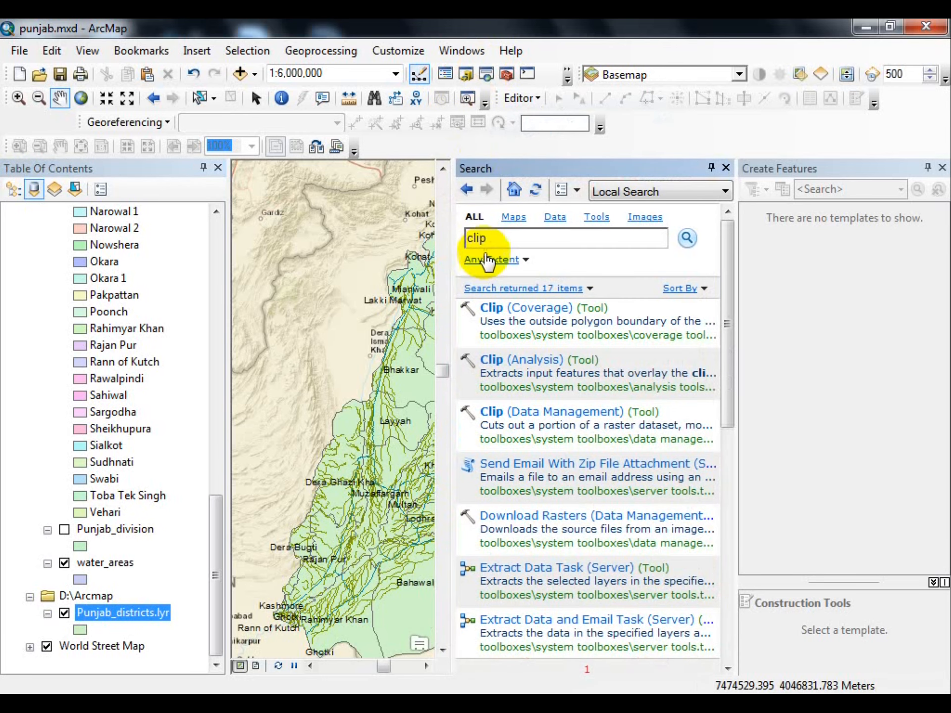
{"action": "left_click_drag", "start_coordinate": [494, 238], "coordinate": [436, 236]}
{"action": "key", "text": "BackSpace"}
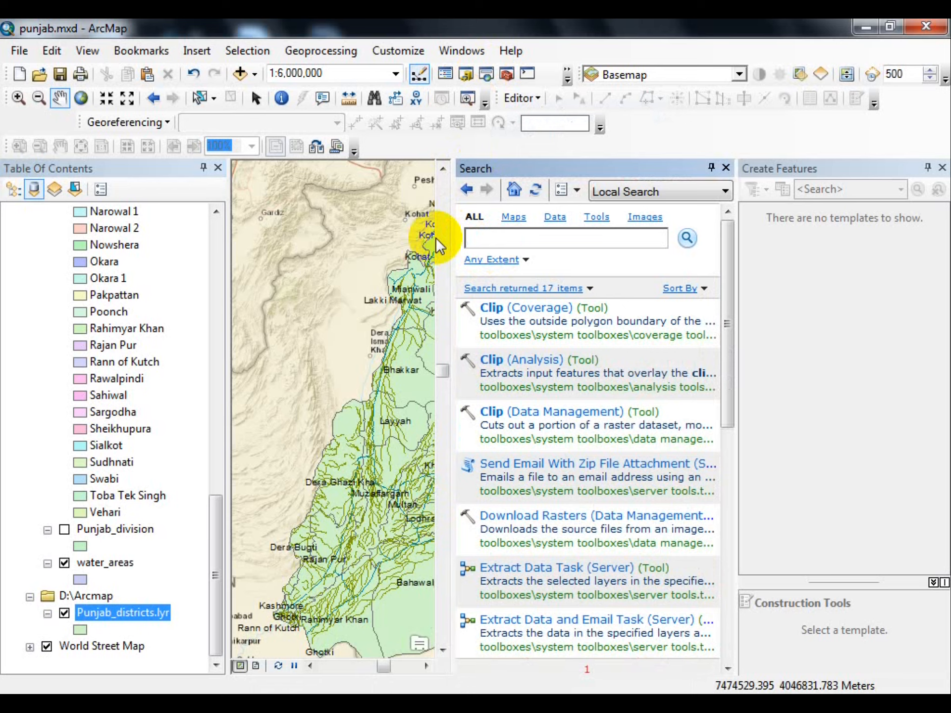
{"action": "type", "text": "mask"}
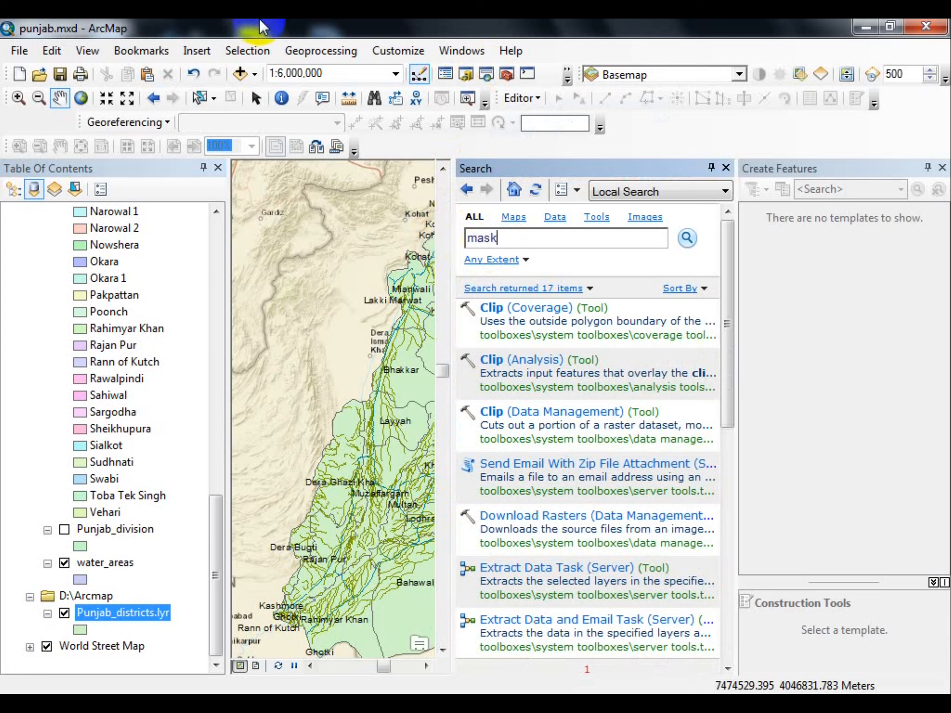
{"action": "key", "text": "Return"}
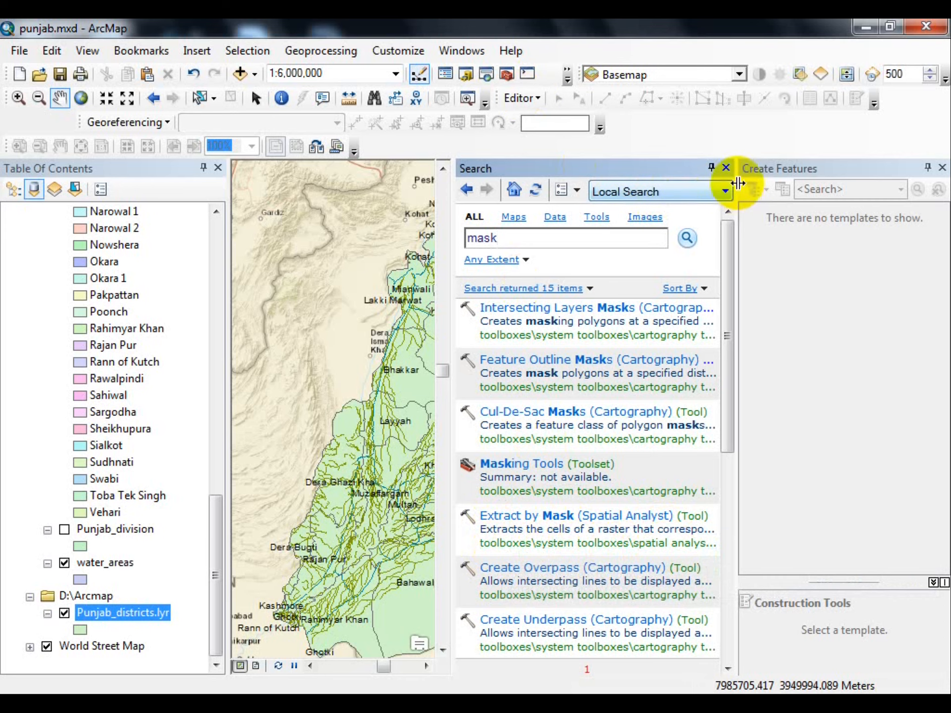
{"action": "left_click", "coordinate": [726, 169]}
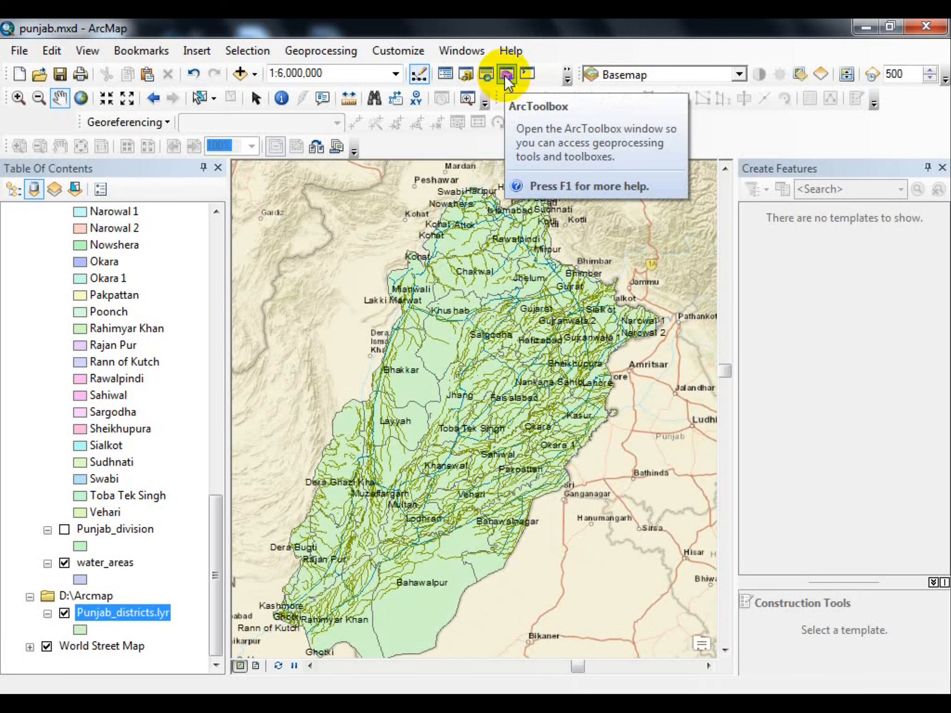
- Browse the 3D Analyst, Analysis, Cartography, Conversion and Data Management toolboxes in ArcToolbox, and close ArcToolbox
{"action": "left_click", "coordinate": [506, 75]}
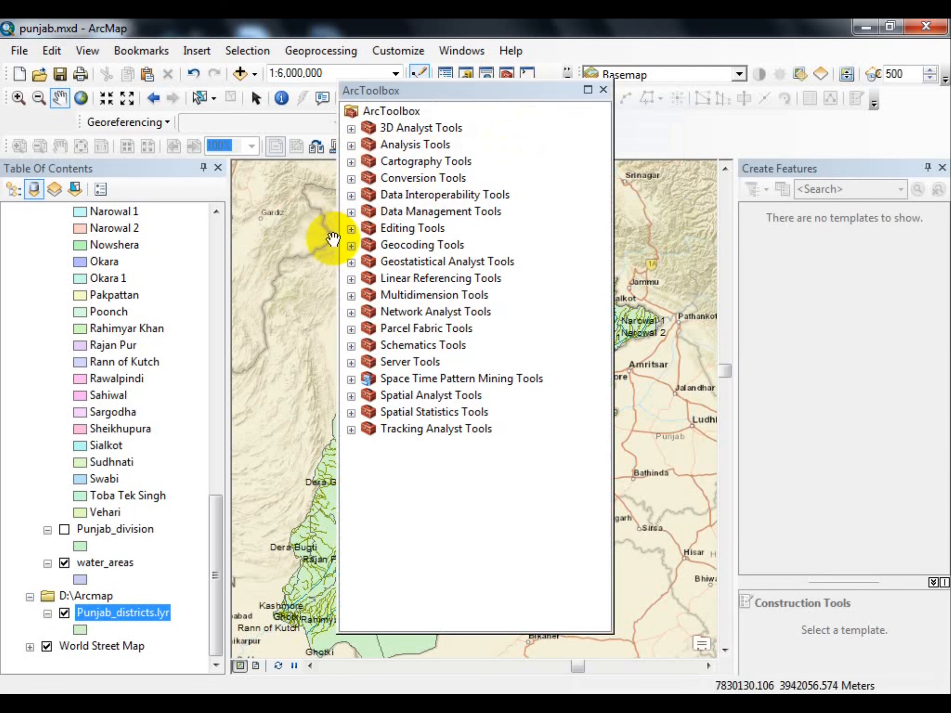
{"action": "left_click", "coordinate": [350, 131]}
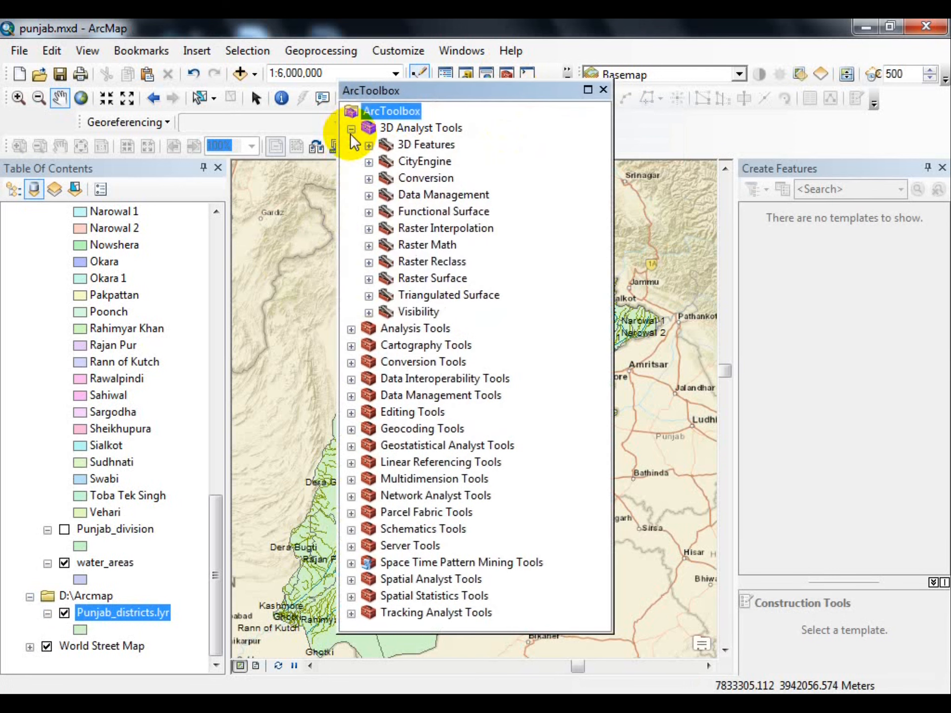
{"action": "left_click", "coordinate": [350, 130]}
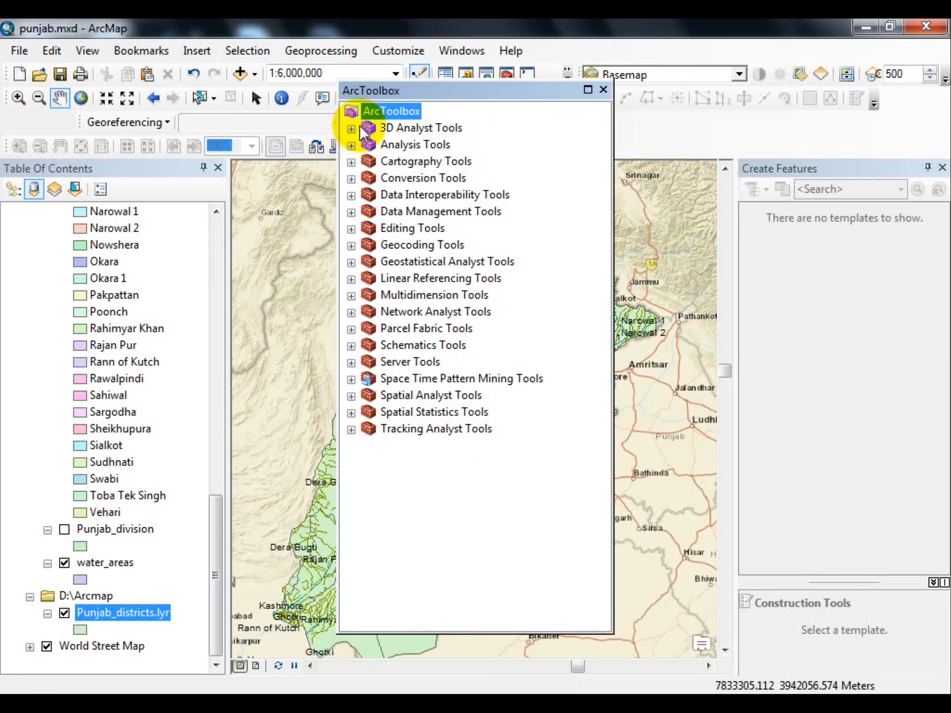
{"action": "left_click", "coordinate": [351, 145]}
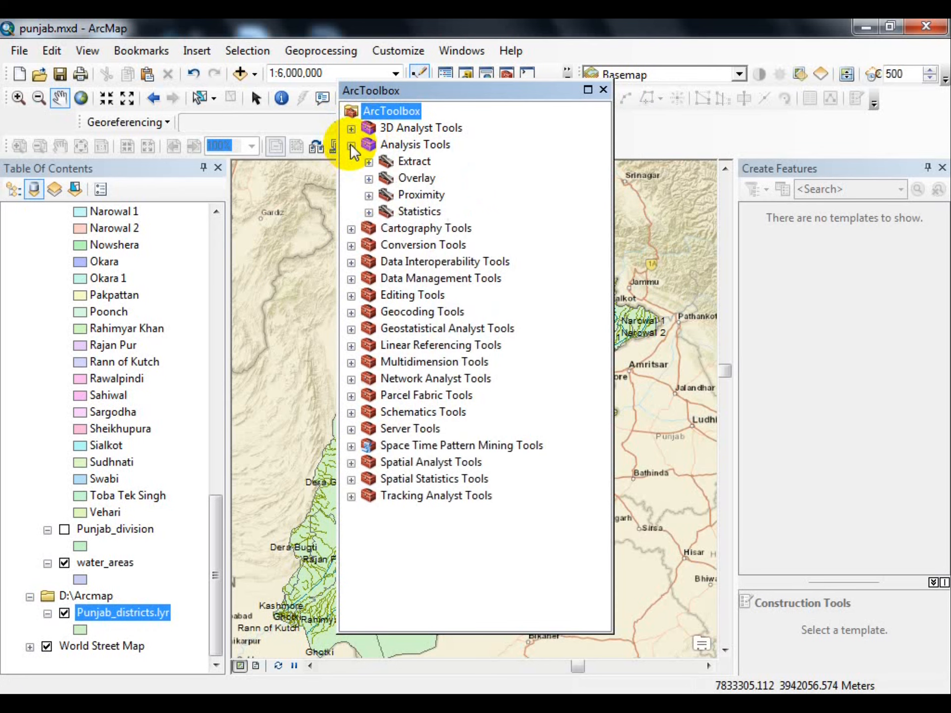
{"action": "left_click", "coordinate": [350, 145]}
{"action": "left_click", "coordinate": [351, 162]}
{"action": "left_click", "coordinate": [351, 162]}
{"action": "left_click", "coordinate": [351, 179]}
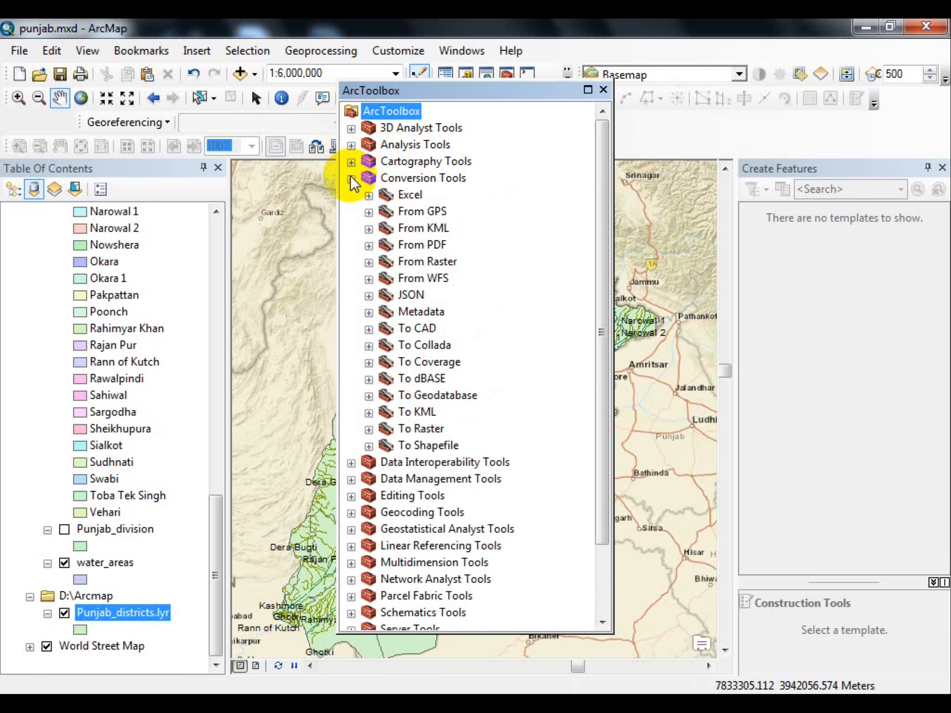
{"action": "left_click", "coordinate": [350, 177]}
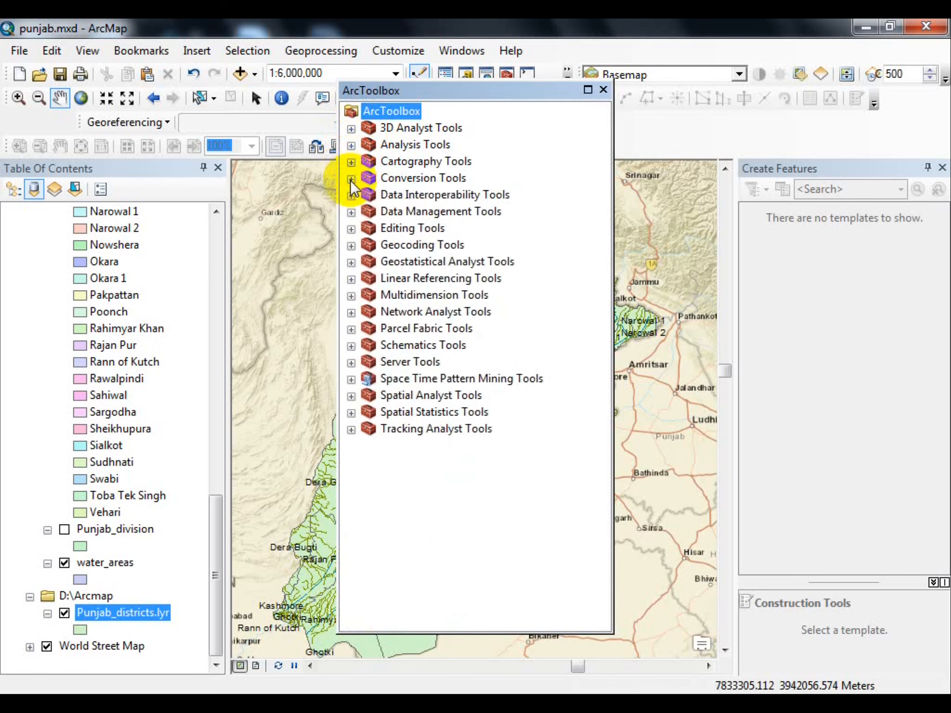
{"action": "left_click", "coordinate": [352, 212]}
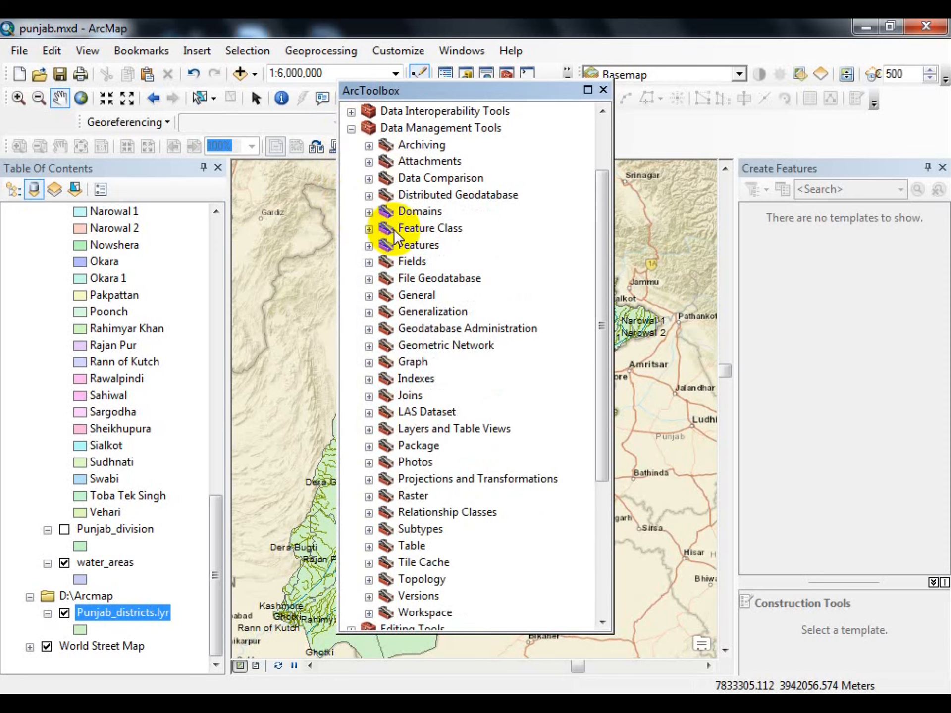
{"action": "left_click", "coordinate": [351, 128]}
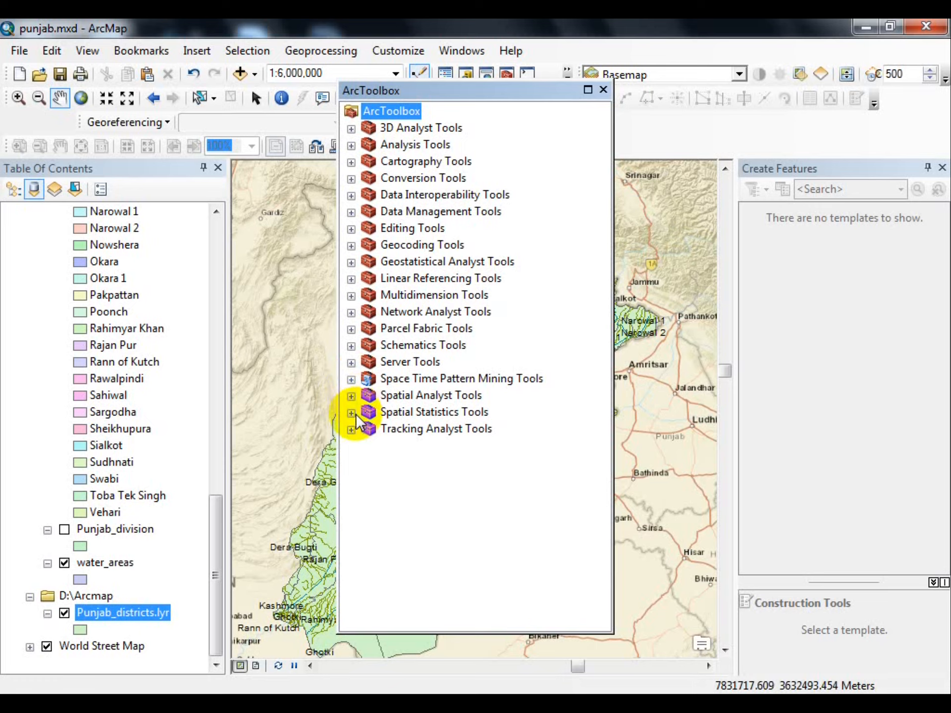
{"action": "left_click", "coordinate": [603, 91]}
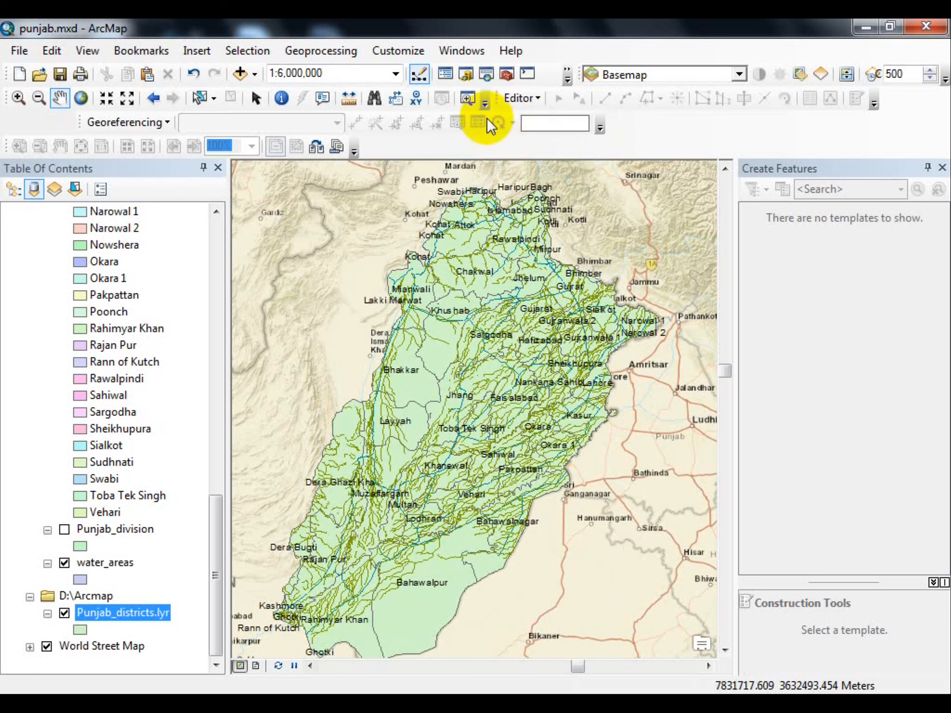
- Display the Search window again to view the mask query, and close it
{"action": "left_click", "coordinate": [487, 79]}
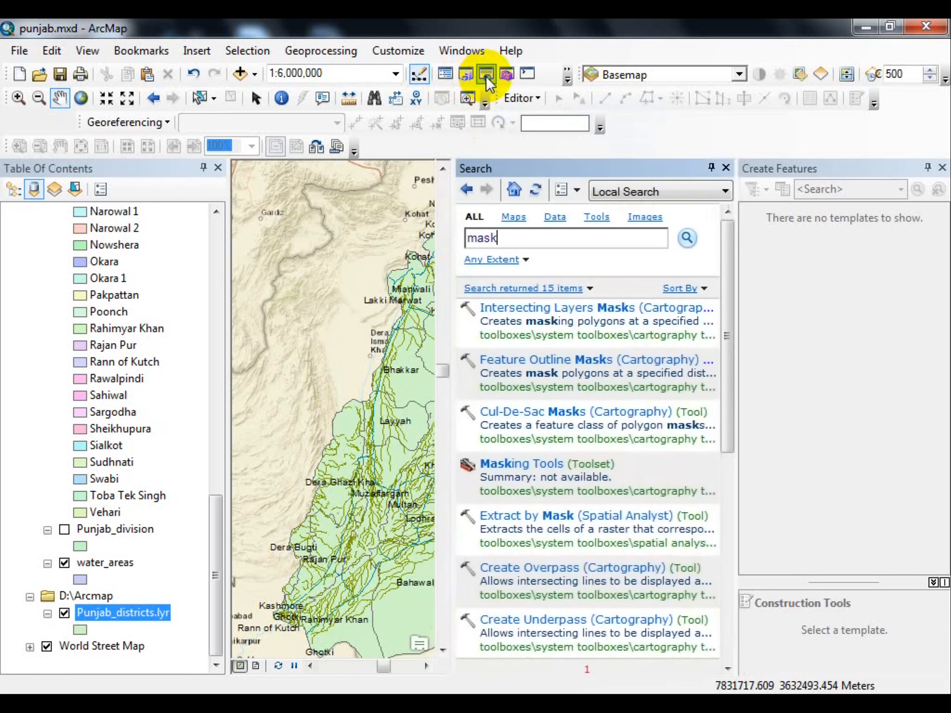
{"action": "left_click_drag", "start_coordinate": [515, 236], "coordinate": [465, 237]}
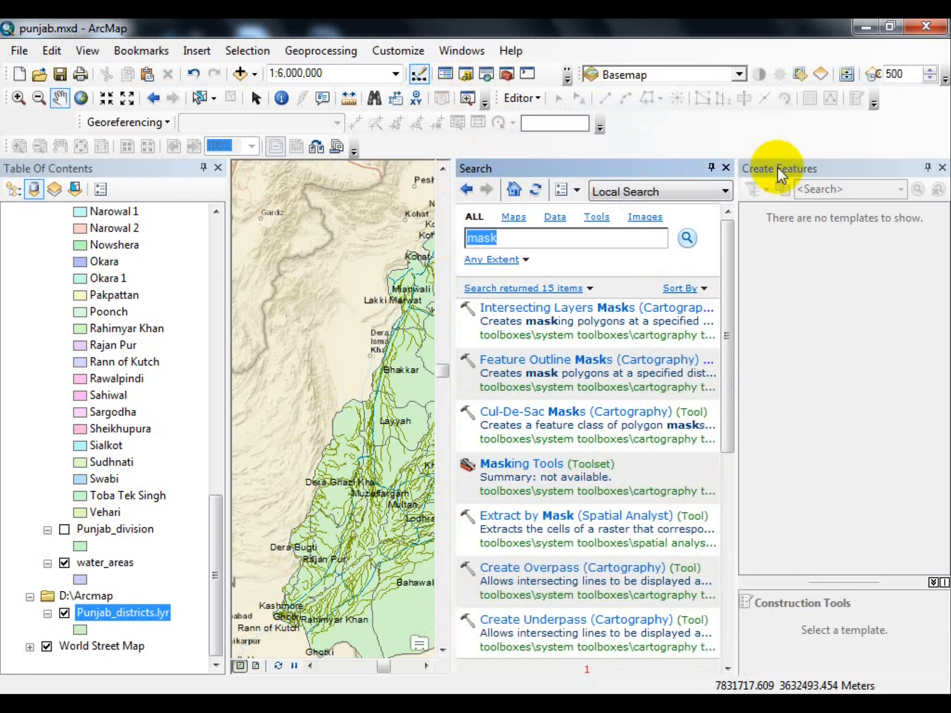
{"action": "left_click", "coordinate": [726, 168]}
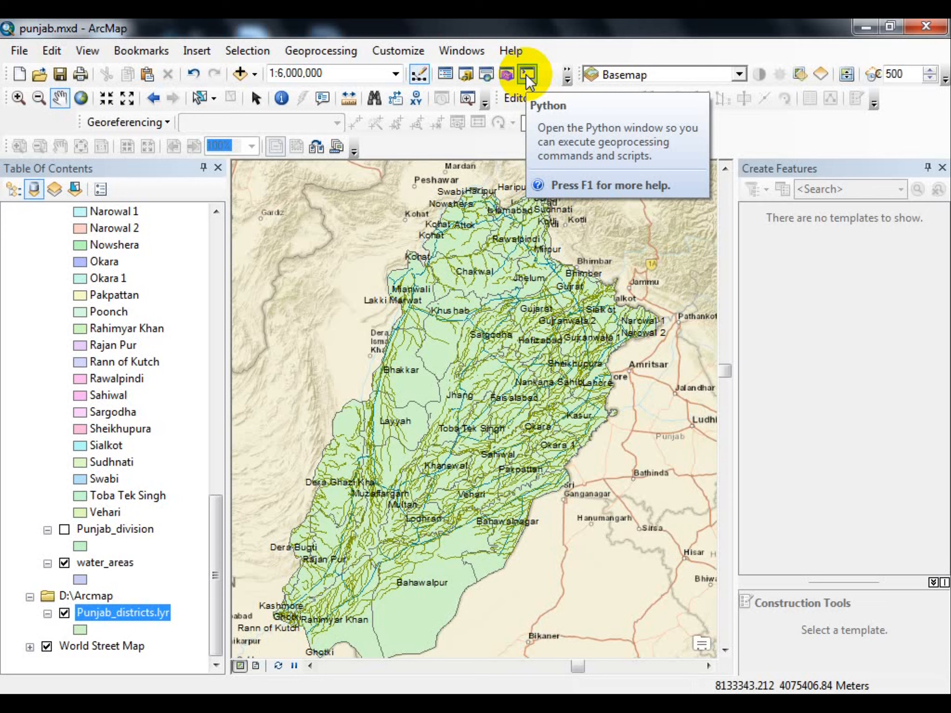
- Display the Python window, and check the name of the data.shp shapefile in the D:\Arcmap folder in Windows Explorer
{"action": "left_click", "coordinate": [526, 75]}
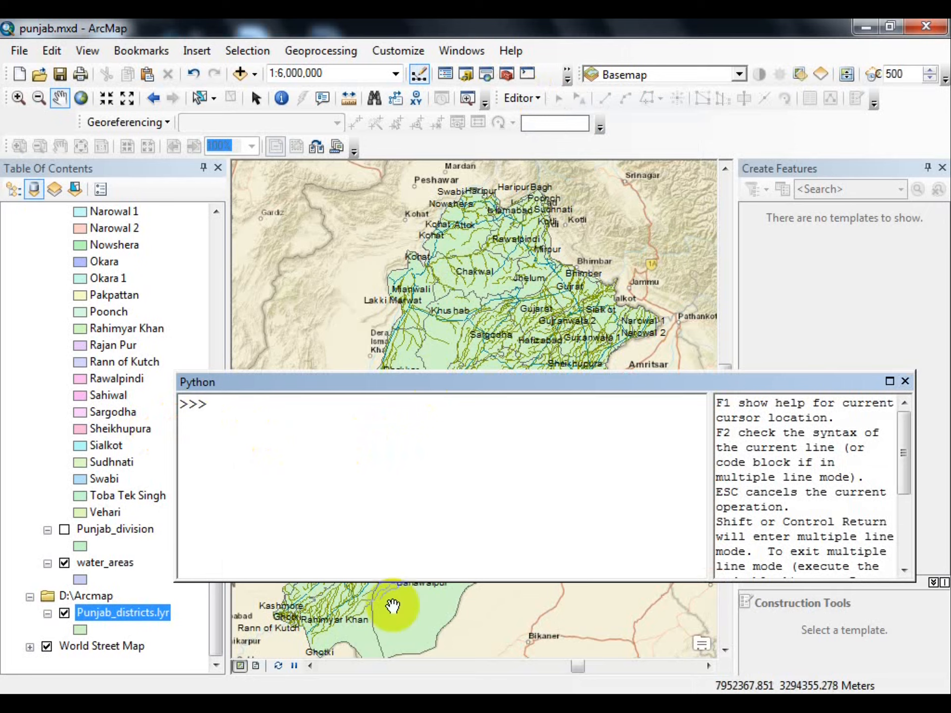
{"action": "left_click", "coordinate": [361, 454]}
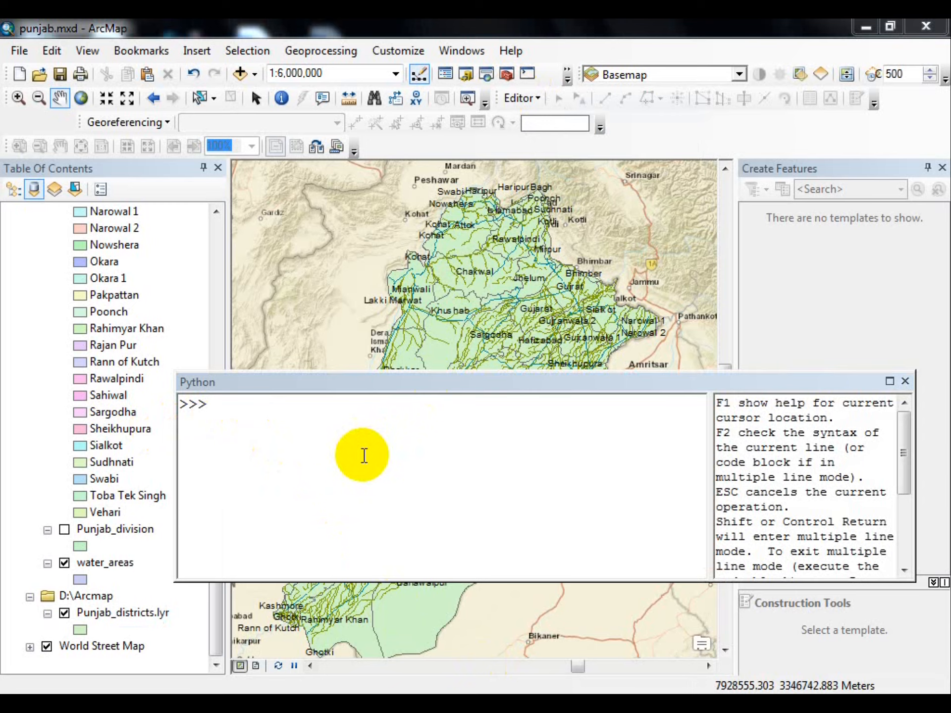
{"action": "key", "text": "alt+Tab"}
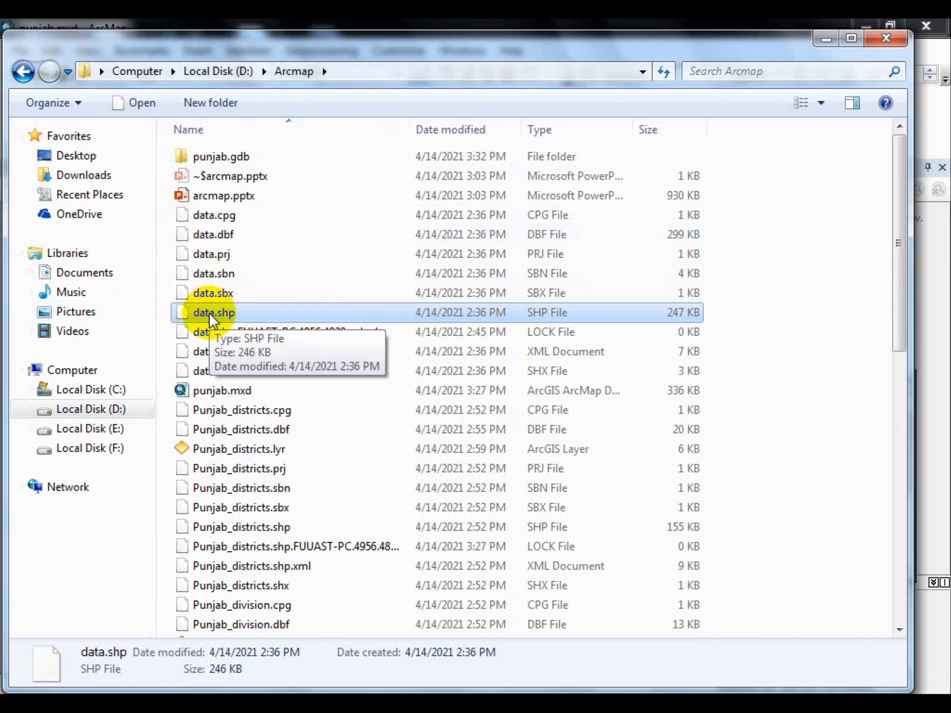
{"action": "left_click", "coordinate": [823, 40]}
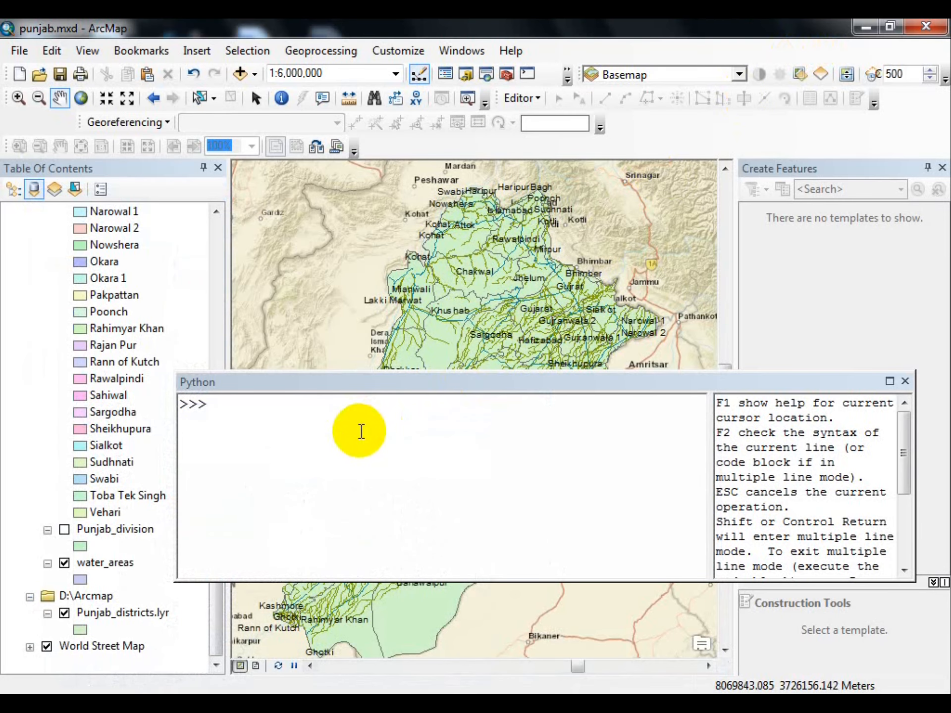
- Add data.shp as a feature layer by running arcpy.MakeFeatureLayer_management('D:/arcmap/data.shp') in the Python window
{"action": "left_click", "coordinate": [361, 432]}
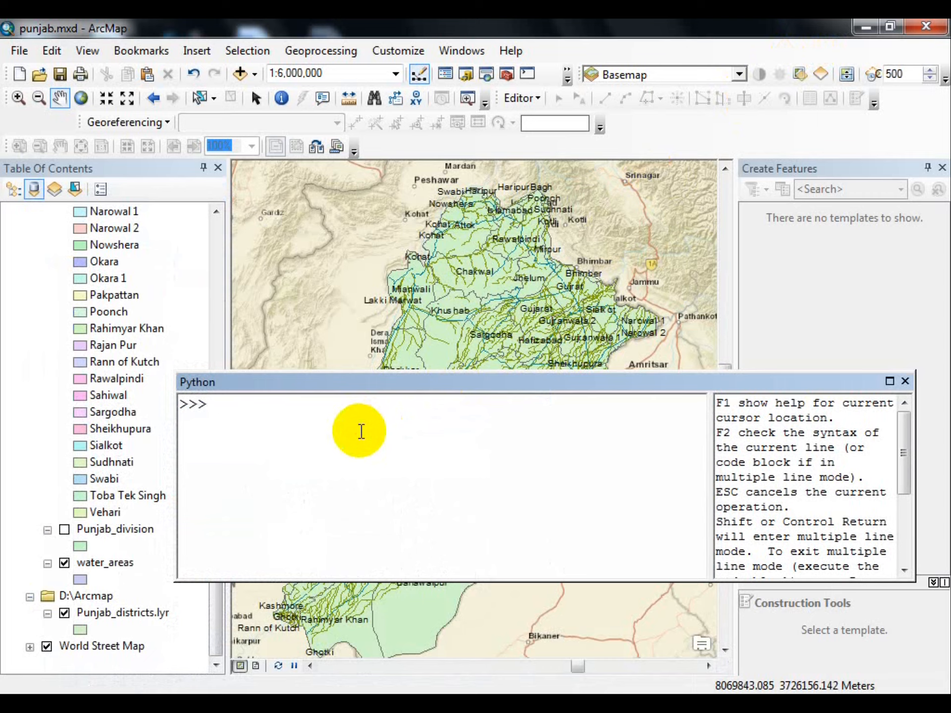
{"action": "type", "text": "arc"}
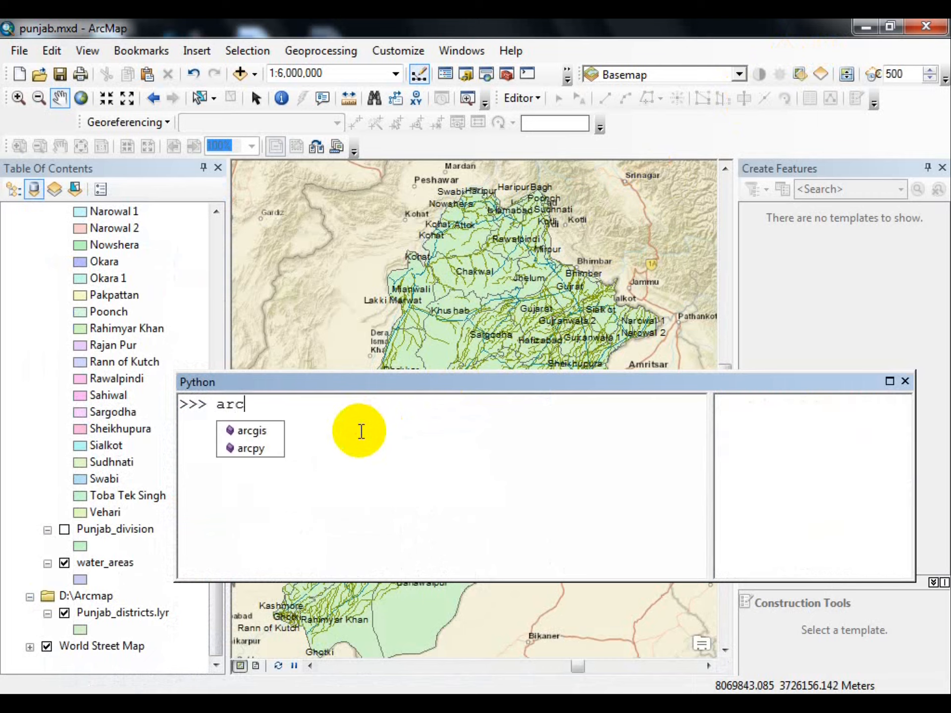
{"action": "type", "text": "py.mak"}
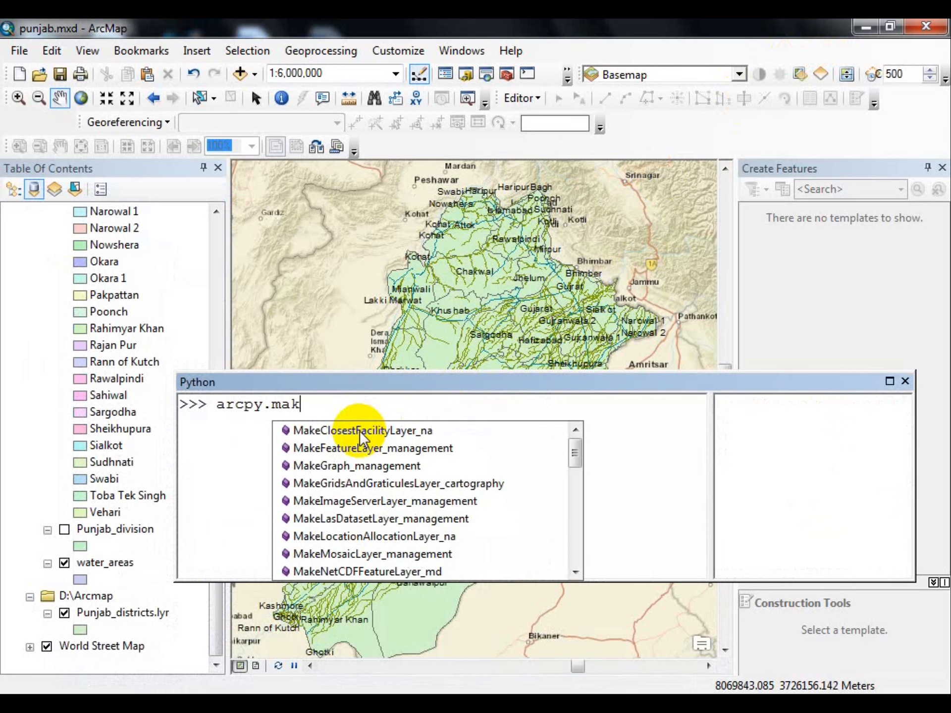
{"action": "type", "text": "efe"}
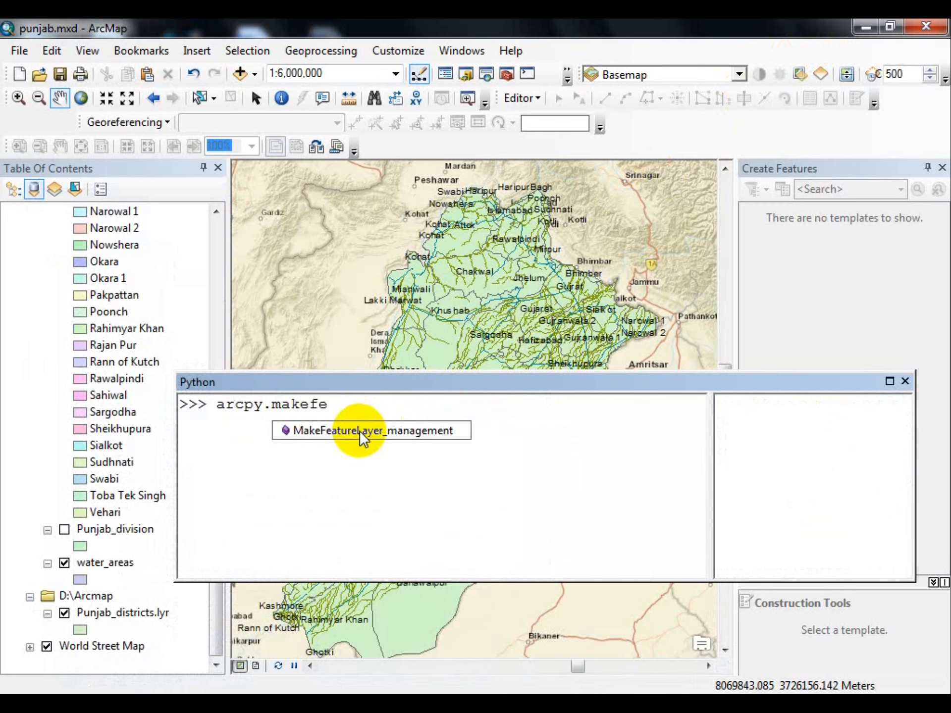
{"action": "left_click", "coordinate": [363, 438]}
{"action": "double_click", "coordinate": [364, 437]}
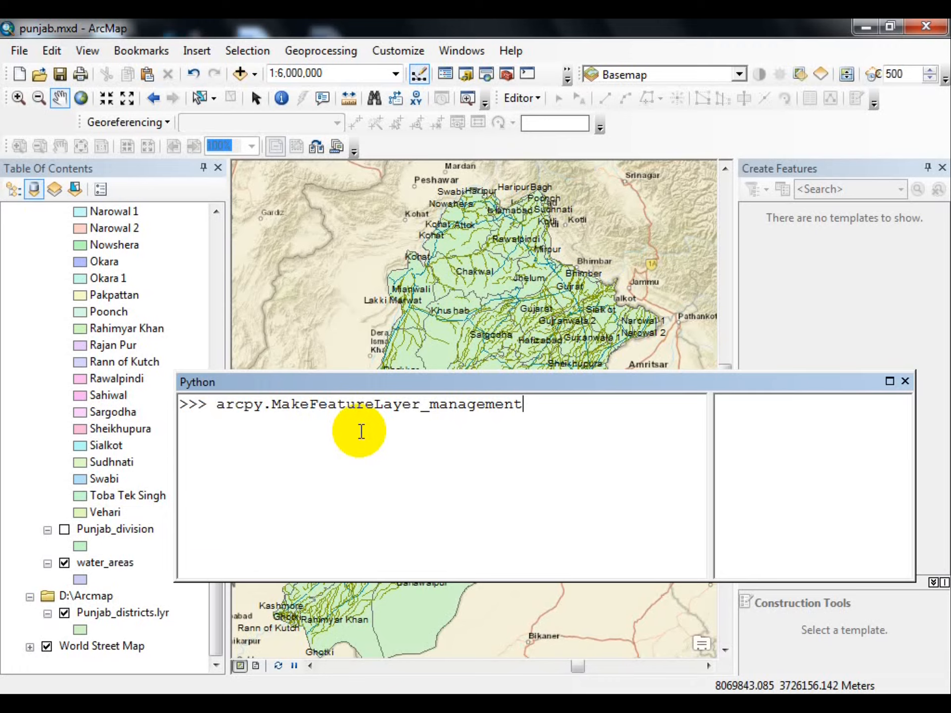
{"action": "type", "text": "('D:/arcmap/data.sh"}
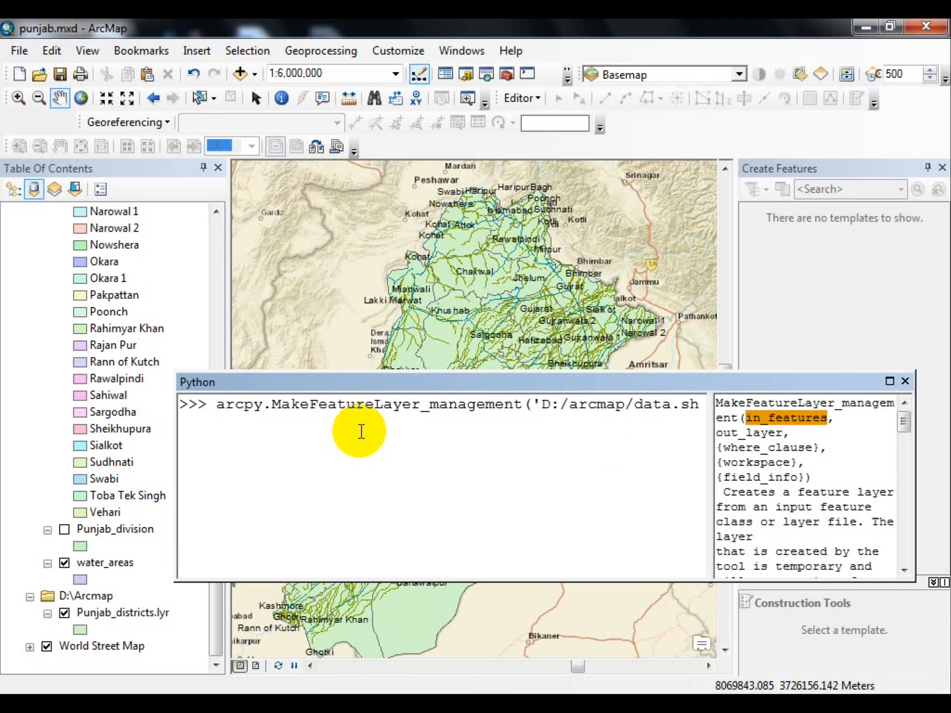
{"action": "type", "text": "p')"}
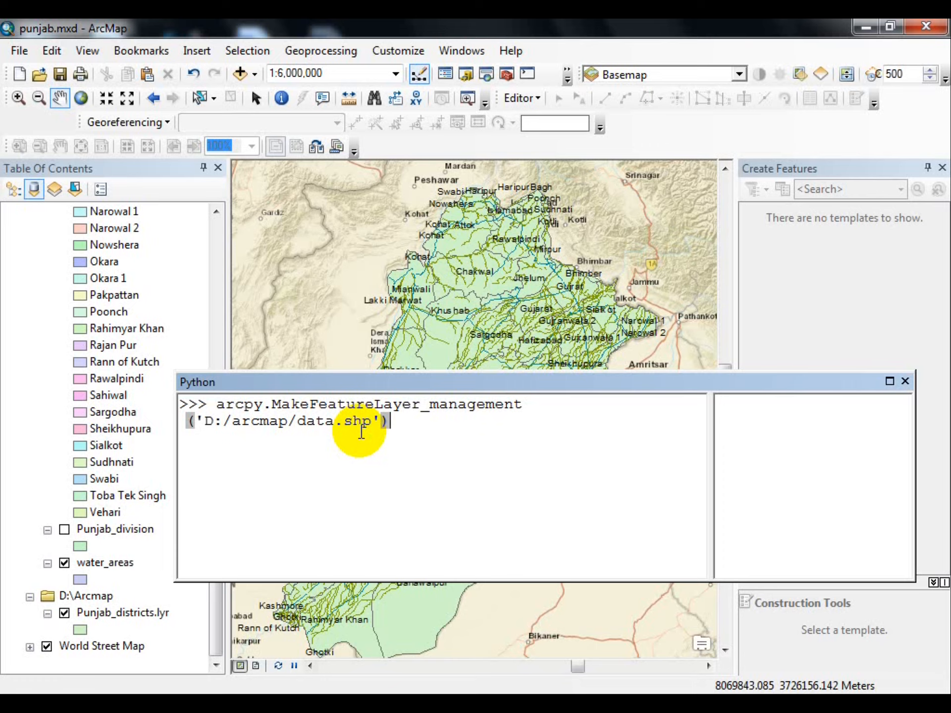
{"action": "key", "text": "Return"}
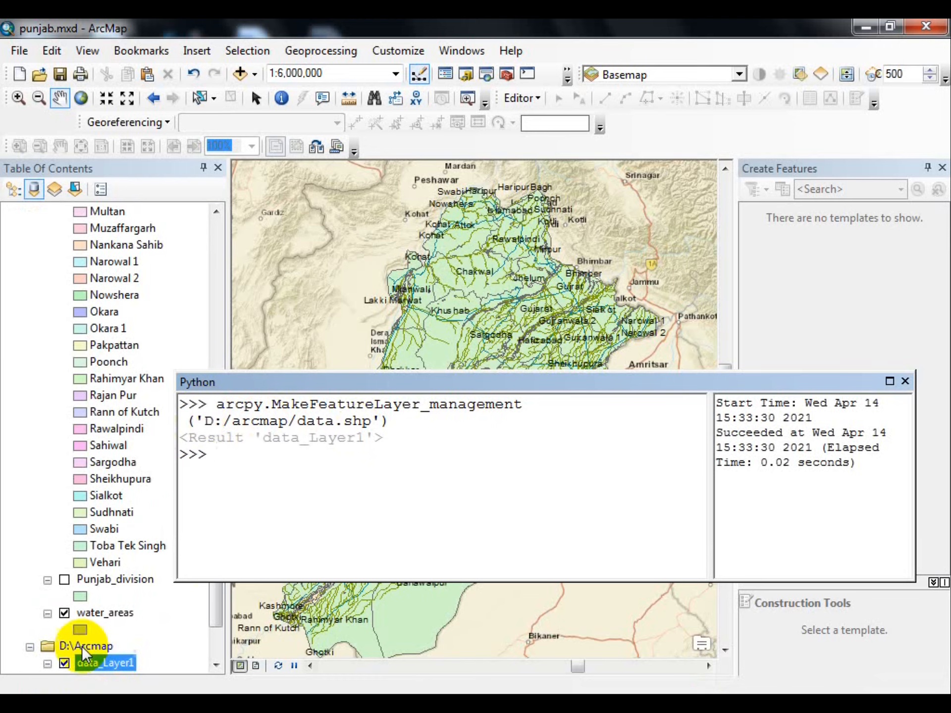
{"action": "mouse_move", "coordinate": [220, 607]}
{"action": "left_mouse_down"}
{"action": "mouse_move", "coordinate": [221, 634]}
{"action": "mouse_move", "coordinate": [217, 612]}
{"action": "left_mouse_up"}
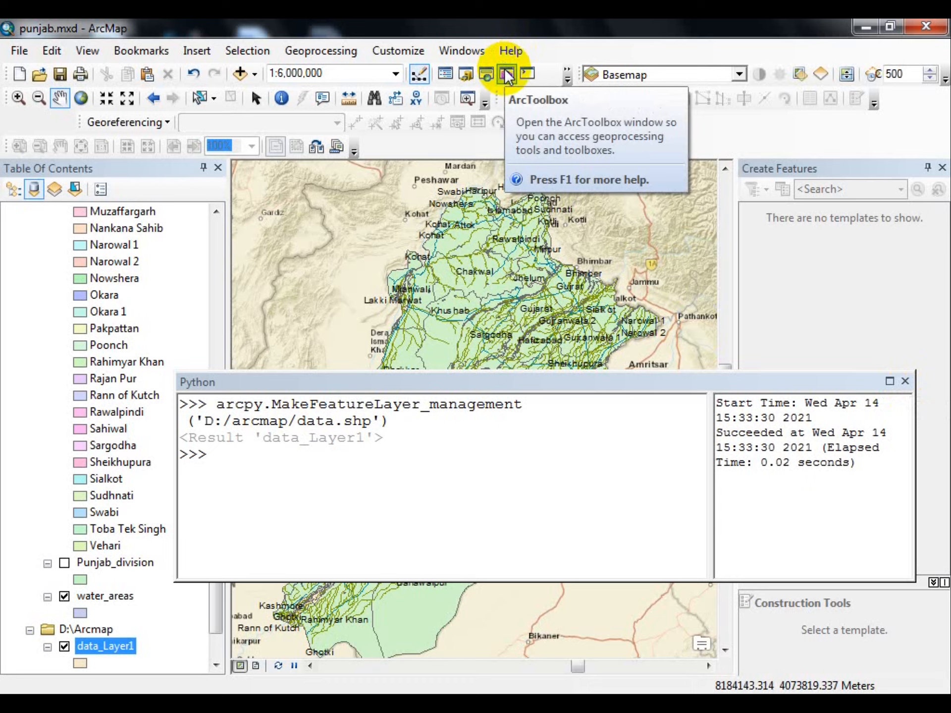
{"action": "left_click", "coordinate": [380, 454]}
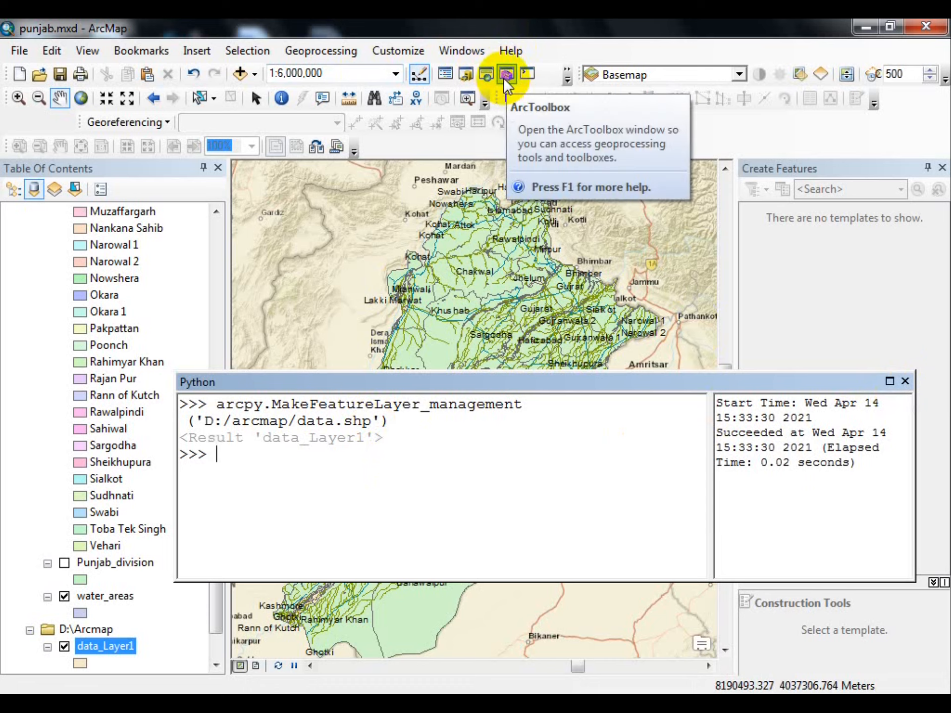
- Close the Python window, and open the Extract by Mask (Spatial Analyst) tool from the mask search results to read its description
{"action": "left_click", "coordinate": [486, 75]}
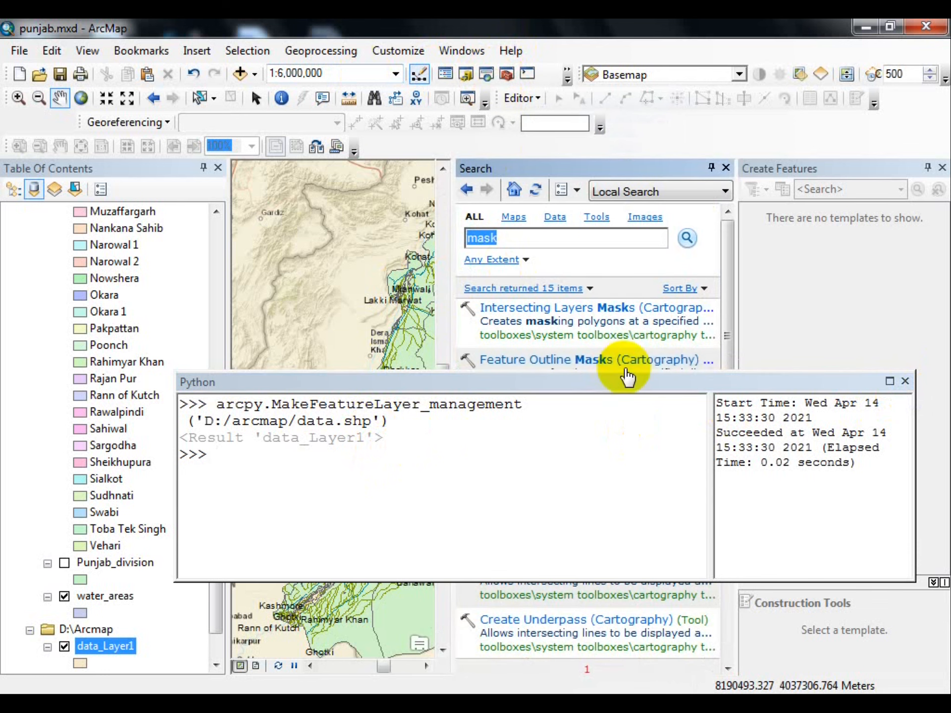
{"action": "left_click", "coordinate": [904, 380]}
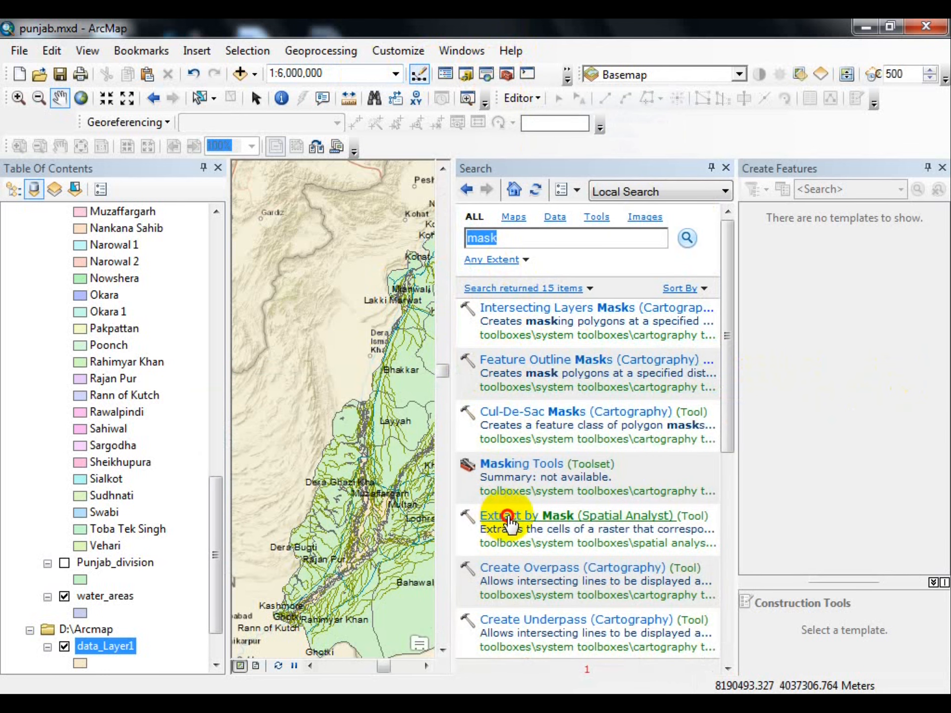
{"action": "left_click", "coordinate": [510, 517]}
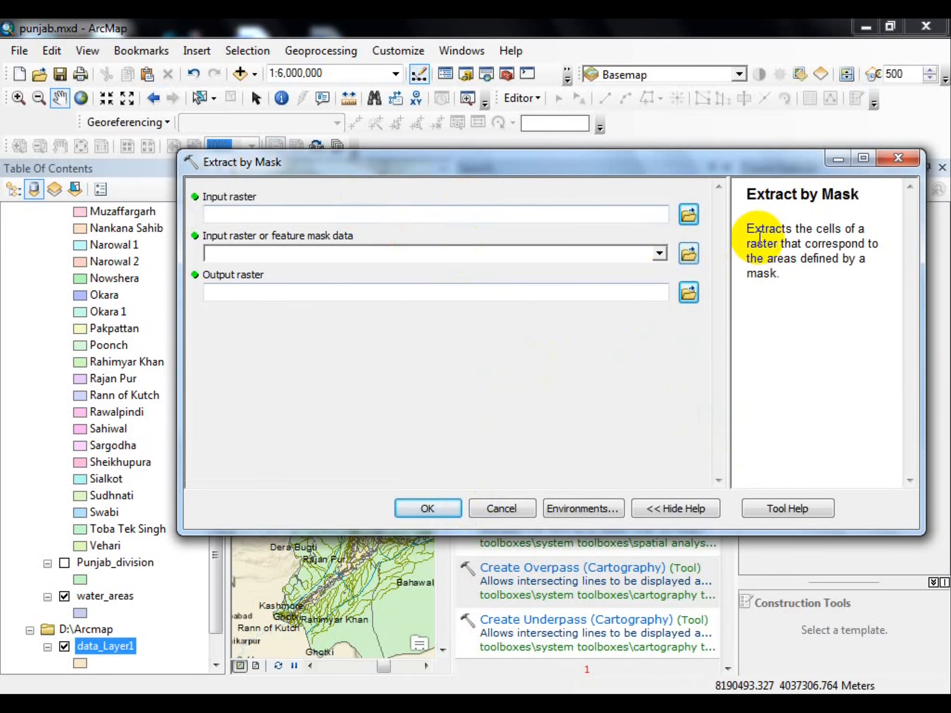
{"action": "left_click_drag", "start_coordinate": [748, 193], "coordinate": [777, 274]}
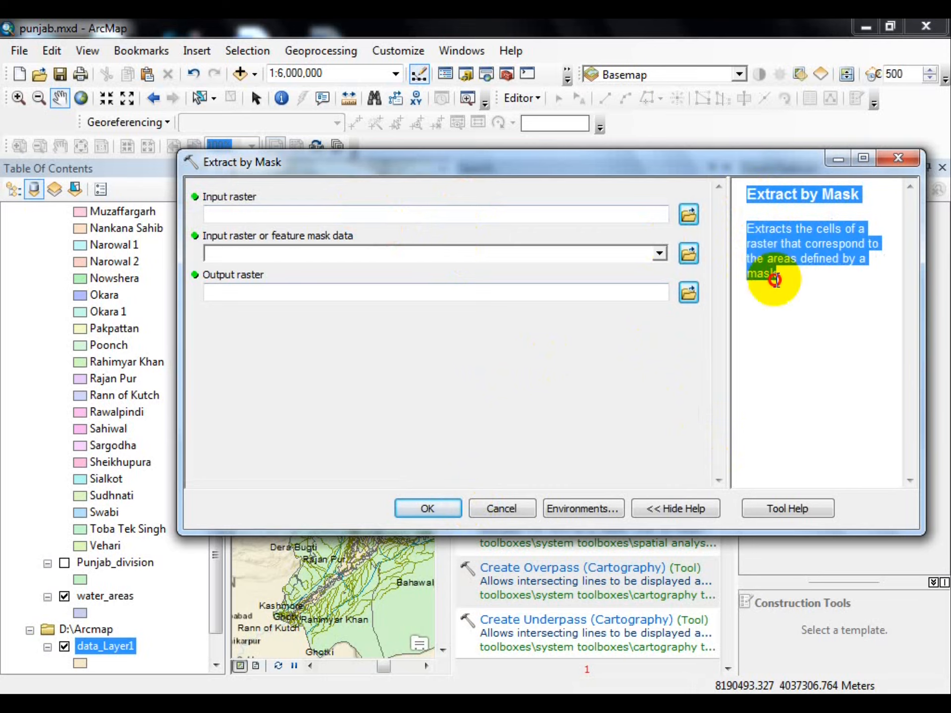
- Read the Extract by Mask help page through its Python code samples, and close the help, the tool dialog and the Search window
{"action": "left_click", "coordinate": [779, 508]}
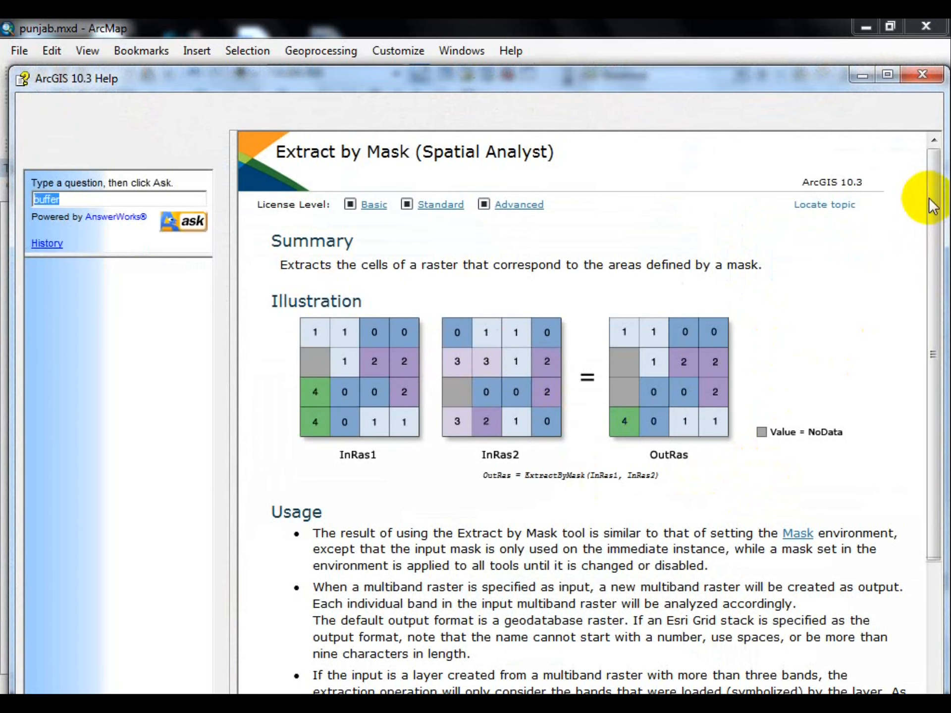
{"action": "scroll", "coordinate": [439, 371], "scroll_direction": "down", "scroll_amount": 1}
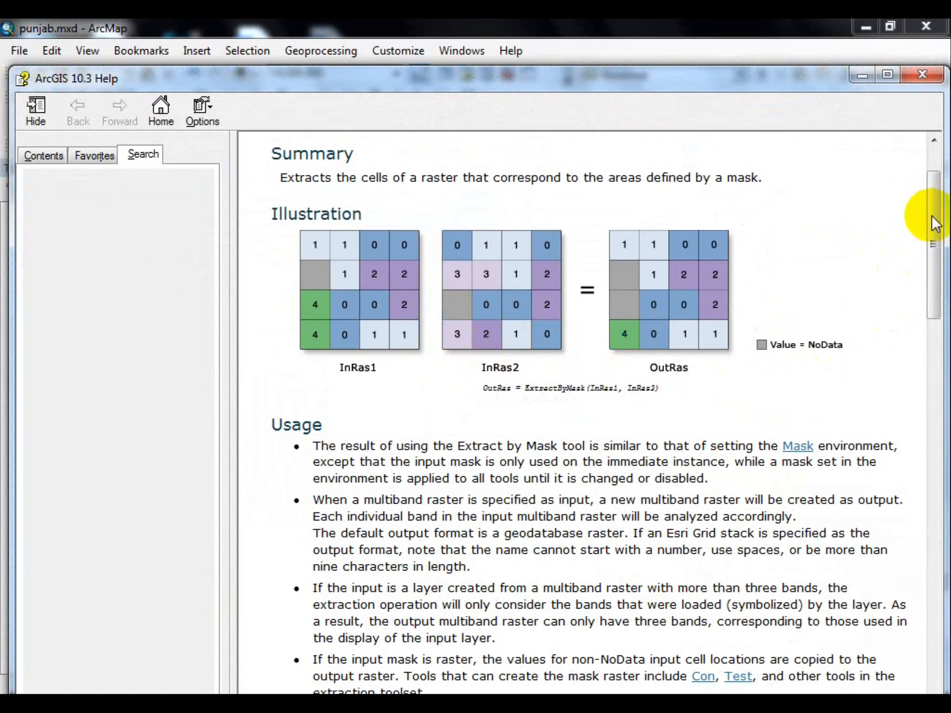
{"action": "left_click_drag", "start_coordinate": [934, 198], "coordinate": [928, 417]}
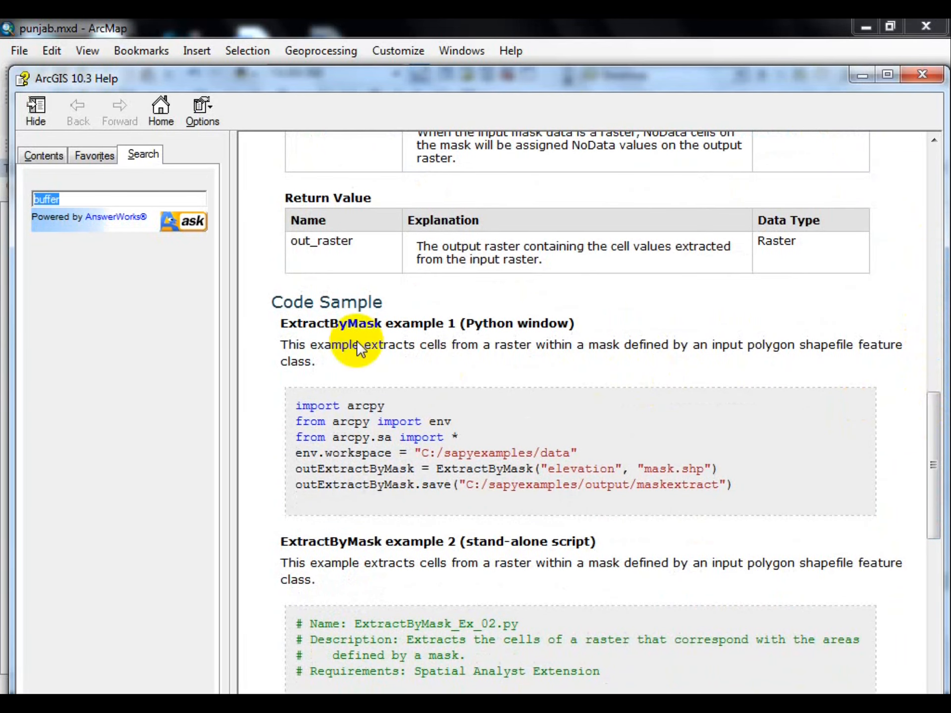
{"action": "left_click_drag", "start_coordinate": [272, 301], "coordinate": [315, 381]}
{"action": "left_click", "coordinate": [297, 405]}
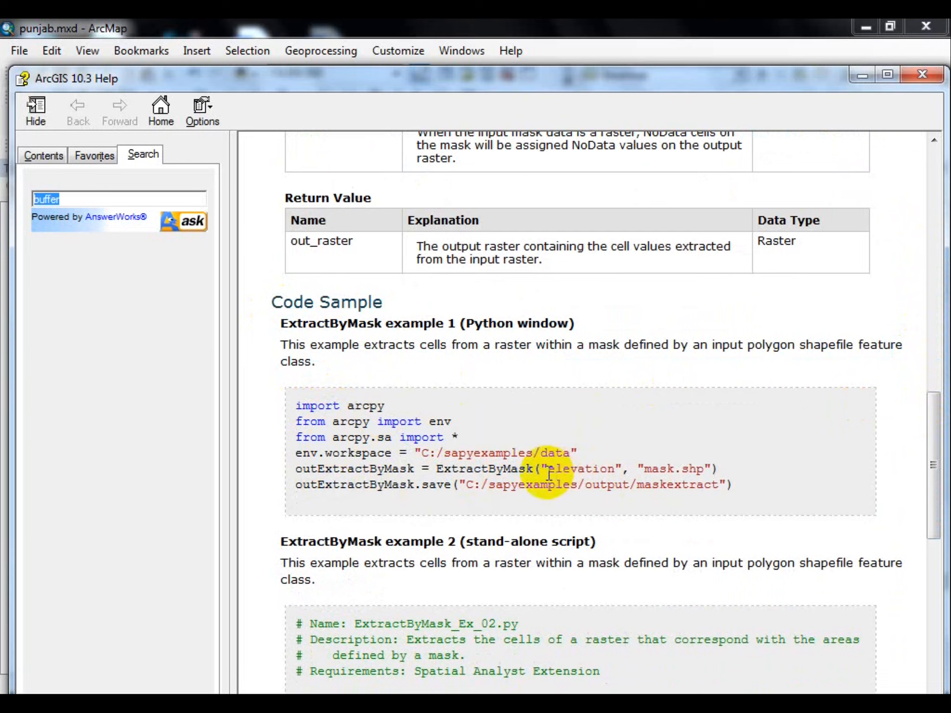
{"action": "left_click_drag", "start_coordinate": [460, 484], "coordinate": [703, 483]}
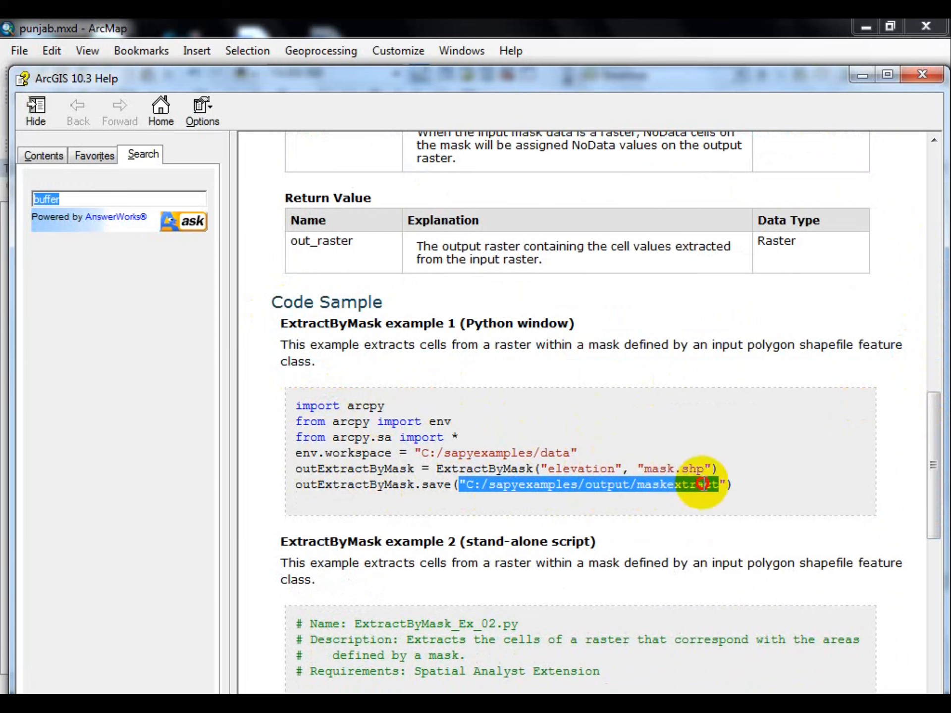
{"action": "left_click", "coordinate": [788, 490]}
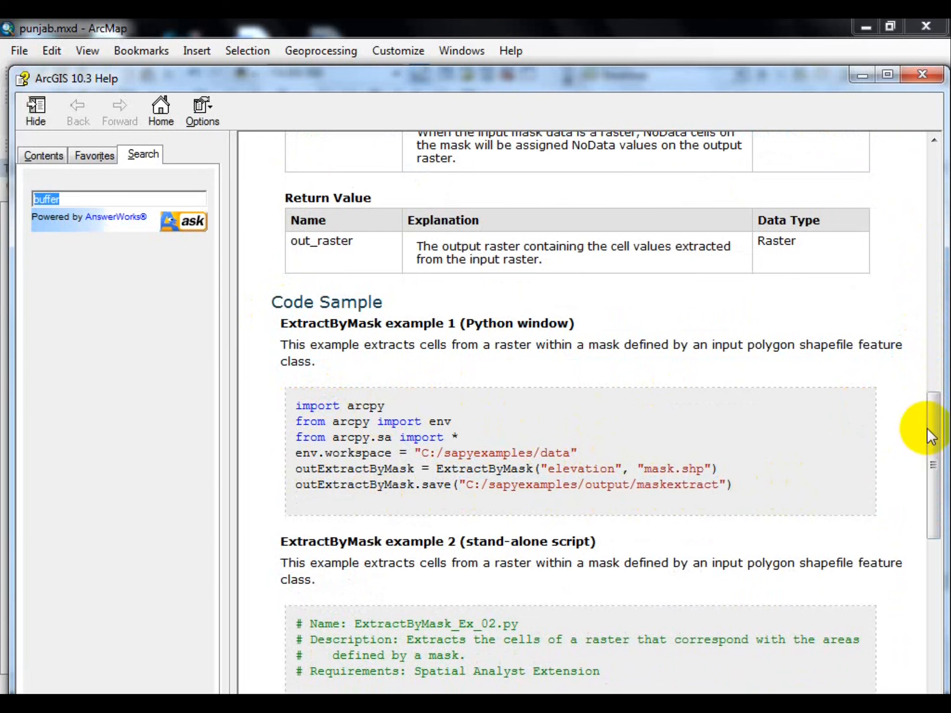
{"action": "mouse_move", "coordinate": [931, 416]}
{"action": "left_mouse_down"}
{"action": "mouse_move", "coordinate": [901, 569]}
{"action": "mouse_move", "coordinate": [904, 415]}
{"action": "mouse_move", "coordinate": [892, 545]}
{"action": "mouse_move", "coordinate": [893, 305]}
{"action": "mouse_move", "coordinate": [904, 171]}
{"action": "mouse_move", "coordinate": [919, 270]}
{"action": "mouse_move", "coordinate": [916, 421]}
{"action": "left_mouse_up"}
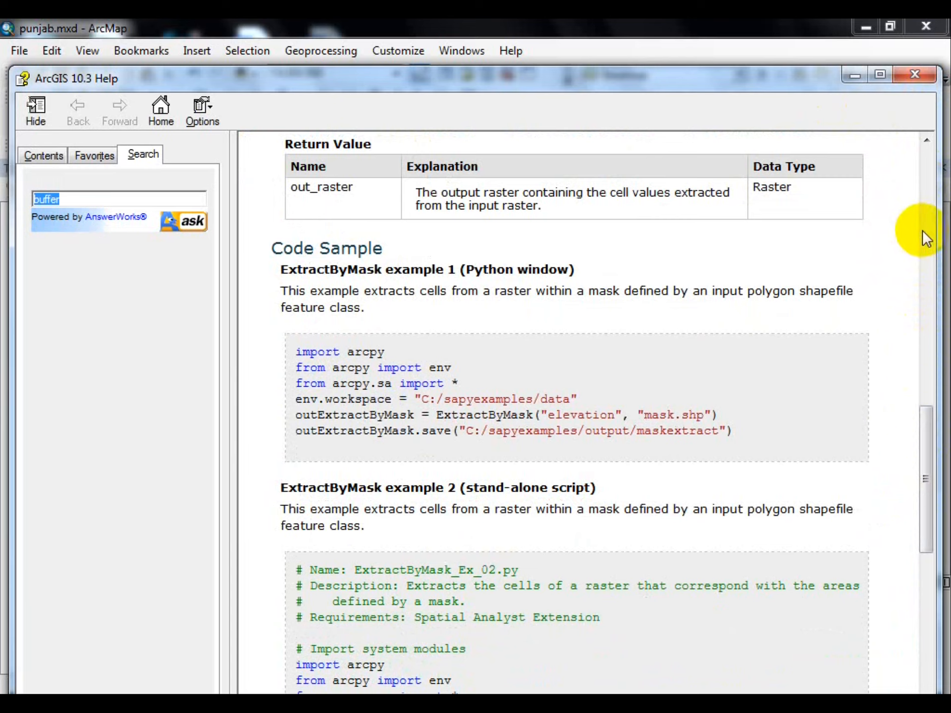
{"action": "left_click_drag", "start_coordinate": [921, 429], "coordinate": [908, 130]}
{"action": "left_click", "coordinate": [912, 76]}
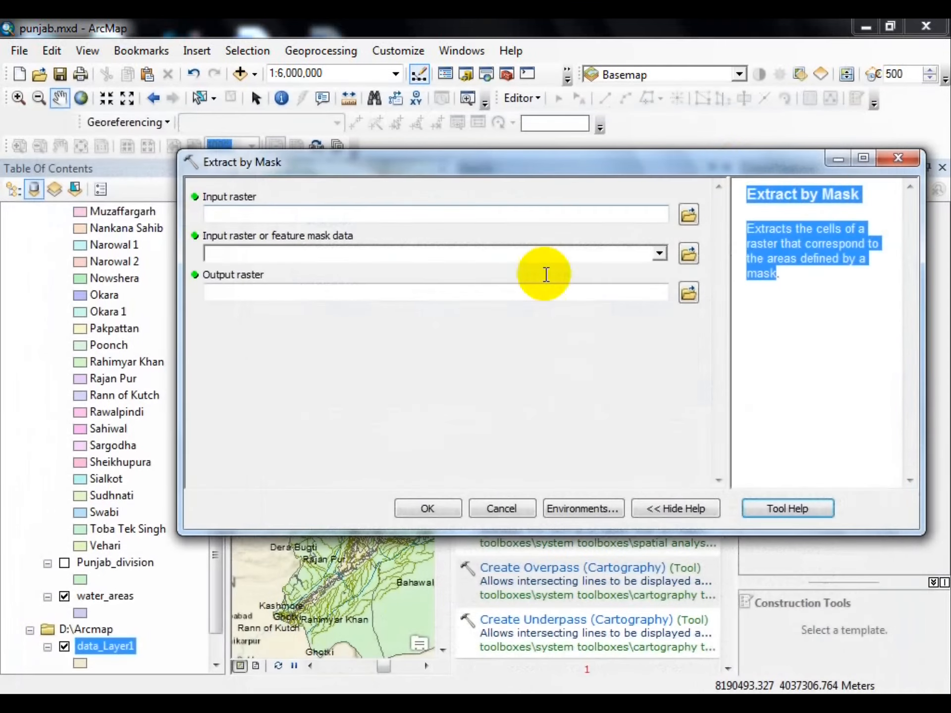
{"action": "left_click", "coordinate": [502, 510]}
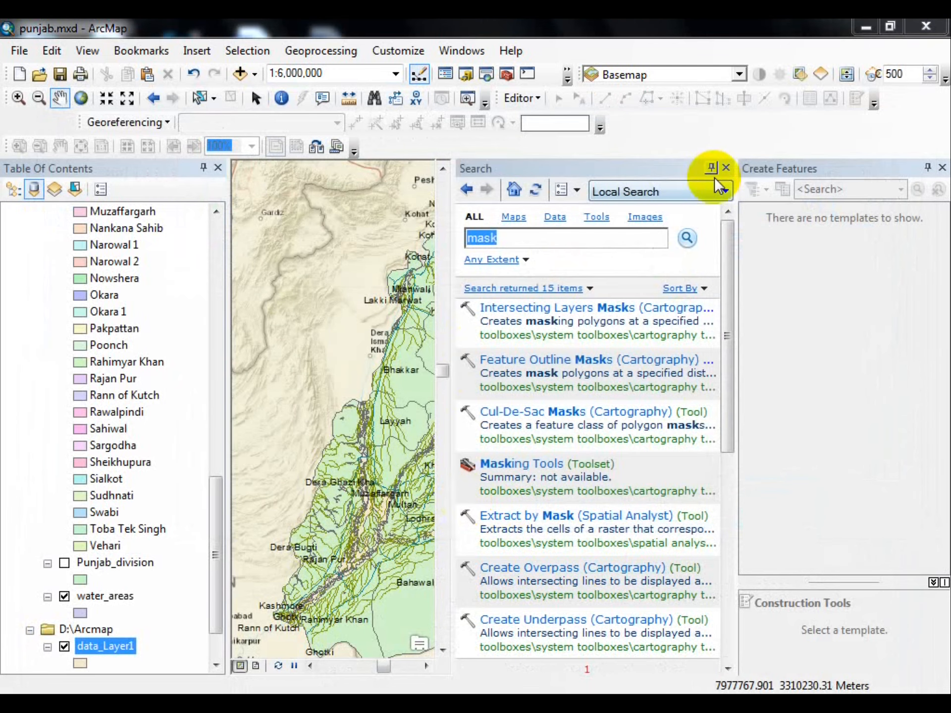
{"action": "left_click", "coordinate": [726, 168]}
- Open the attribute table of the Punjab_districts layer and look through its district records
{"action": "left_click_drag", "start_coordinate": [217, 555], "coordinate": [256, 261]}
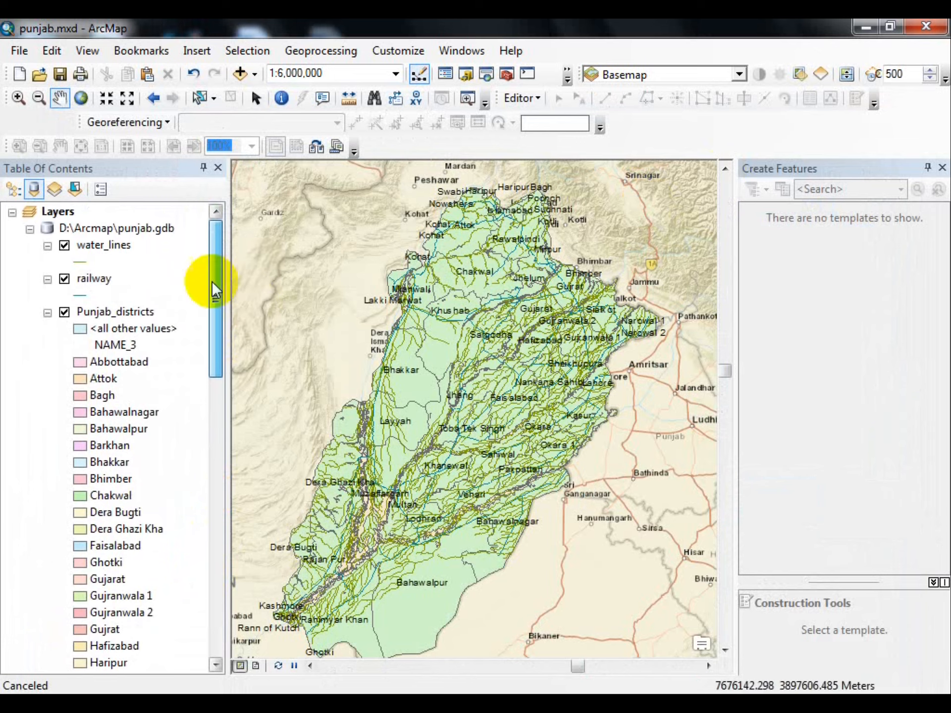
{"action": "right_click", "coordinate": [139, 312]}
{"action": "left_click", "coordinate": [178, 347]}
{"action": "scroll", "coordinate": [275, 393], "scroll_direction": "down", "scroll_amount": 6}
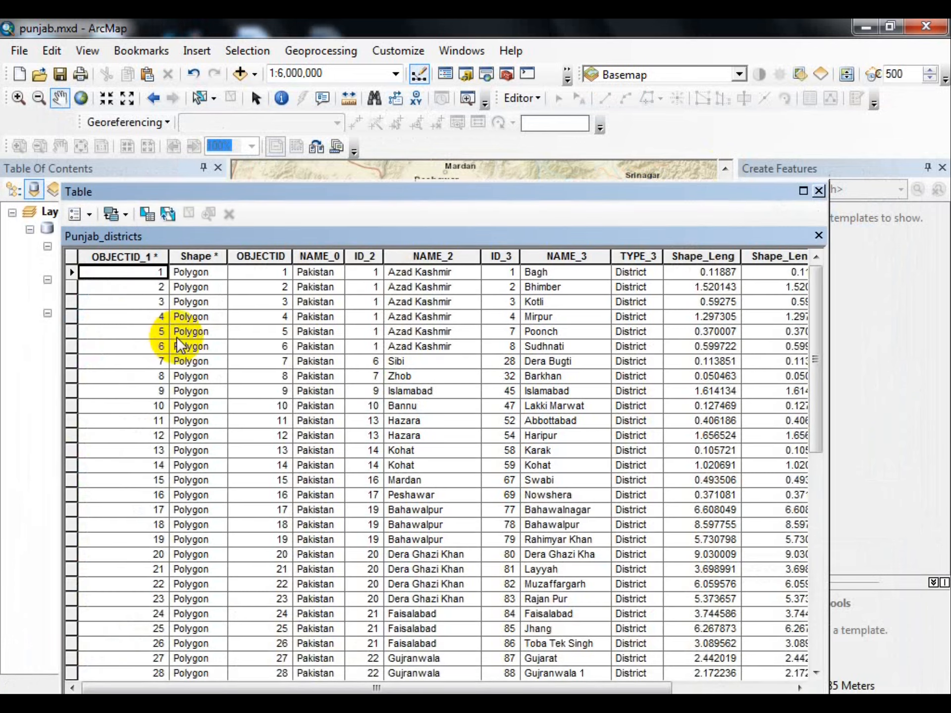
{"action": "scroll", "coordinate": [286, 378], "scroll_direction": "up", "scroll_amount": 1}
{"action": "scroll", "coordinate": [282, 382], "scroll_direction": "down", "scroll_amount": 5}
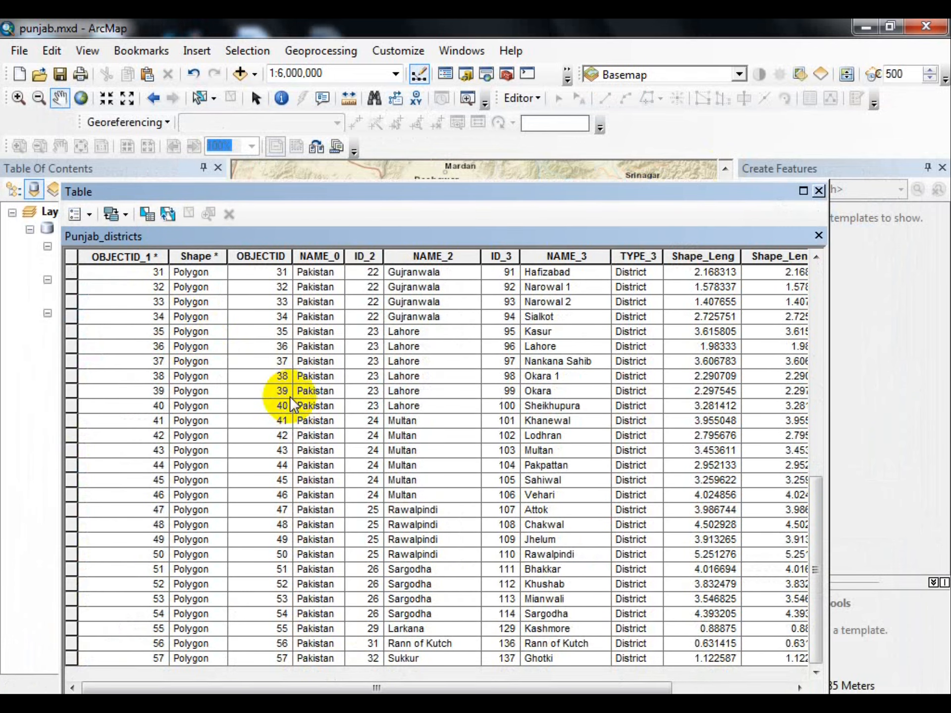
{"action": "scroll", "coordinate": [262, 386], "scroll_direction": "up", "scroll_amount": 8}
{"action": "scroll", "coordinate": [262, 384], "scroll_direction": "down", "scroll_amount": 6}
{"action": "scroll", "coordinate": [260, 382], "scroll_direction": "up", "scroll_amount": 5}
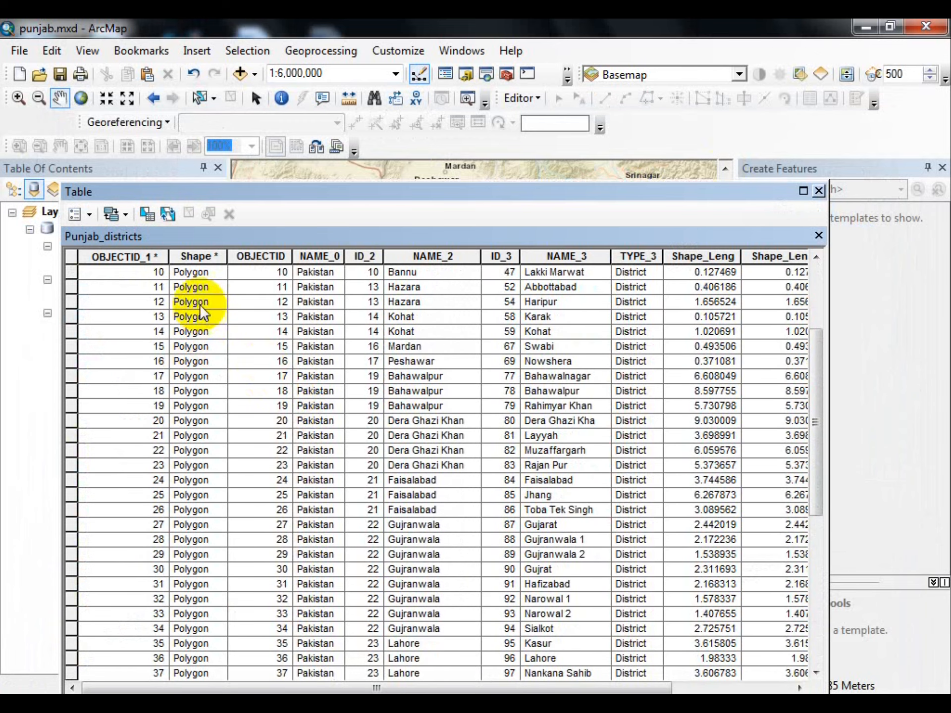
{"action": "scroll", "coordinate": [198, 317], "scroll_direction": "down", "scroll_amount": 4}
{"action": "scroll", "coordinate": [144, 329], "scroll_direction": "up", "scroll_amount": 3}
- Select the district by attributes in the Punjab_districts table with NAME_3 = 'Rahimyar Khan' as a new selection, and close the table
{"action": "left_click", "coordinate": [151, 214]}
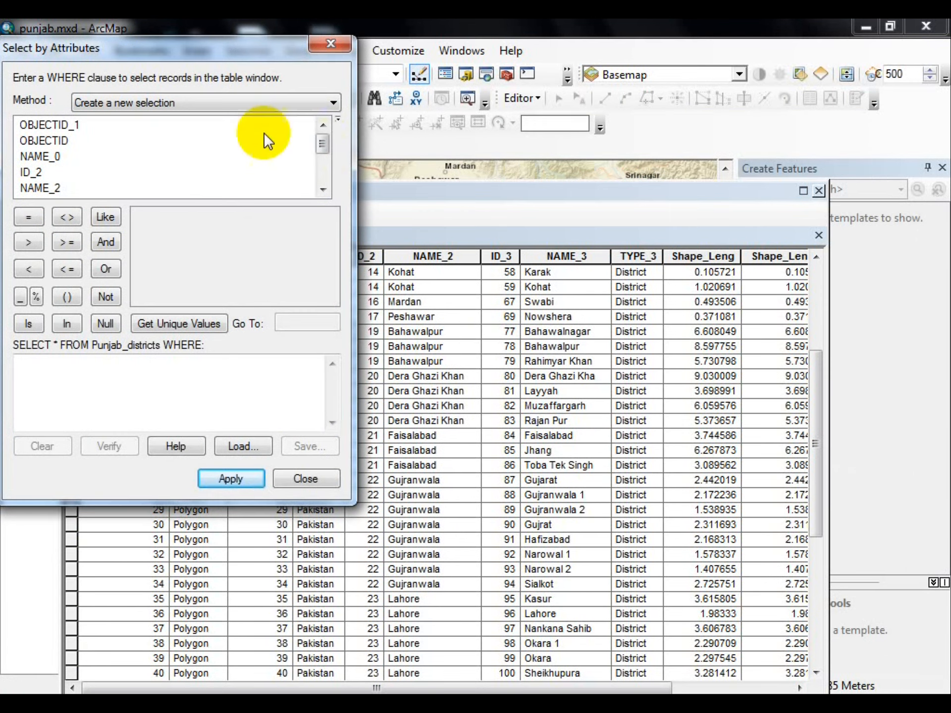
{"action": "left_click_drag", "start_coordinate": [323, 144], "coordinate": [323, 171]}
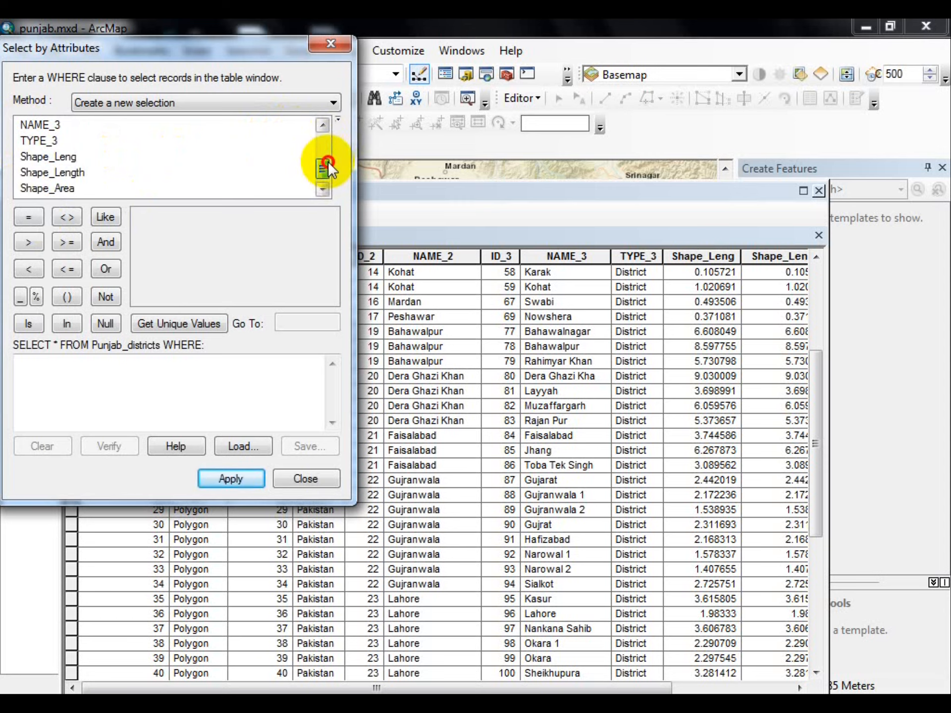
{"action": "double_click", "coordinate": [31, 124]}
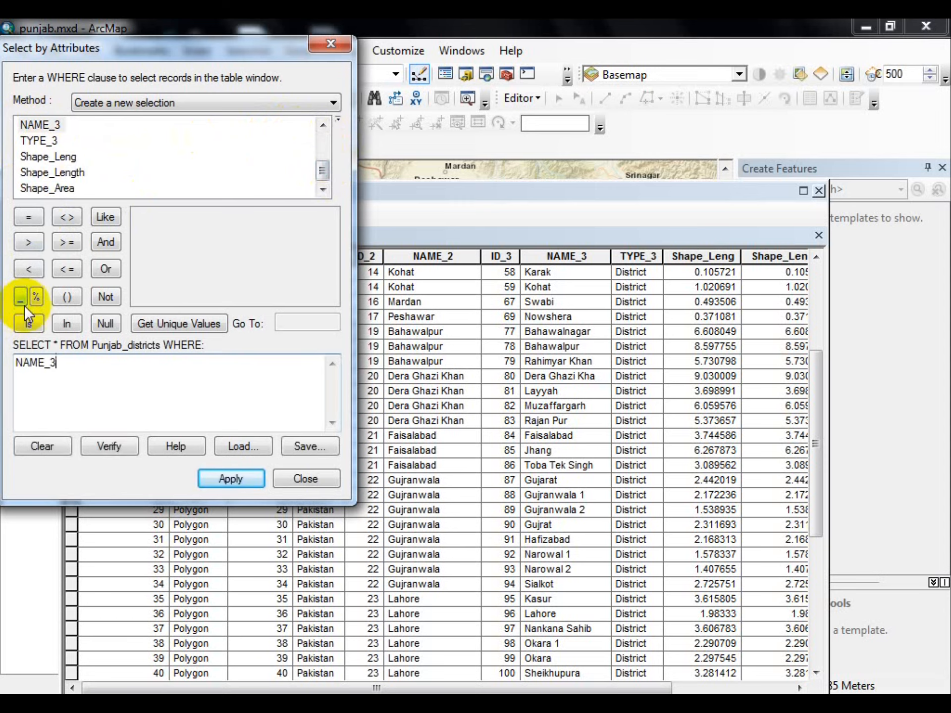
{"action": "left_click", "coordinate": [28, 217]}
{"action": "left_click", "coordinate": [149, 324]}
{"action": "left_click_drag", "start_coordinate": [333, 229], "coordinate": [332, 271]}
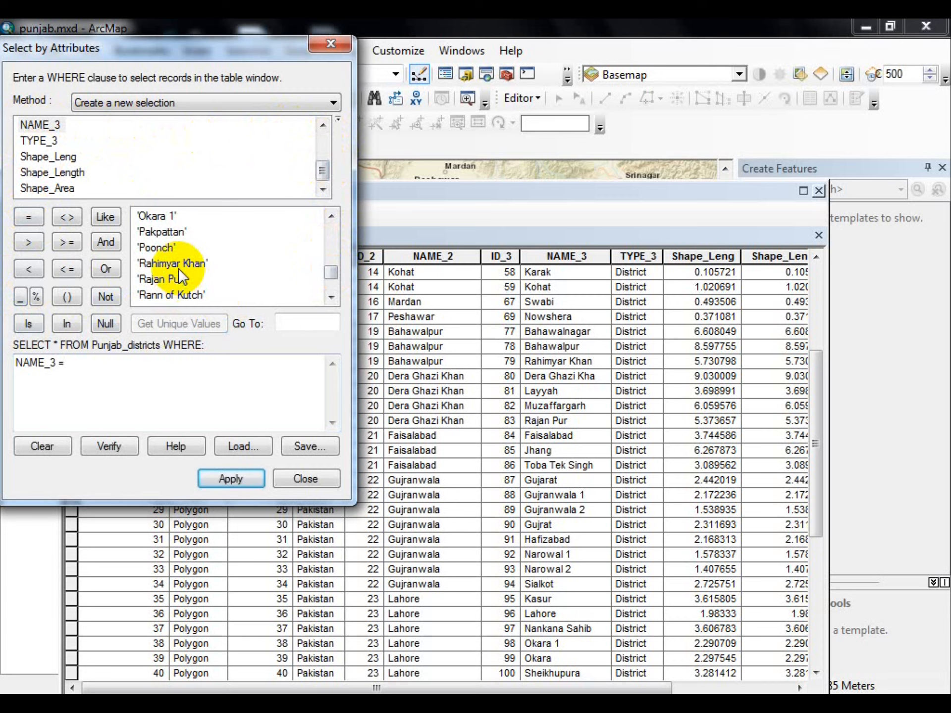
{"action": "double_click", "coordinate": [181, 265]}
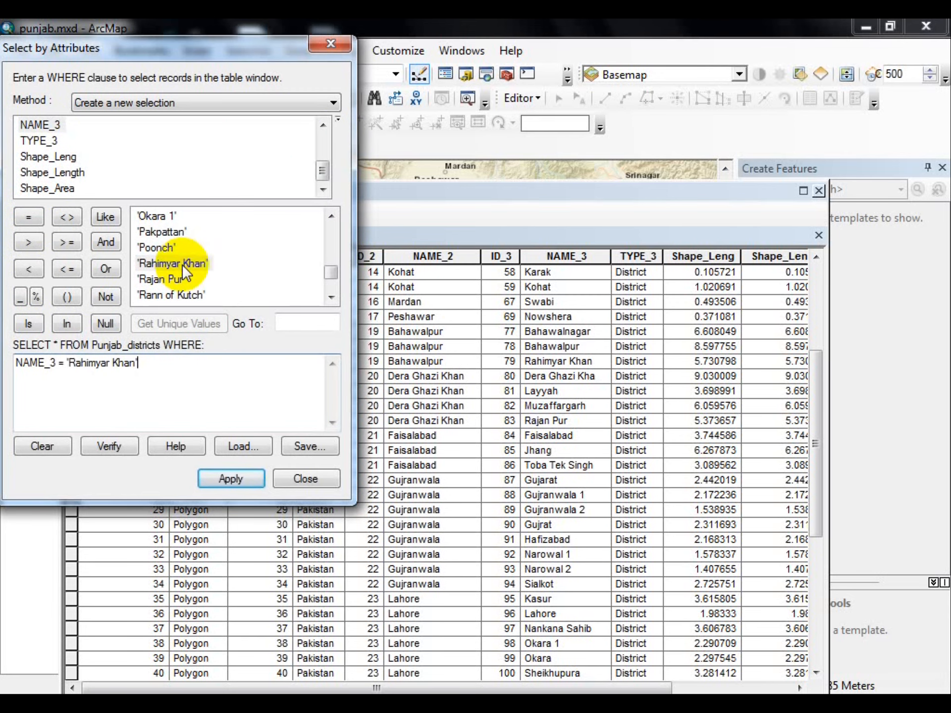
{"action": "left_click", "coordinate": [210, 480]}
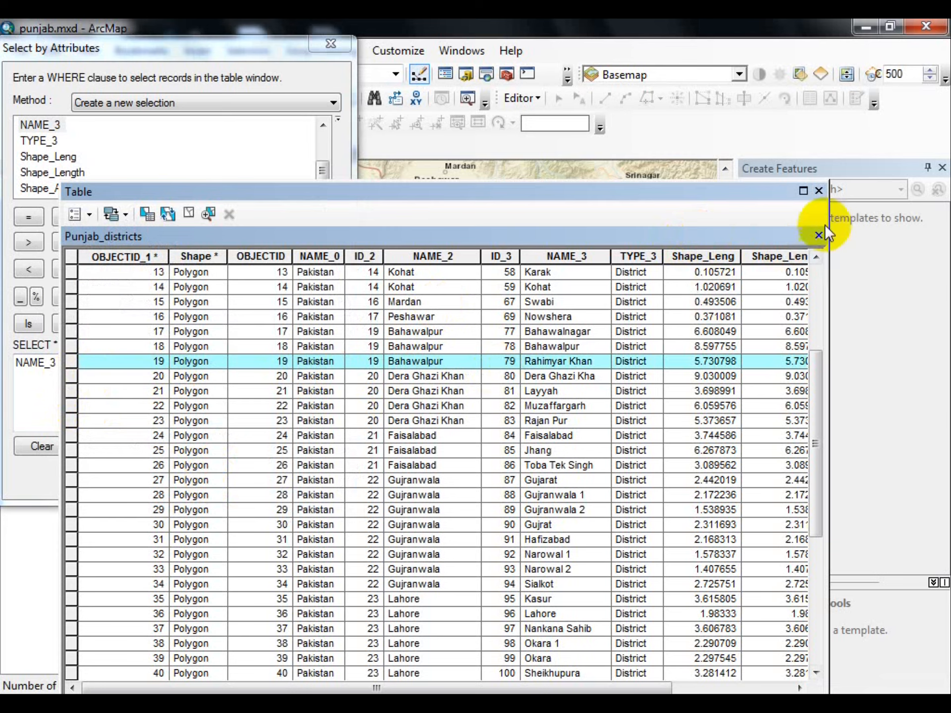
{"action": "left_click", "coordinate": [817, 192]}
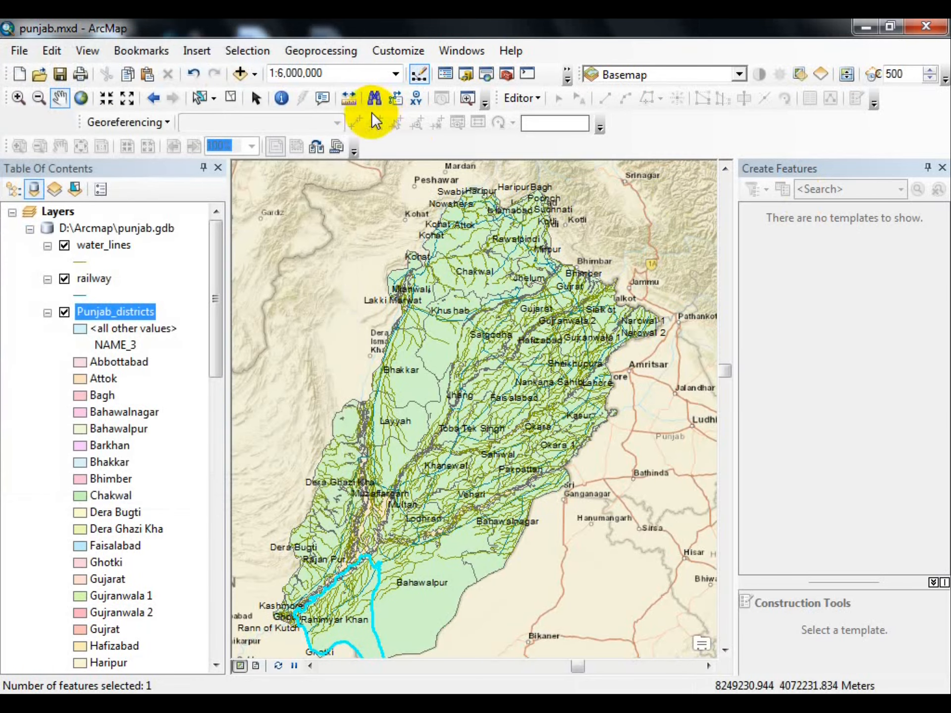
{"action": "left_click_drag", "start_coordinate": [375, 590], "coordinate": [446, 446]}
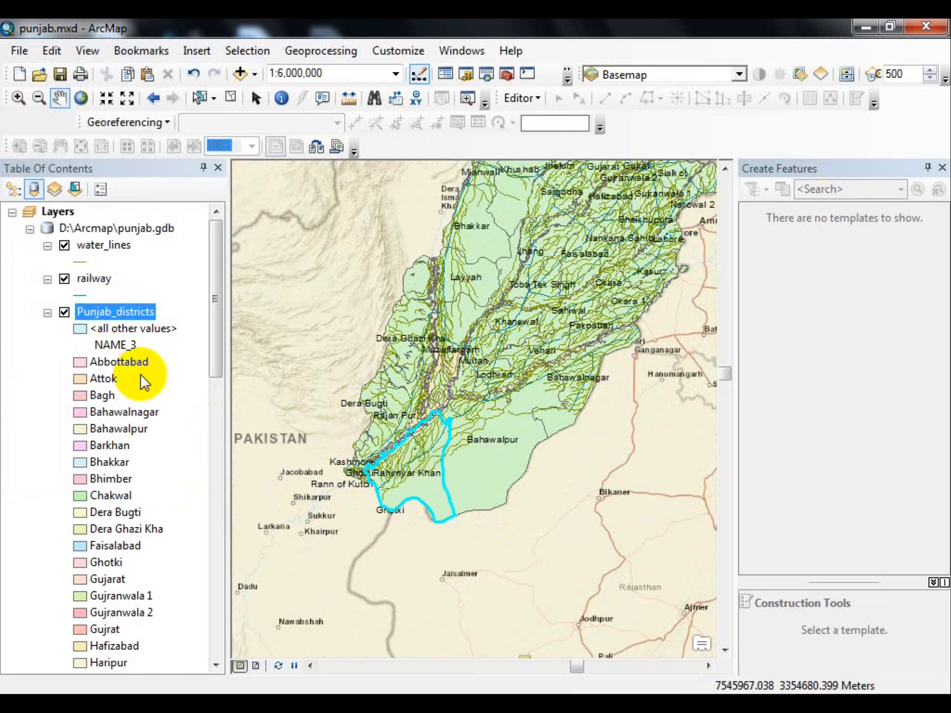
- Export the selected Punjab_districts feature as a shapefile named rahimyarkhan in the Arcmap folder, and add it to the map as a layer
{"action": "right_click", "coordinate": [122, 311]}
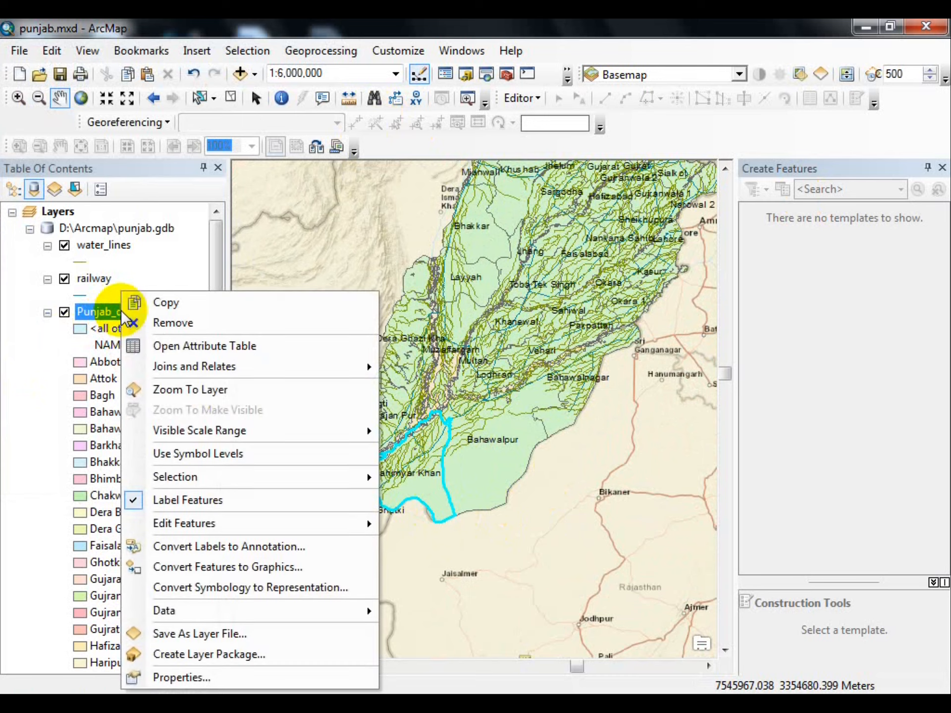
{"action": "mouse_move", "coordinate": [203, 616]}
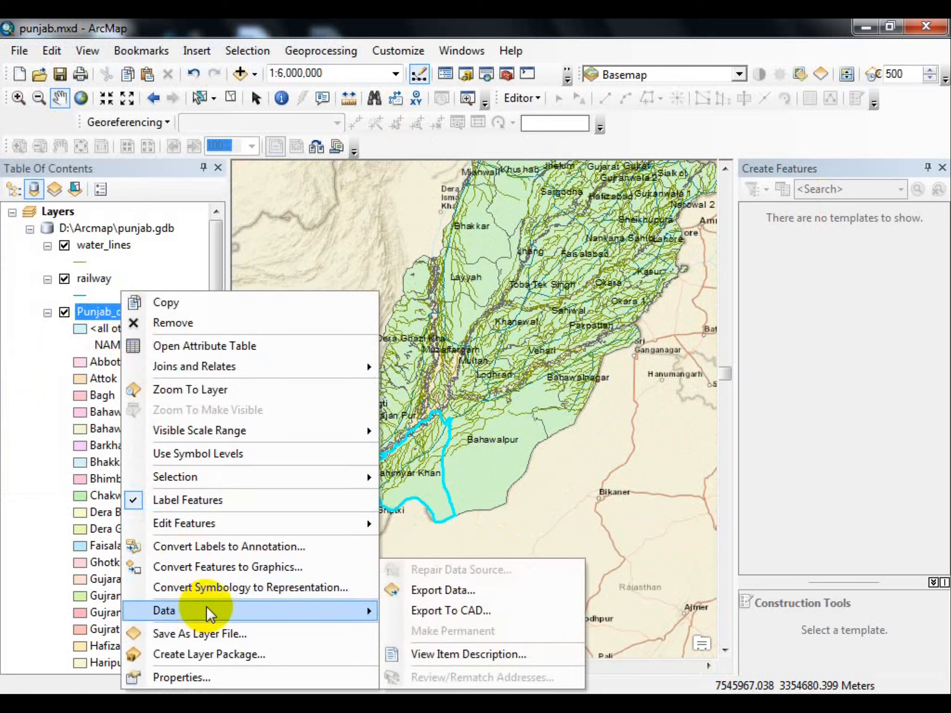
{"action": "left_click", "coordinate": [437, 590]}
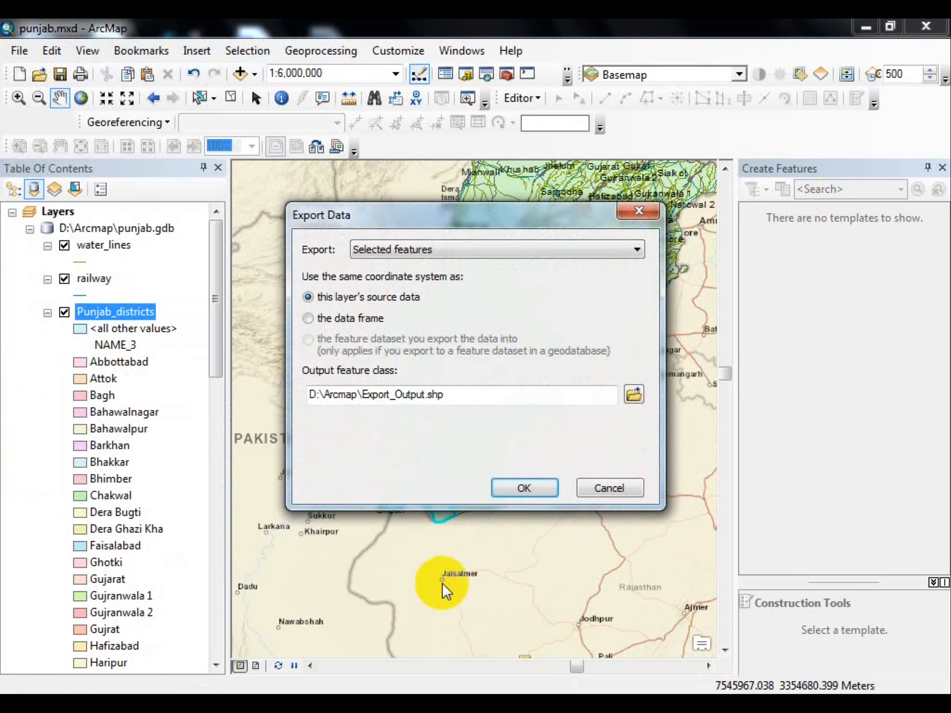
{"action": "left_click", "coordinate": [634, 394]}
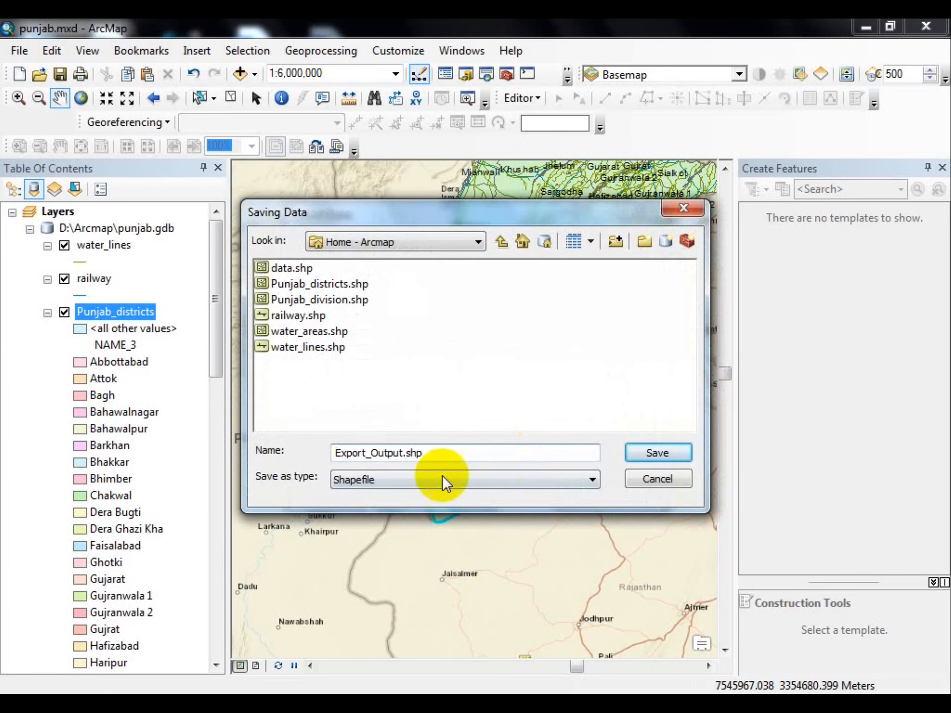
{"action": "left_click_drag", "start_coordinate": [445, 452], "coordinate": [4, 444]}
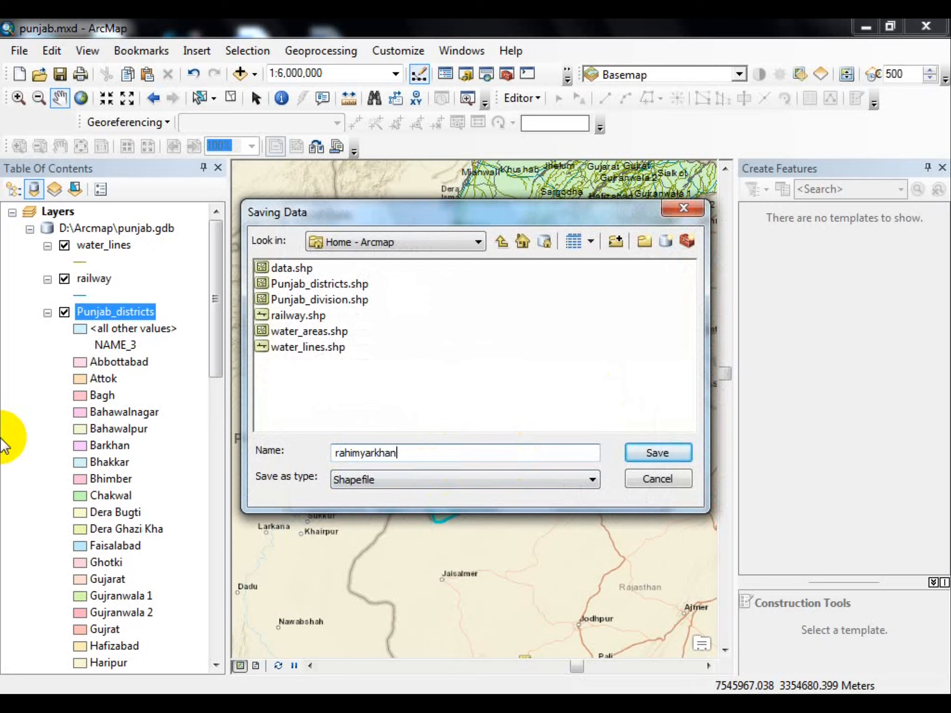
{"action": "left_click", "coordinate": [655, 453]}
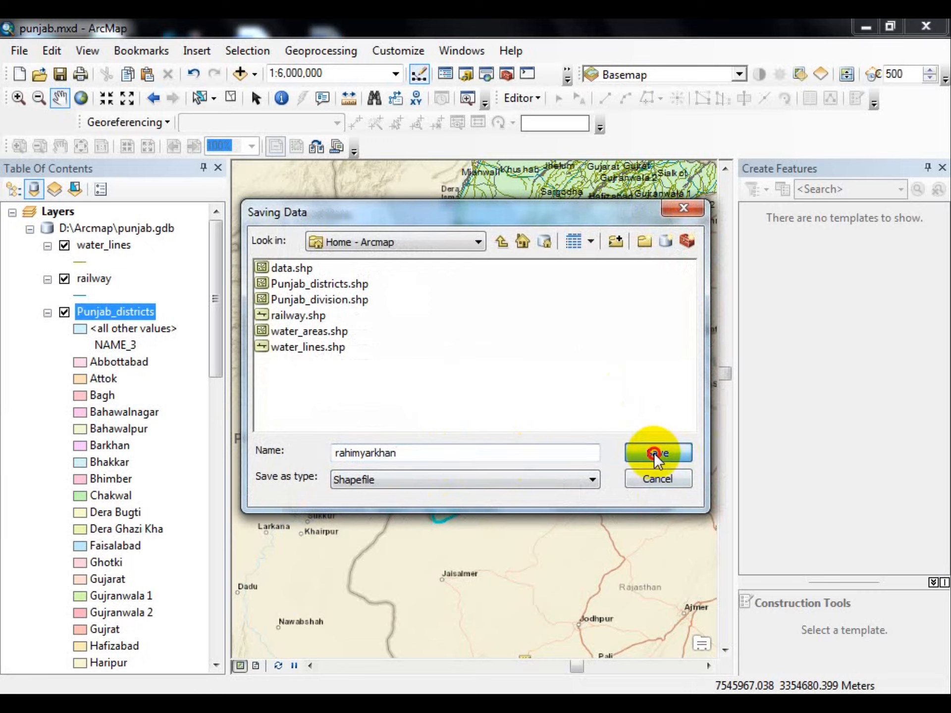
{"action": "left_click", "coordinate": [520, 485]}
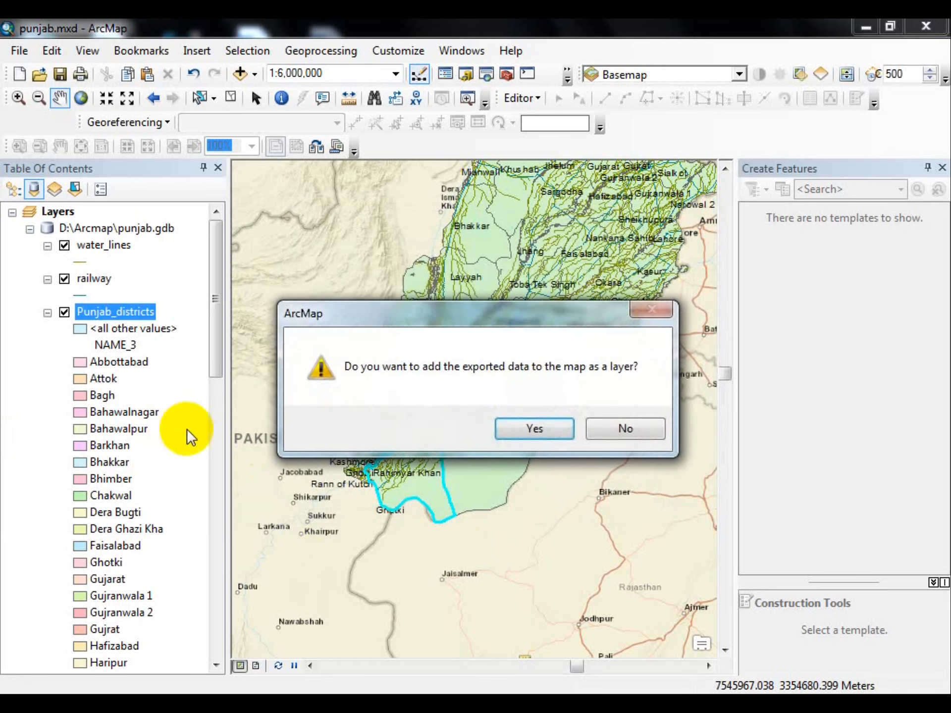
{"action": "left_click", "coordinate": [509, 430]}
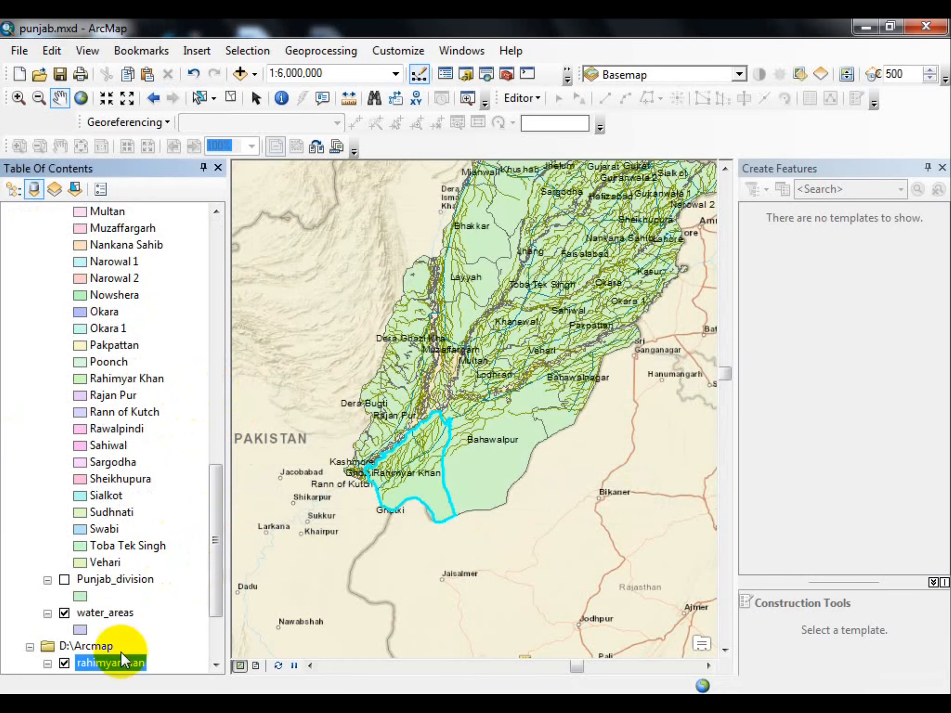
- Check the record in the attribute table of the rahimyarkhan layer, and close the table
{"action": "right_click", "coordinate": [119, 663]}
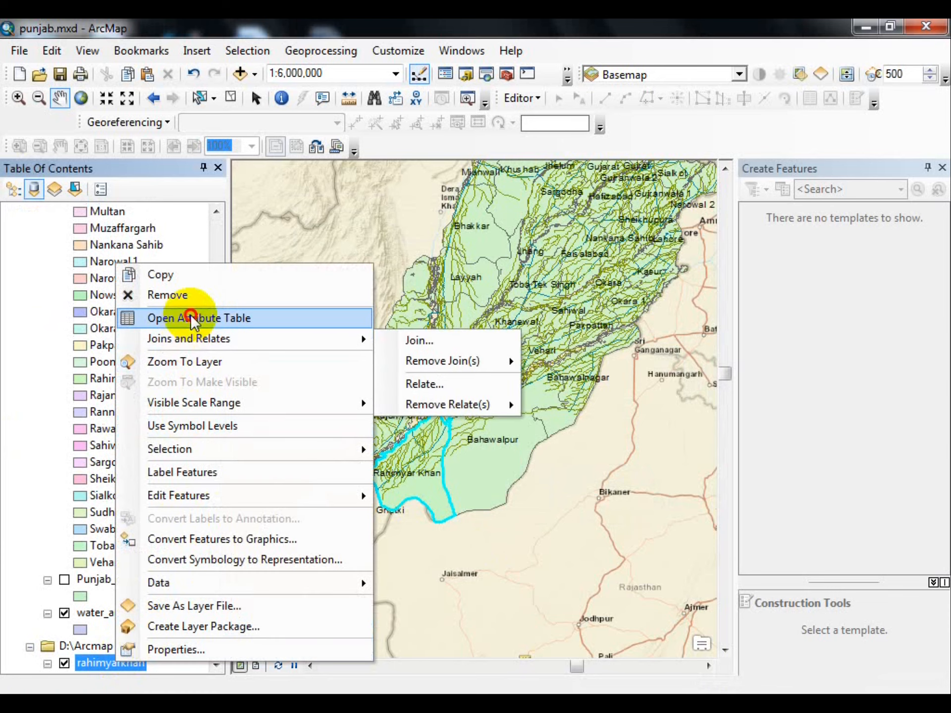
{"action": "left_click", "coordinate": [196, 319]}
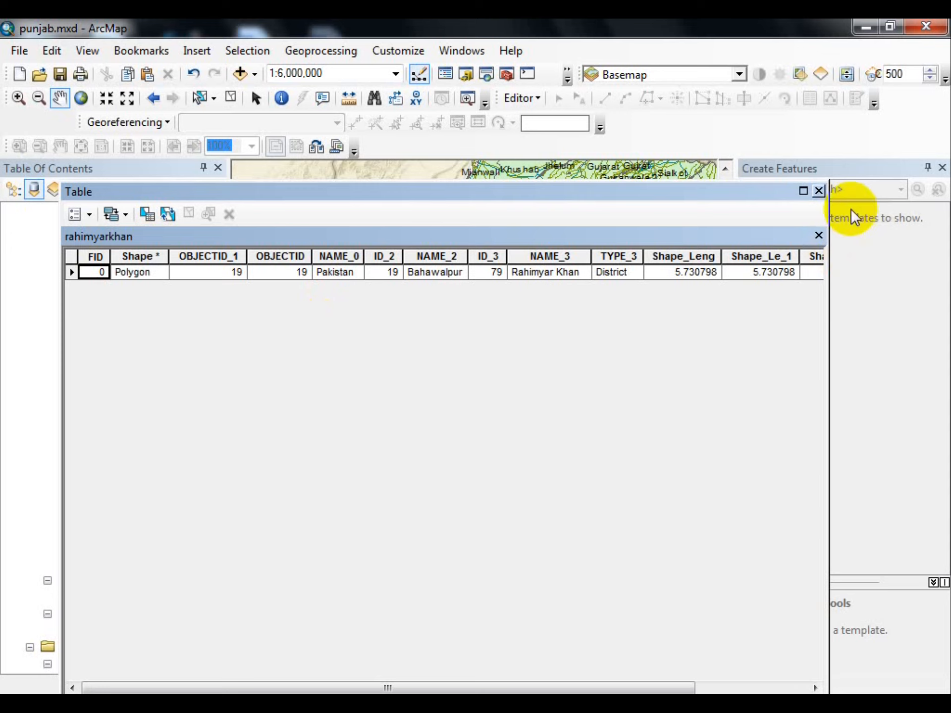
{"action": "left_click", "coordinate": [818, 191]}
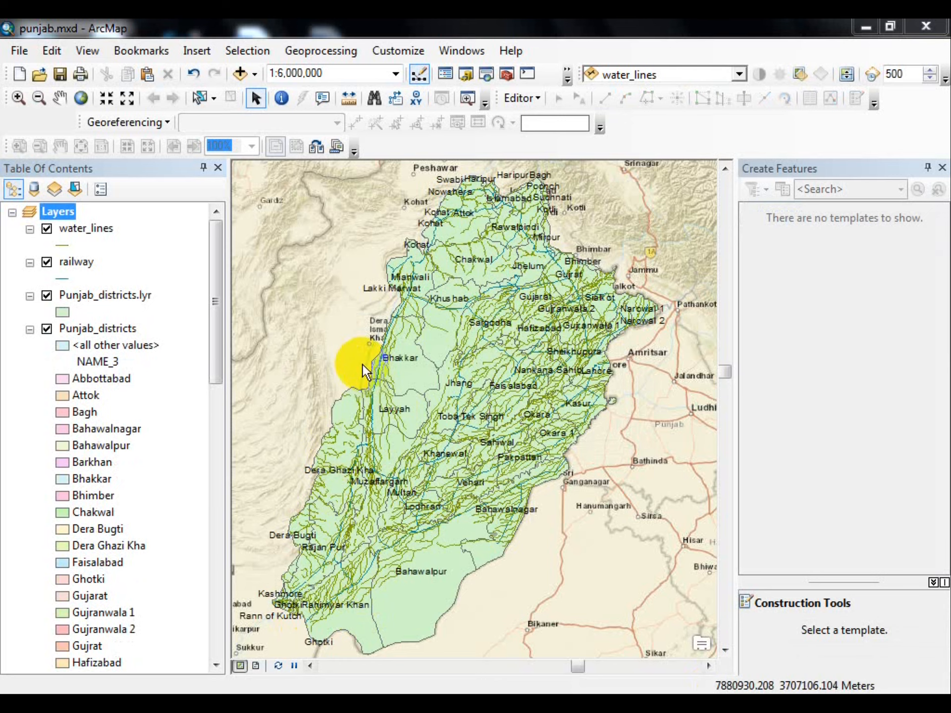
- Display the Select By Location dialog to view its target and source layer settings, and close it
{"action": "left_click", "coordinate": [251, 51]}
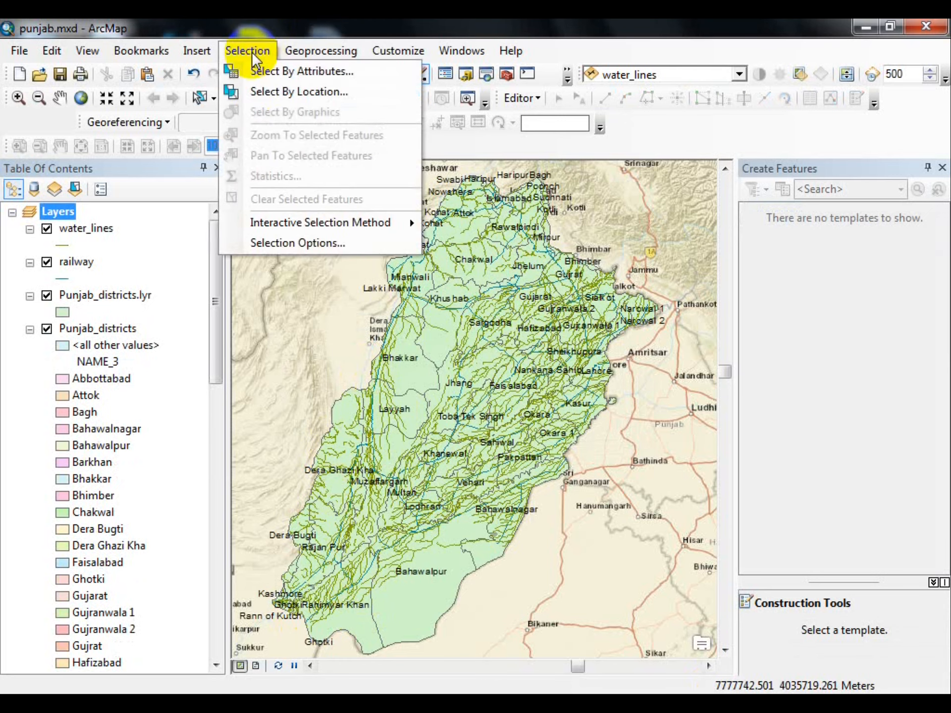
{"action": "left_click", "coordinate": [253, 91]}
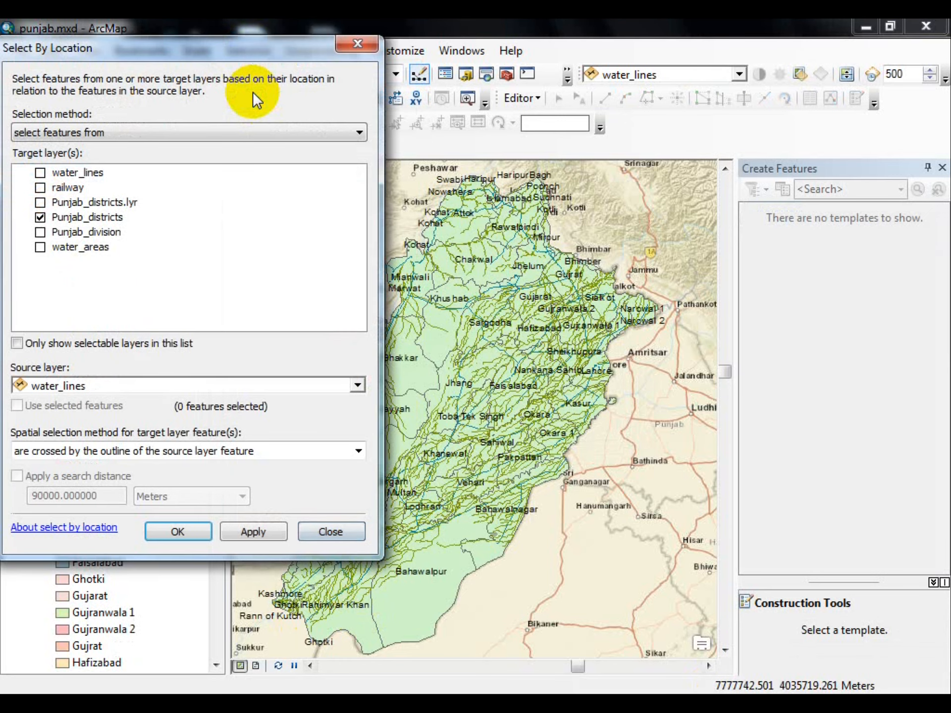
{"action": "left_click", "coordinate": [357, 43]}
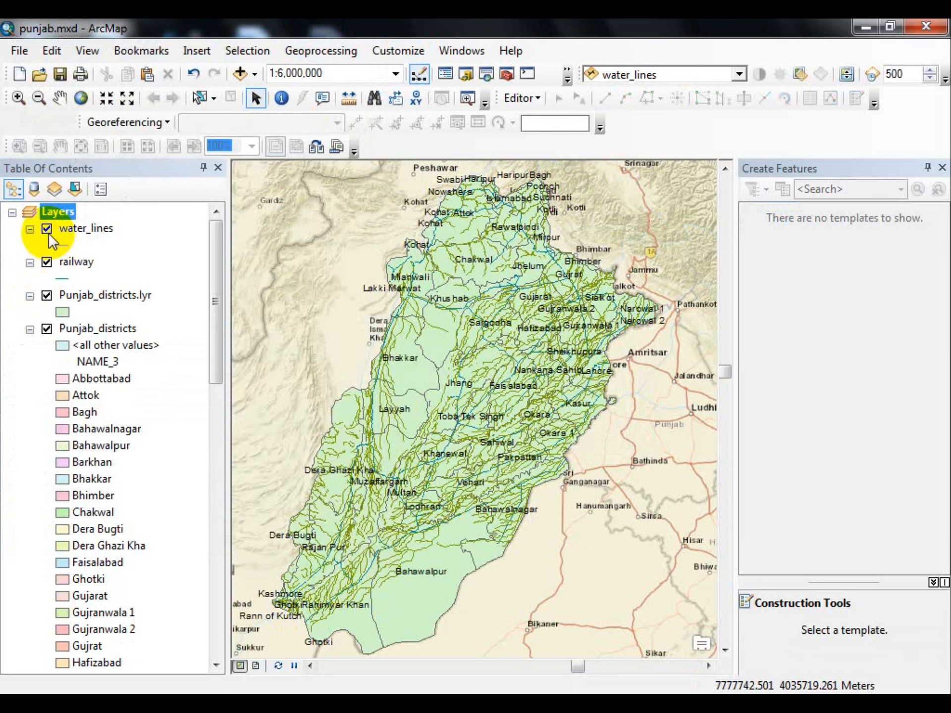
- Hide the water_lines and railway layers, and add Motorway.shp from the Arcmap folder above all other layers
{"action": "left_click", "coordinate": [47, 229]}
{"action": "left_click", "coordinate": [46, 262]}
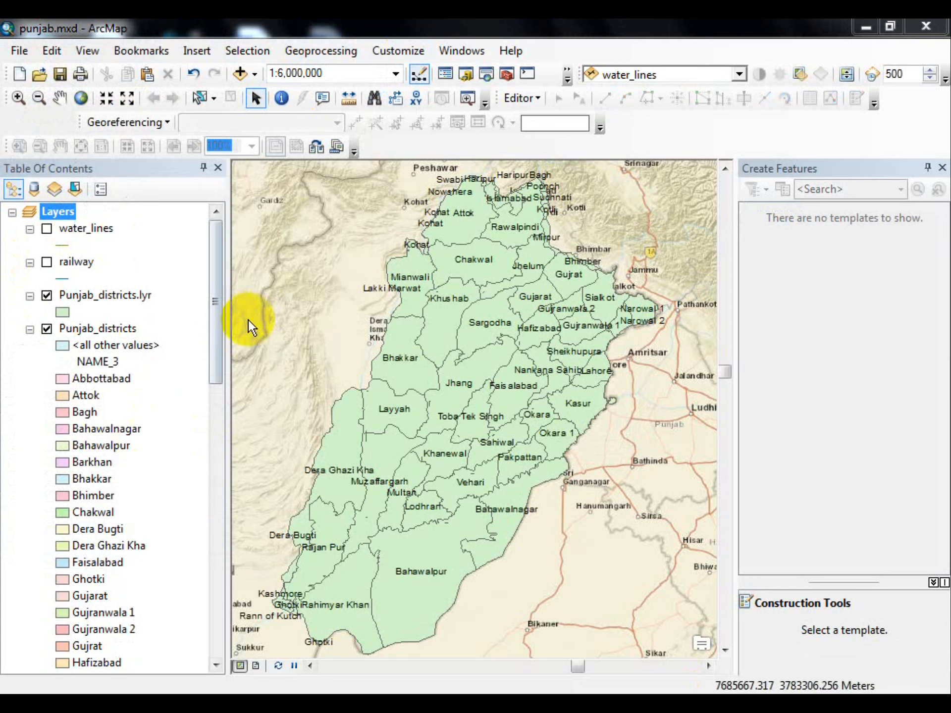
{"action": "left_click", "coordinate": [465, 74]}
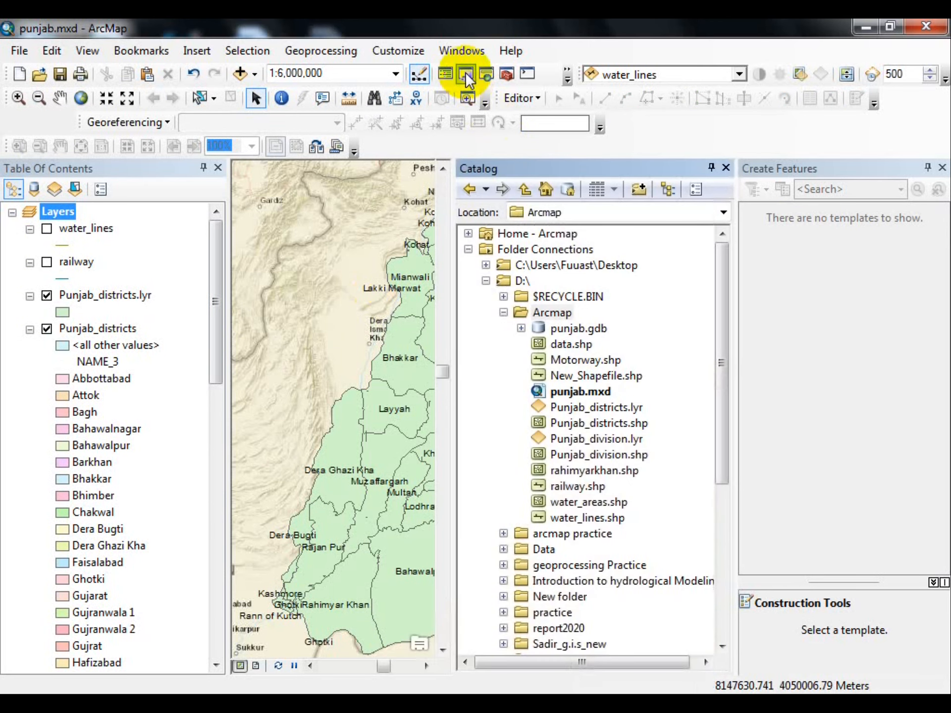
{"action": "left_click", "coordinate": [571, 358]}
{"action": "left_click_drag", "start_coordinate": [572, 358], "coordinate": [112, 217]}
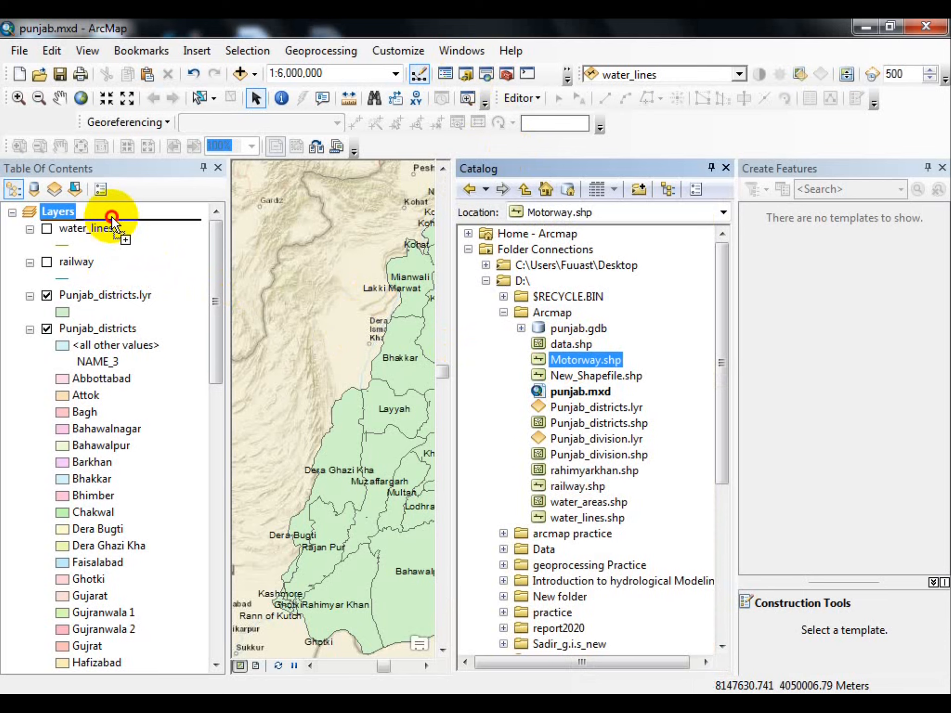
{"action": "left_click_drag", "start_coordinate": [112, 218], "coordinate": [113, 216]}
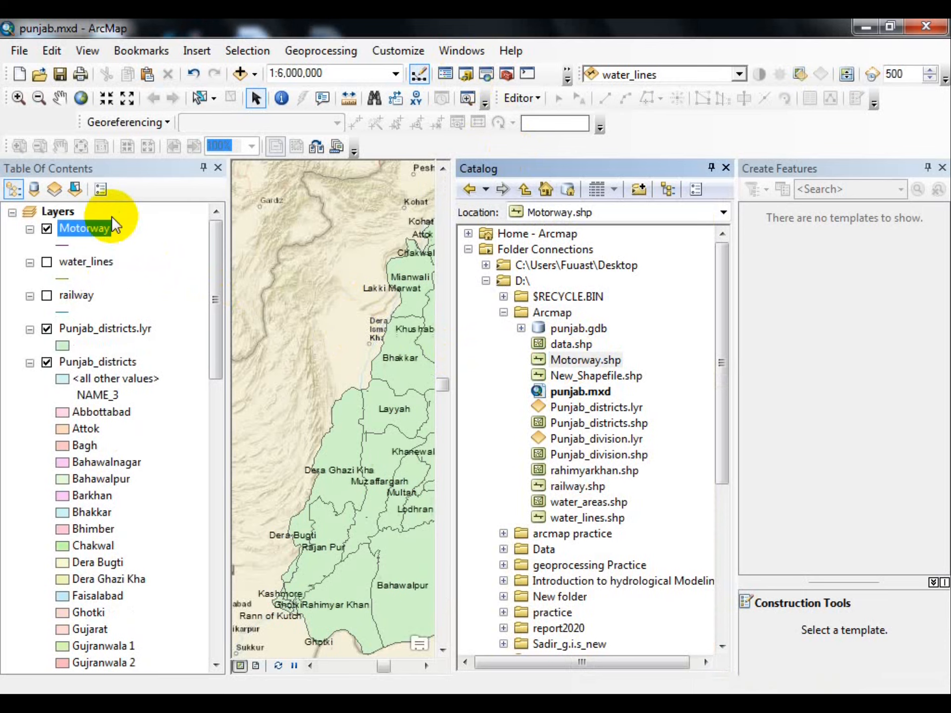
{"action": "left_click", "coordinate": [726, 168]}
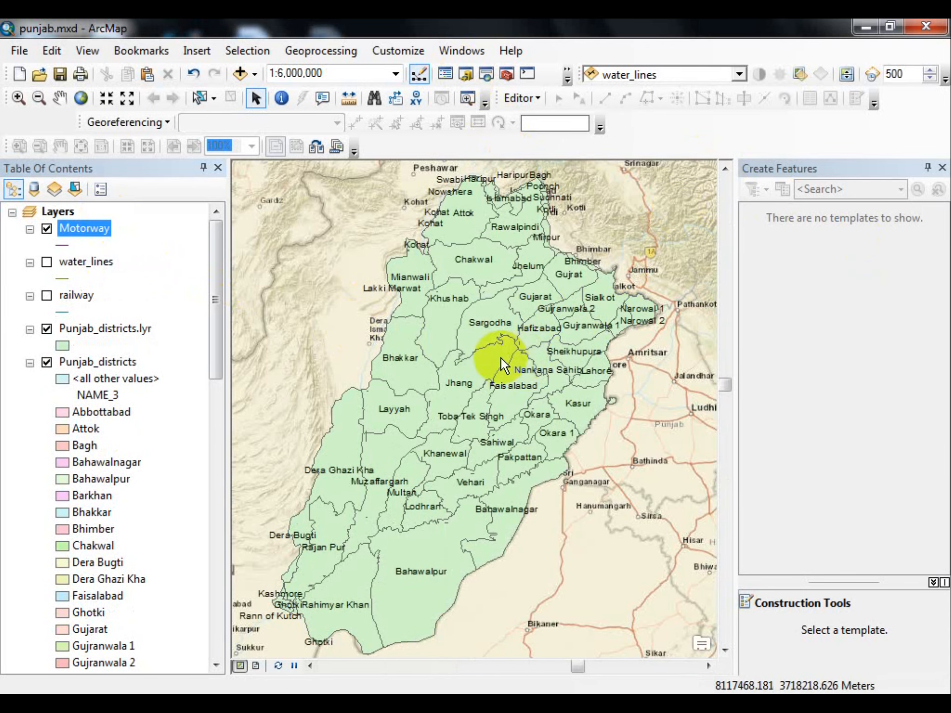
- Start an edit session despite the spatial reference warnings, with the Motorway template and the Line construction tool active
{"action": "left_click", "coordinate": [518, 99]}
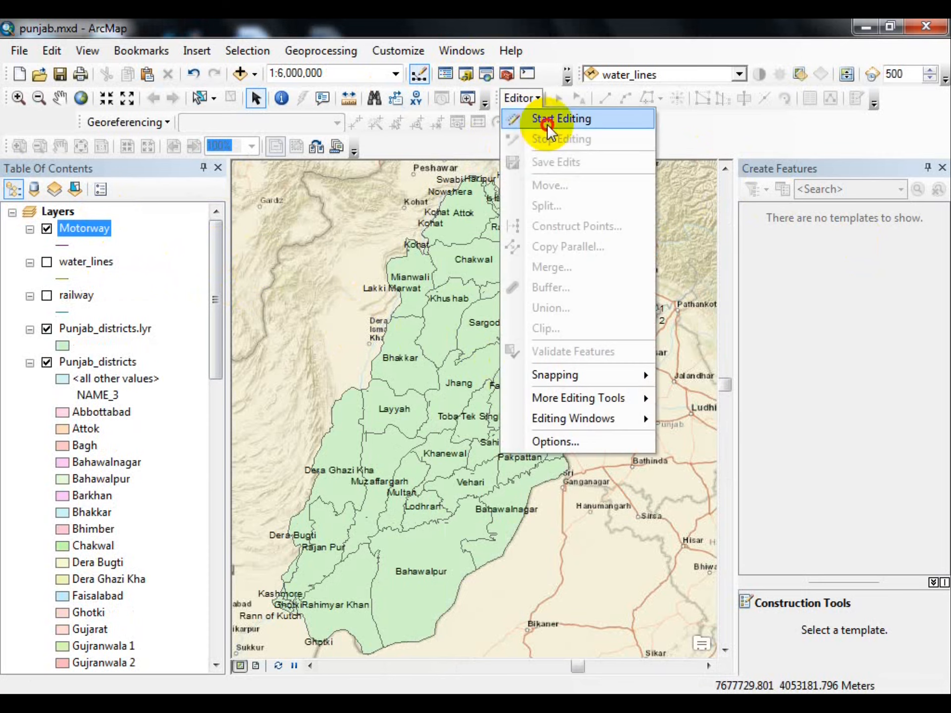
{"action": "left_click", "coordinate": [547, 124]}
{"action": "left_click", "coordinate": [555, 553]}
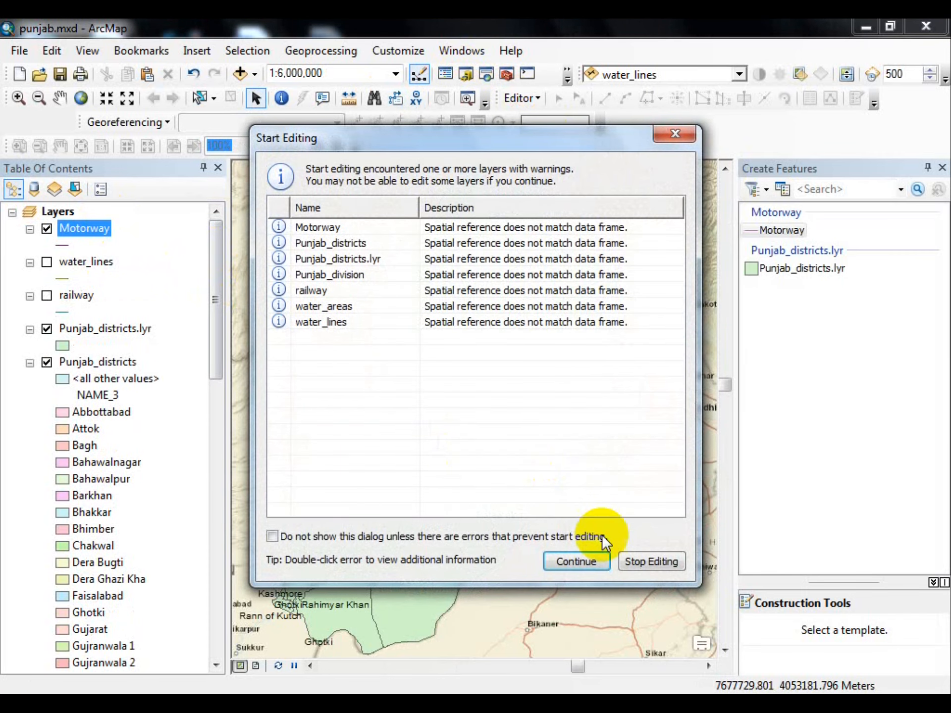
{"action": "left_click", "coordinate": [575, 561]}
{"action": "left_click", "coordinate": [792, 229]}
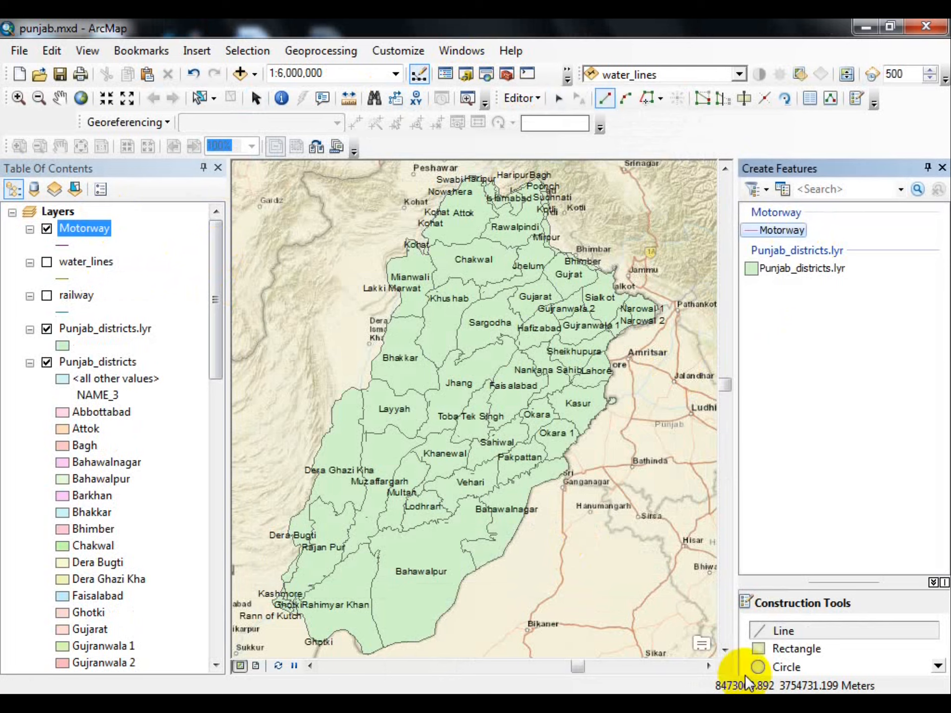
{"action": "left_click", "coordinate": [783, 631]}
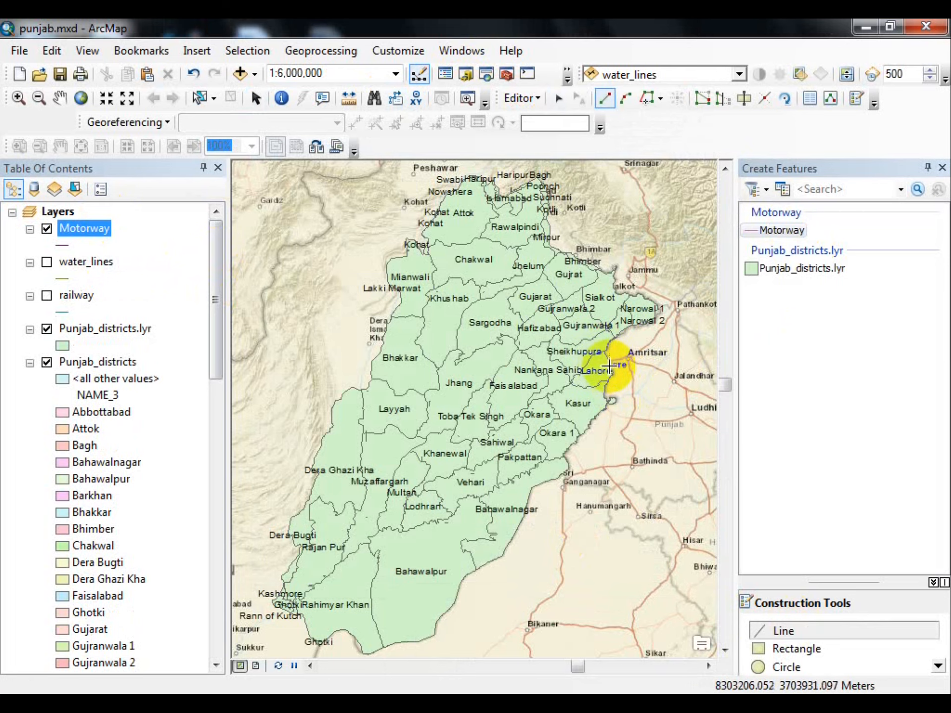
- Digitize a Motorway line about 706 km long from Lahore through Kasur, Pakpattan and Bahawalpur to Ghotki
{"action": "left_click", "coordinate": [610, 366]}
{"action": "left_click", "coordinate": [594, 384]}
{"action": "left_click", "coordinate": [575, 397]}
{"action": "left_click", "coordinate": [556, 416]}
{"action": "left_click", "coordinate": [538, 441]}
{"action": "left_click", "coordinate": [522, 462]}
{"action": "left_click", "coordinate": [505, 475]}
{"action": "left_click", "coordinate": [487, 493]}
{"action": "left_click", "coordinate": [472, 507]}
{"action": "left_click", "coordinate": [459, 521]}
{"action": "left_click", "coordinate": [440, 535]}
{"action": "left_click", "coordinate": [409, 561]}
{"action": "left_click", "coordinate": [382, 588]}
{"action": "left_click", "coordinate": [364, 604]}
{"action": "left_click", "coordinate": [337, 614]}
{"action": "left_click", "coordinate": [316, 635]}
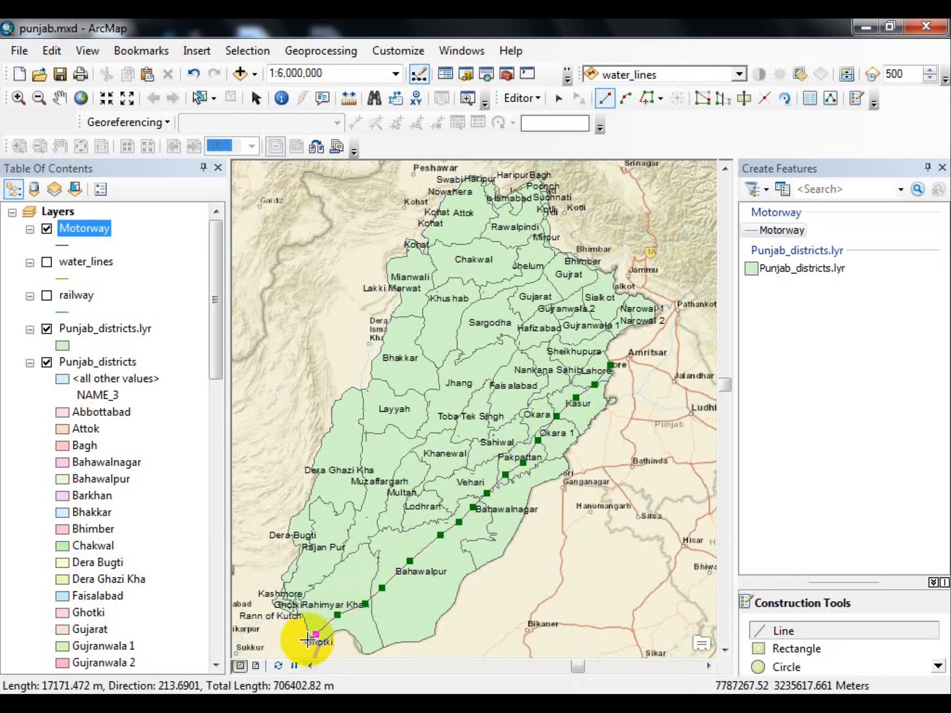
{"action": "double_click", "coordinate": [314, 636]}
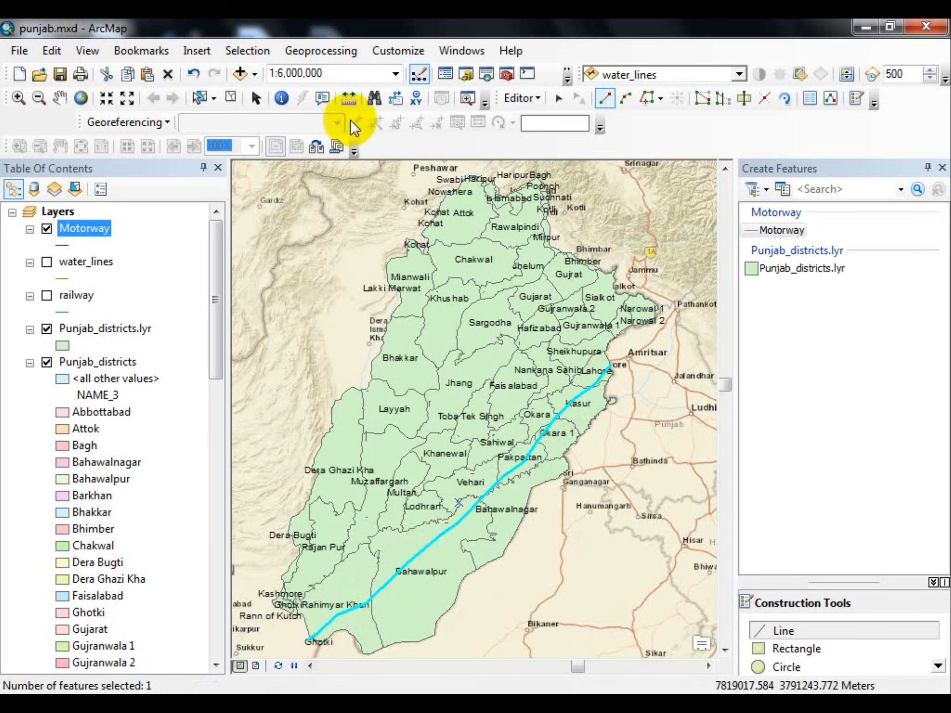
- Stop the edit session and save the Motorway edits
{"action": "left_click", "coordinate": [510, 97]}
{"action": "left_click", "coordinate": [535, 141]}
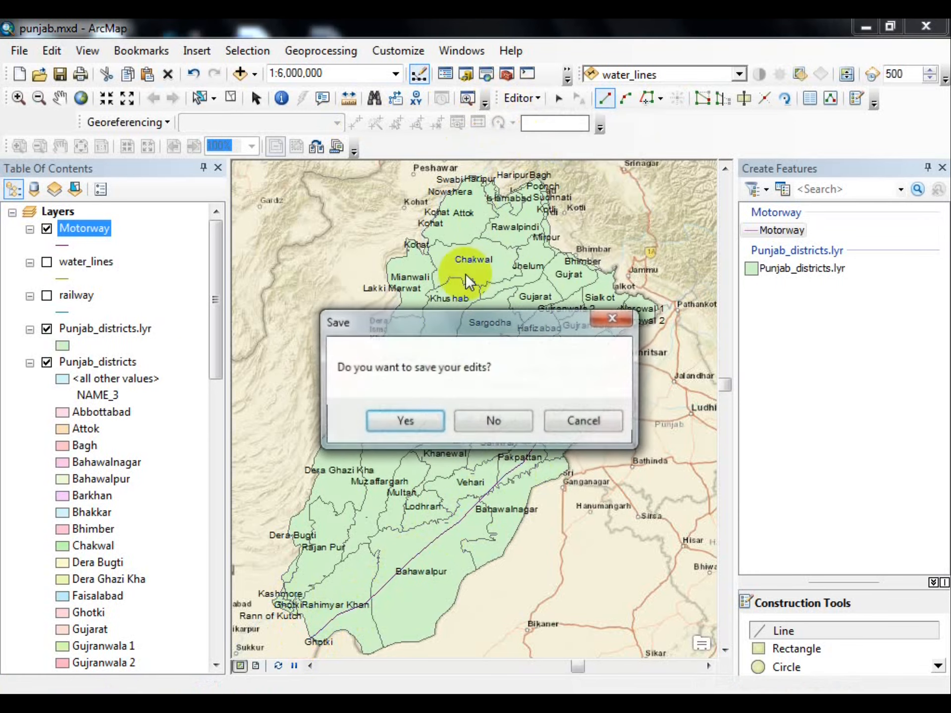
{"action": "left_click", "coordinate": [418, 419]}
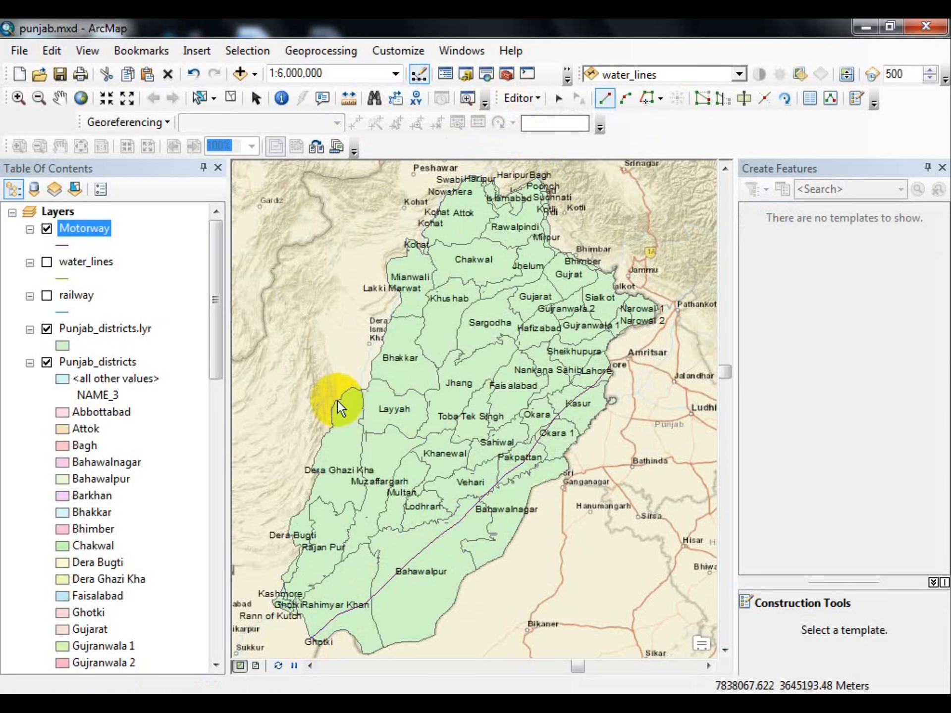
- Select by location the Punjab_districts features that are crossed by the outline of the Motorway source layer, and hide the Punjab_districts.lyr layer
{"action": "left_click", "coordinate": [248, 50]}
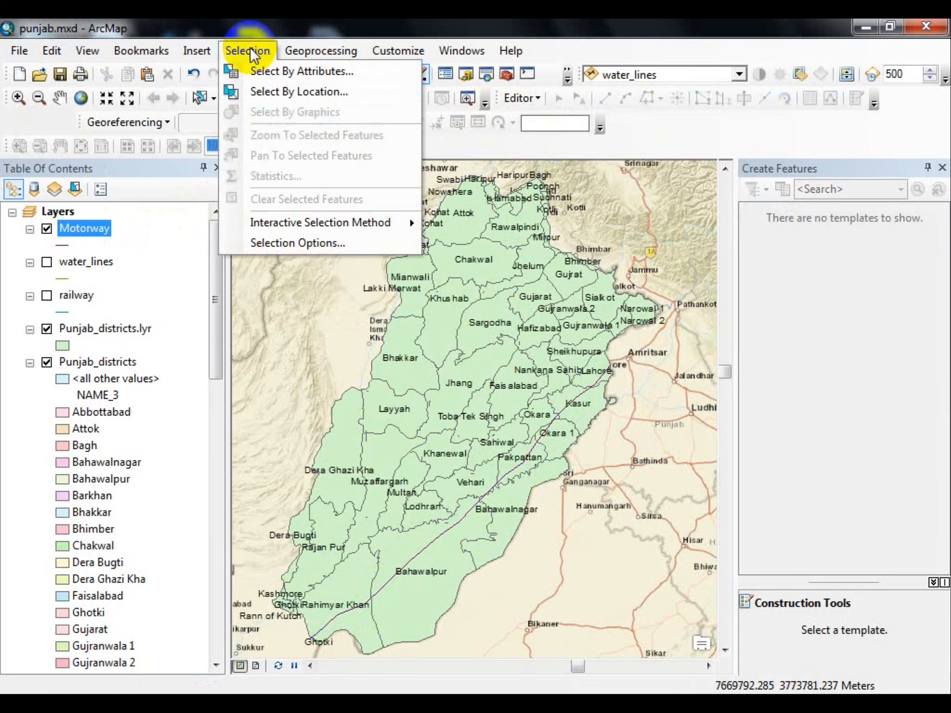
{"action": "left_click", "coordinate": [253, 89]}
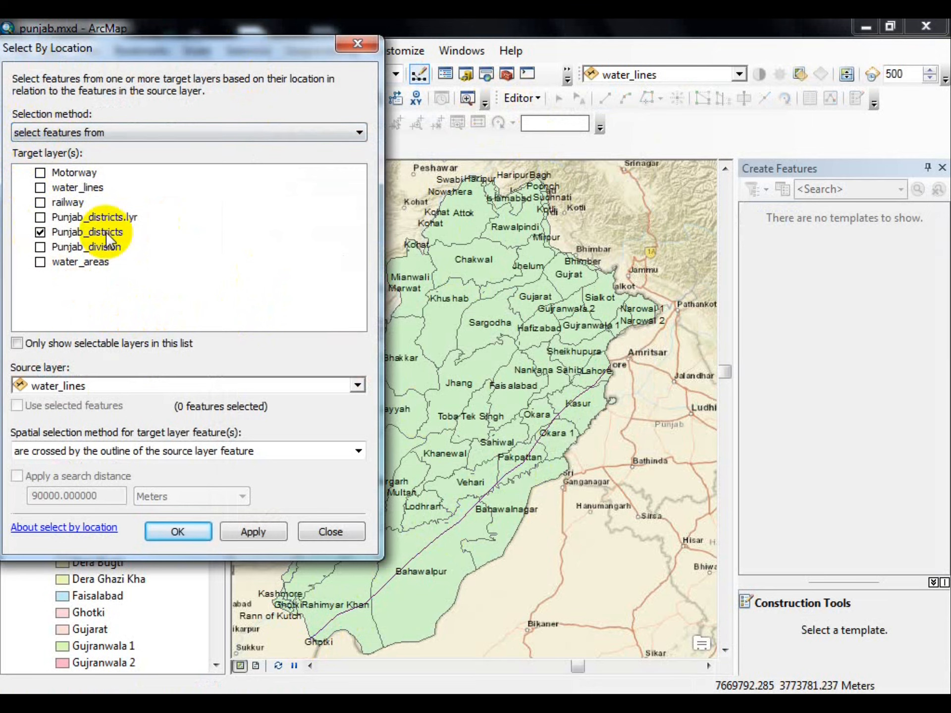
{"action": "left_click", "coordinate": [358, 385]}
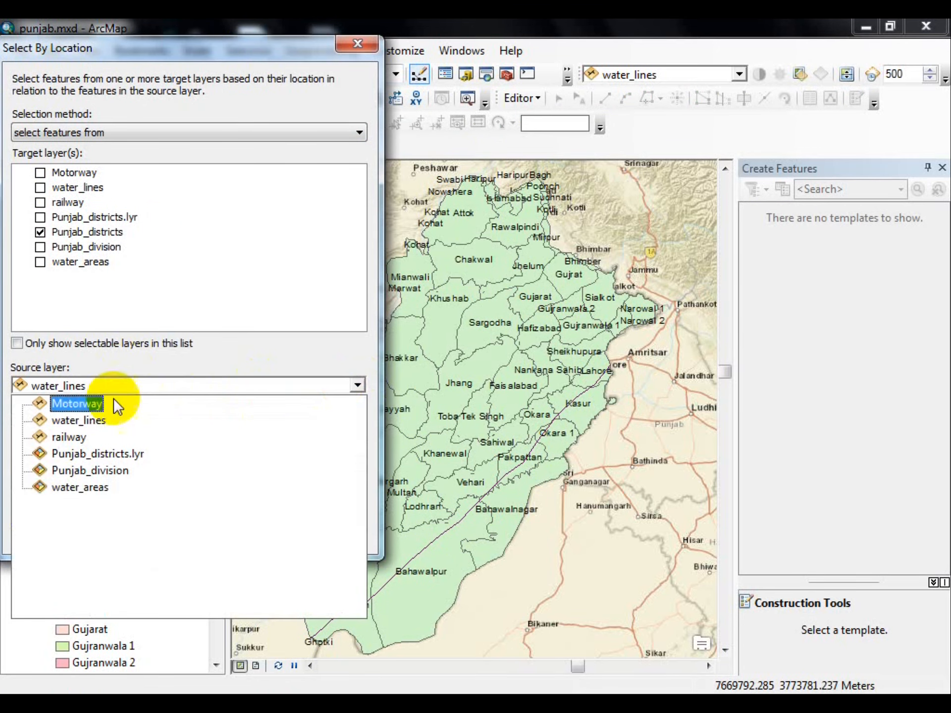
{"action": "left_click", "coordinate": [80, 404]}
{"action": "left_click", "coordinate": [110, 452]}
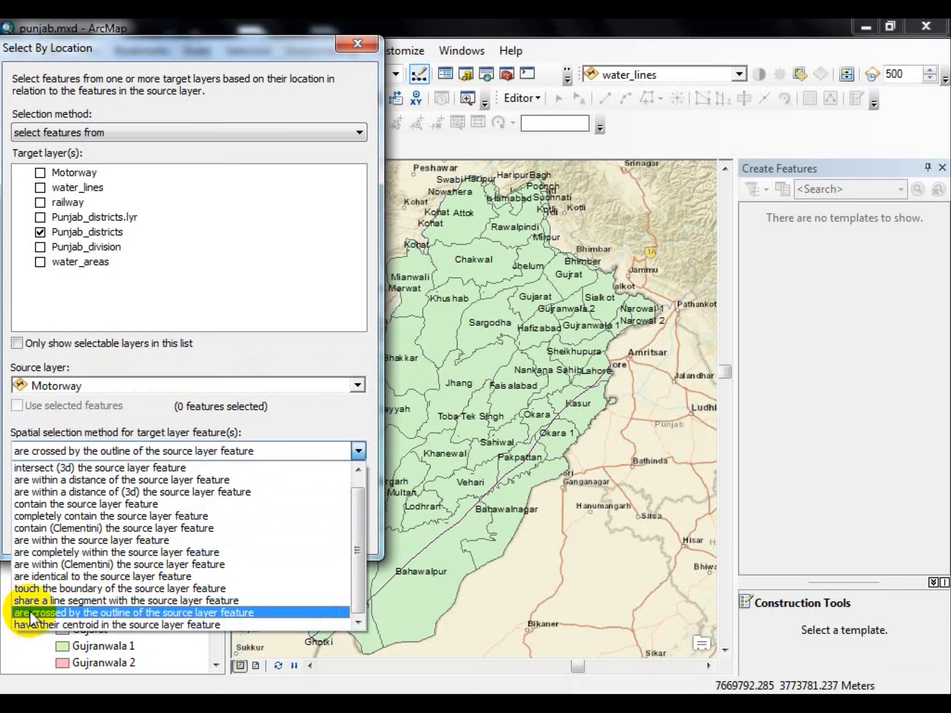
{"action": "left_click", "coordinate": [188, 614]}
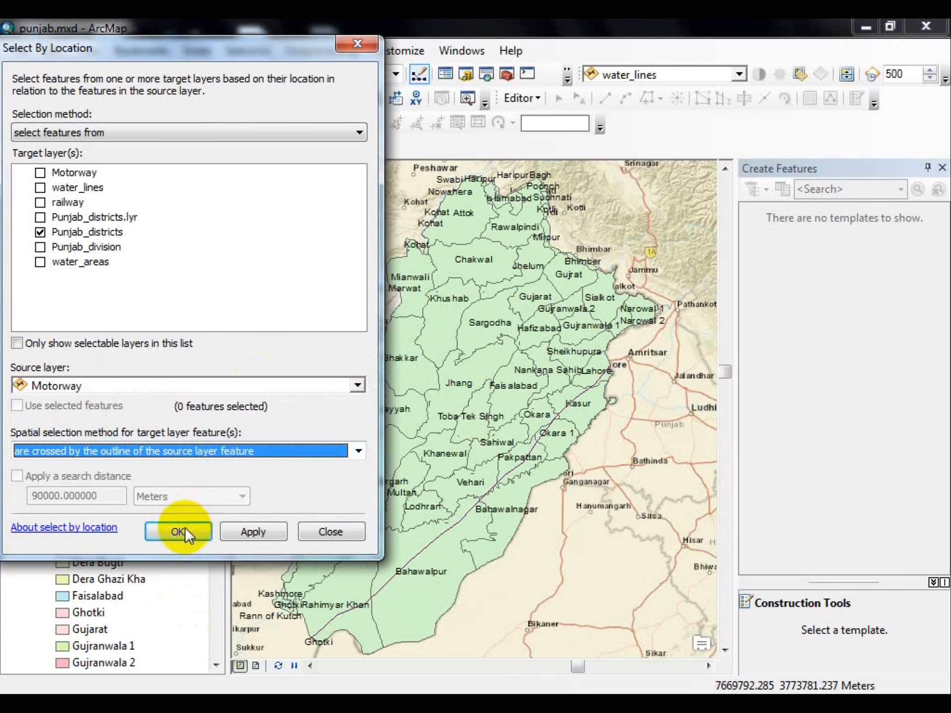
{"action": "left_click", "coordinate": [252, 533]}
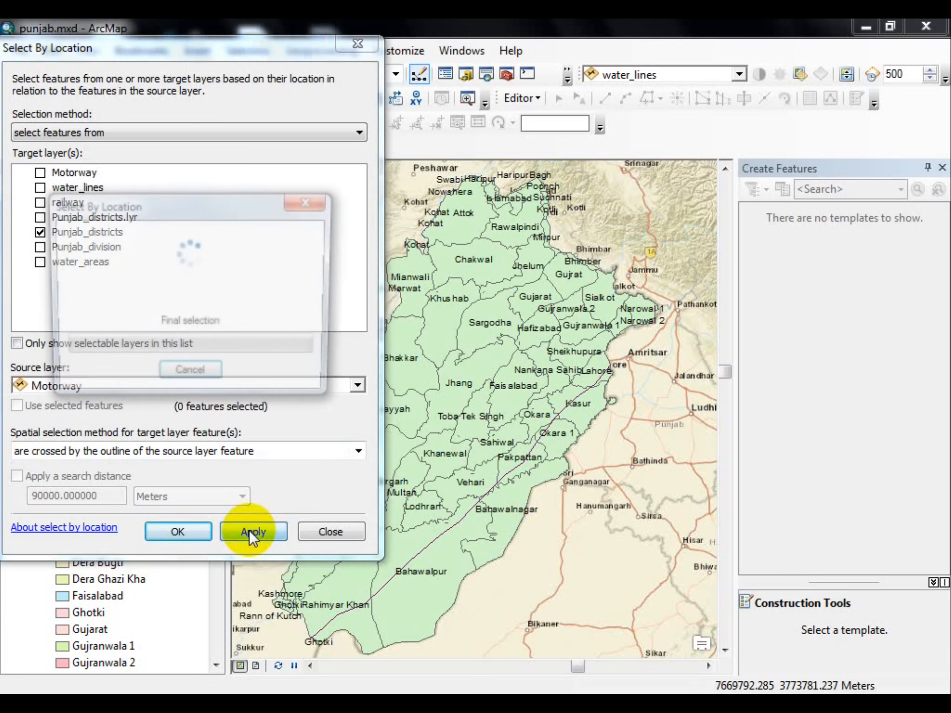
{"action": "left_click", "coordinate": [179, 532]}
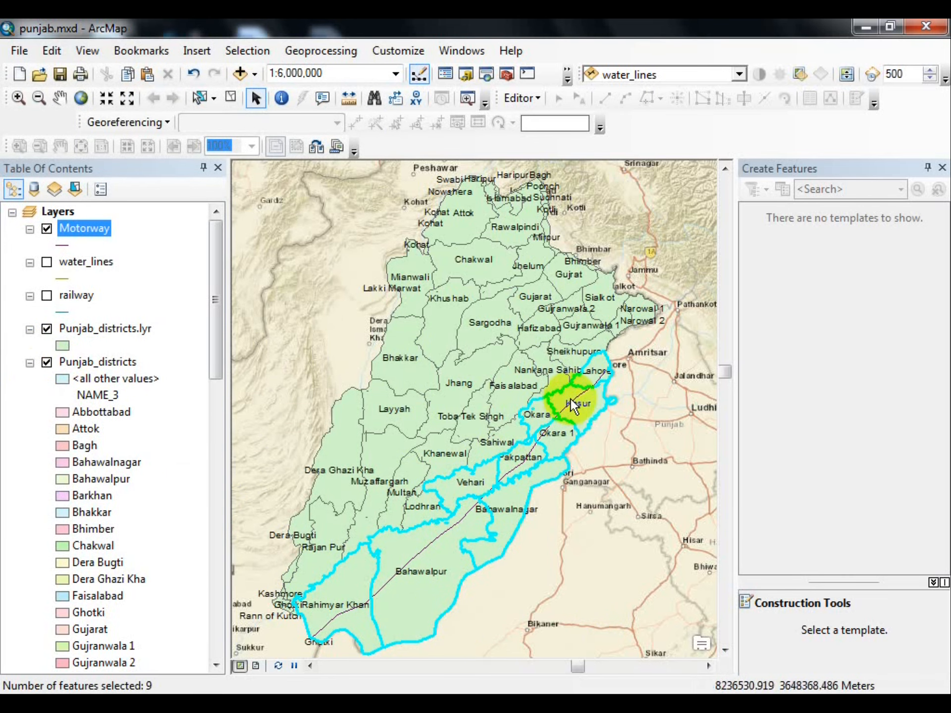
{"action": "left_click", "coordinate": [45, 326]}
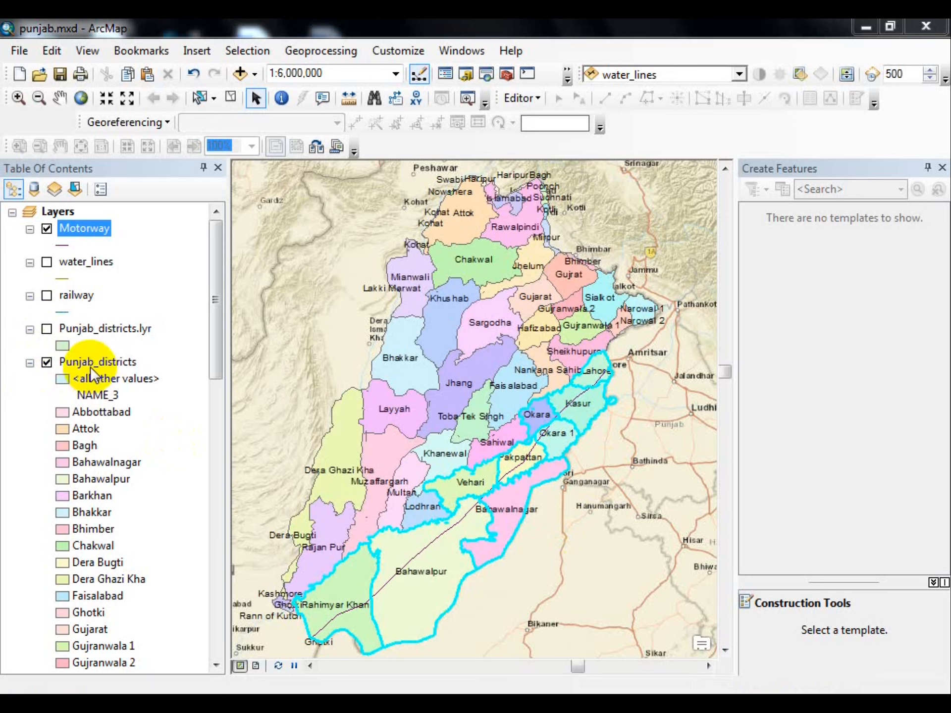
- Export the selected Punjab_districts features as a shapefile named motor_way_passing_dist in the Arcmap folder, and add it to the map as a layer
{"action": "right_click", "coordinate": [92, 367]}
{"action": "mouse_move", "coordinate": [132, 341]}
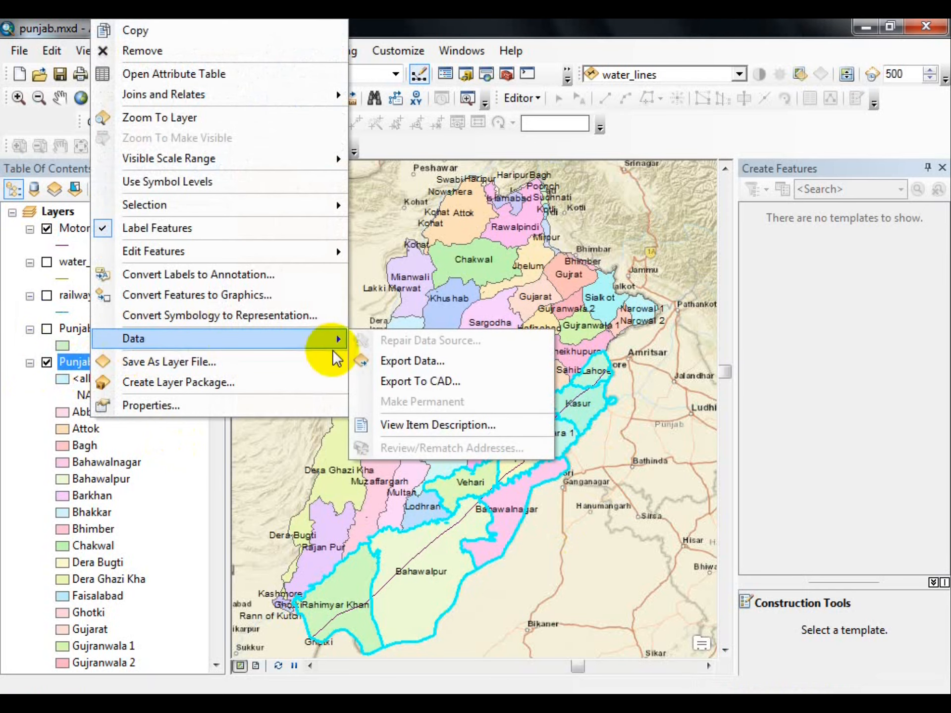
{"action": "left_click", "coordinate": [411, 366]}
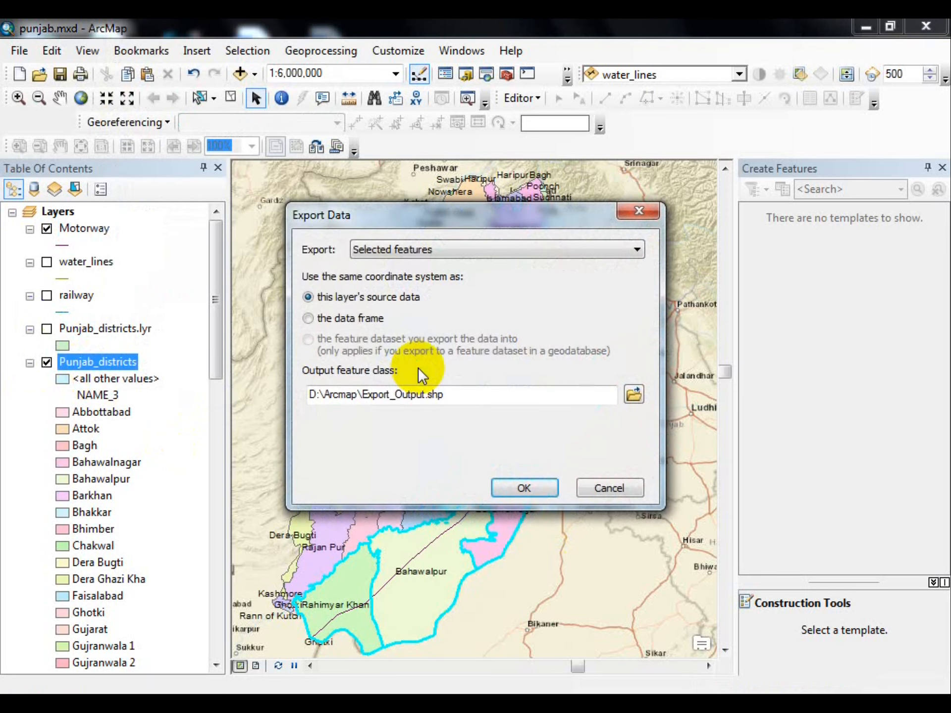
{"action": "left_click", "coordinate": [419, 254]}
{"action": "left_click", "coordinate": [419, 254]}
{"action": "left_click", "coordinate": [633, 394]}
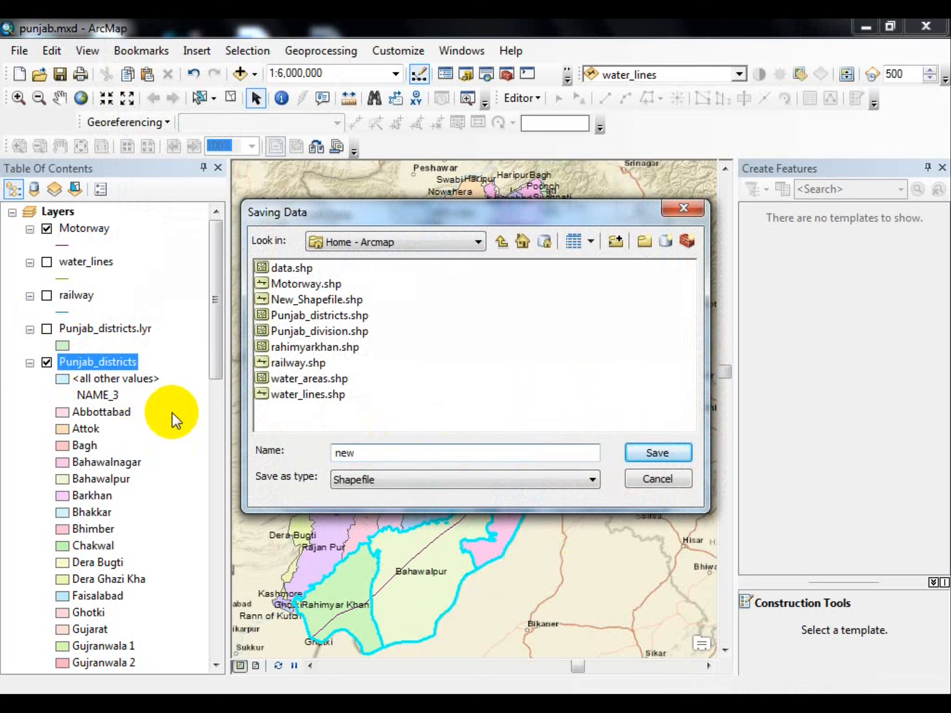
{"action": "type", "text": "_"}
{"action": "key", "text": "BackSpace"}
{"action": "key", "text": "BackSpace"}
{"action": "key", "text": "BackSpace"}
{"action": "key", "text": "BackSpace"}
{"action": "type", "text": "motor_way_passing_d"}
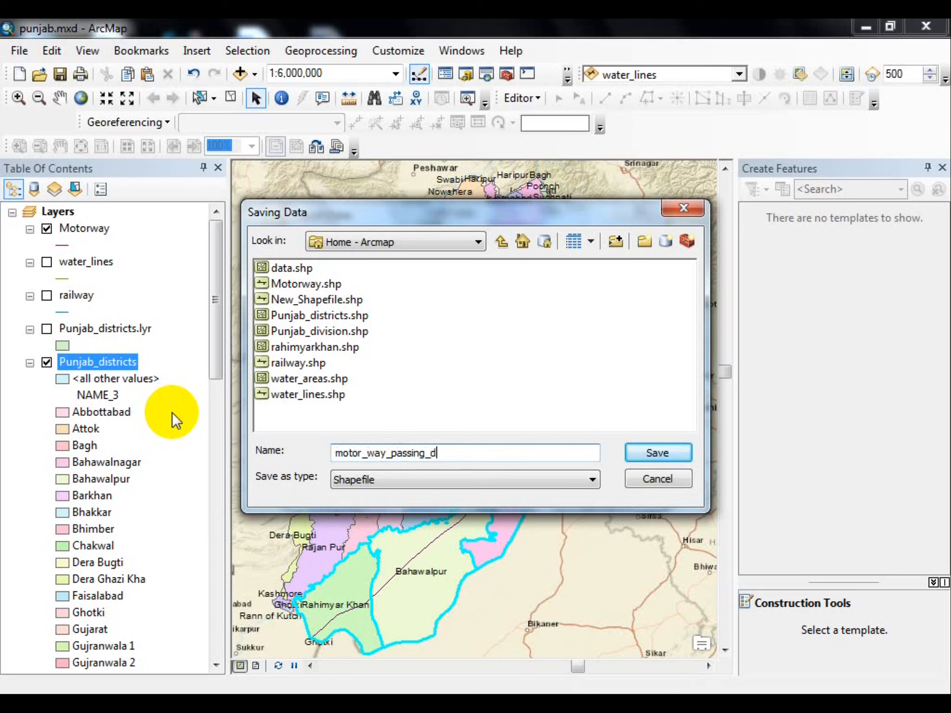
{"action": "type", "text": "ist"}
{"action": "left_click", "coordinate": [654, 453]}
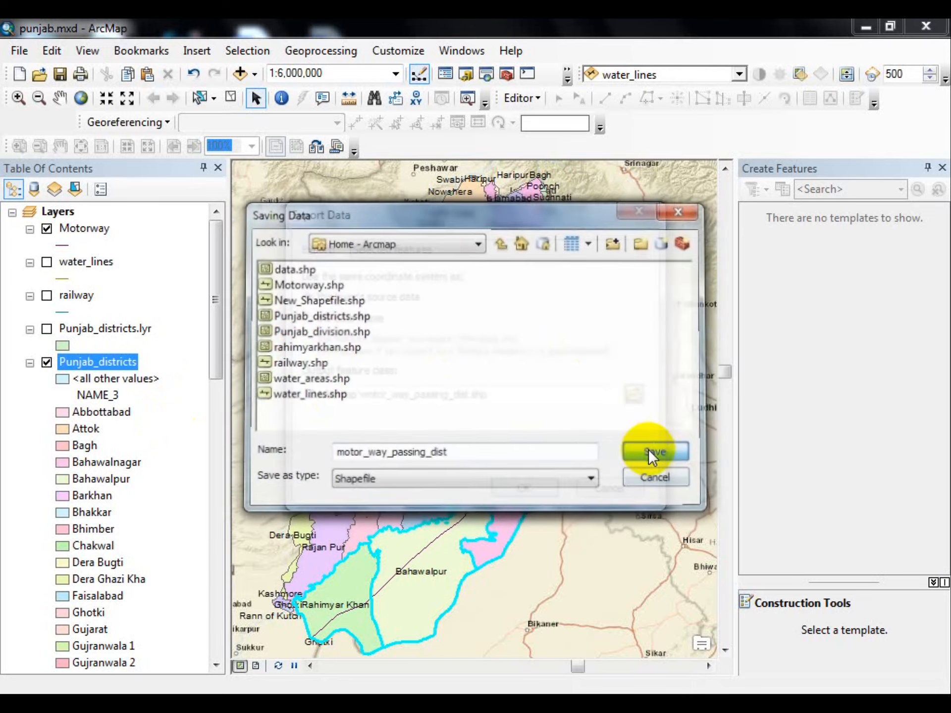
{"action": "left_click", "coordinate": [549, 487]}
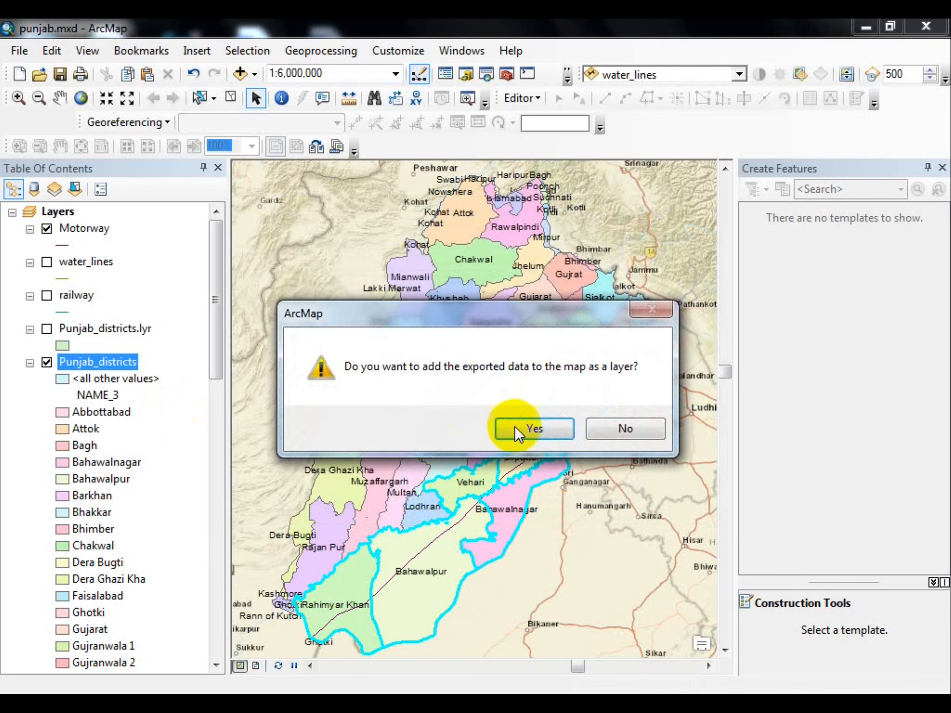
{"action": "left_click", "coordinate": [517, 428]}
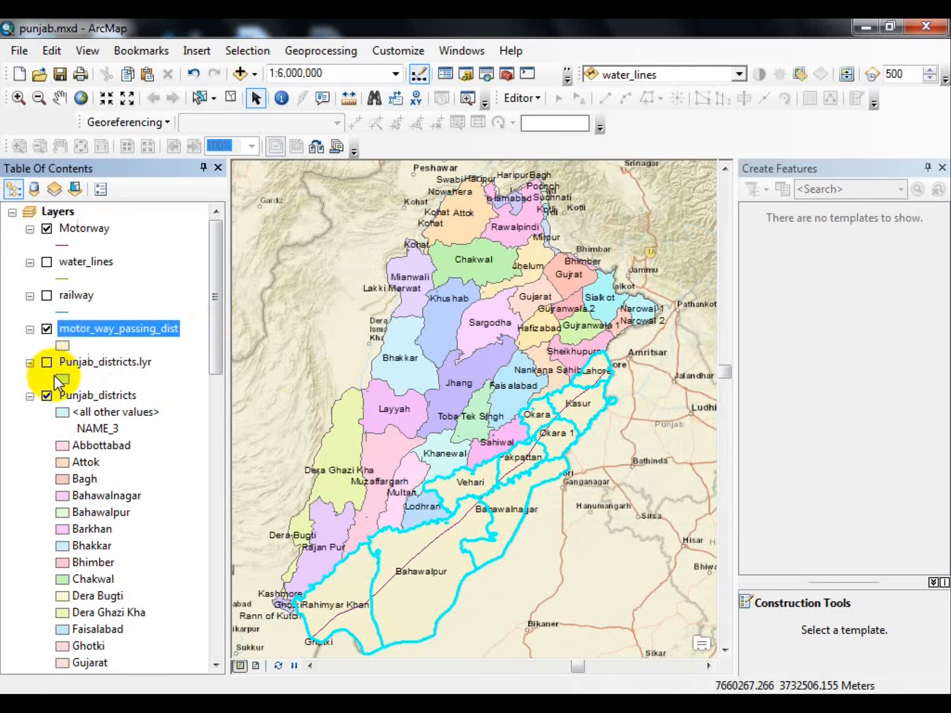
- Hide the Punjab_districts layer, and review the records in the motor_way_passing_dist attribute table before closing it
{"action": "left_click", "coordinate": [48, 398]}
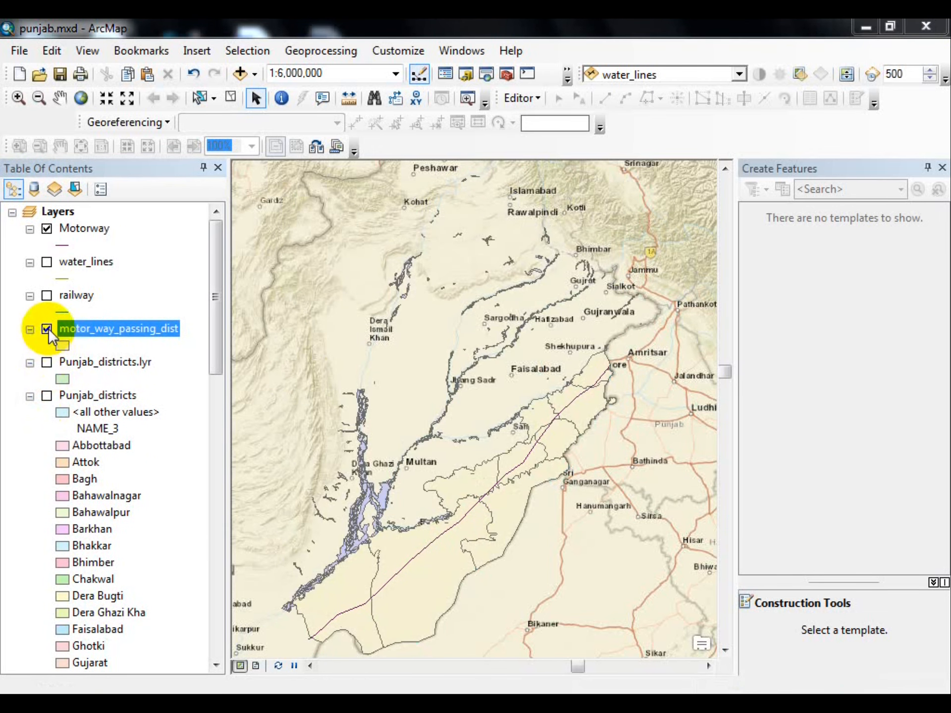
{"action": "right_click", "coordinate": [105, 331]}
{"action": "left_click", "coordinate": [240, 22]}
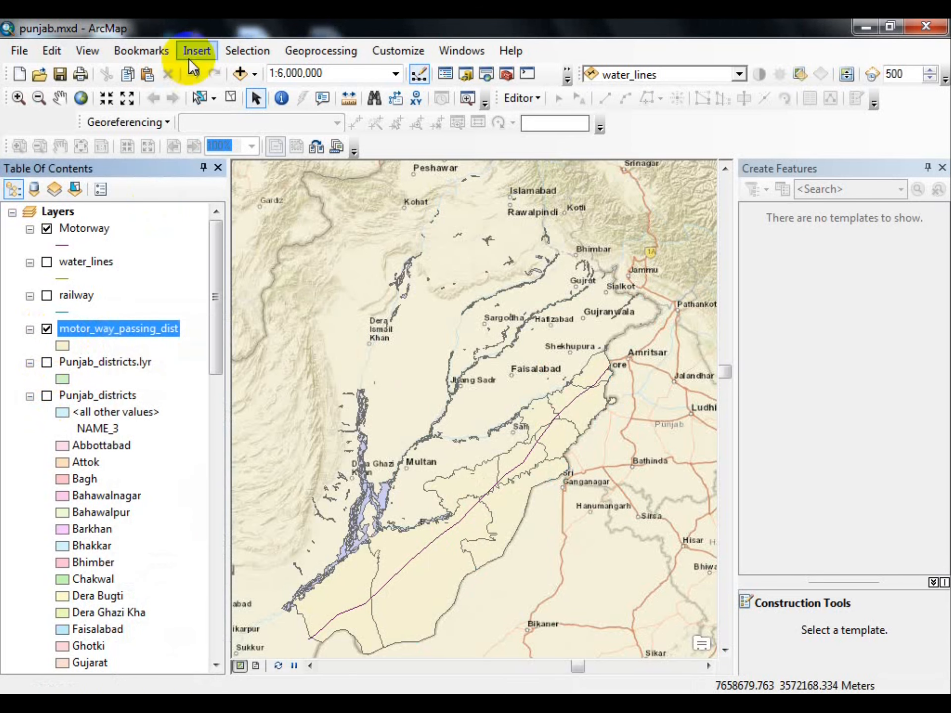
{"action": "right_click", "coordinate": [88, 328]}
{"action": "left_click", "coordinate": [127, 340]}
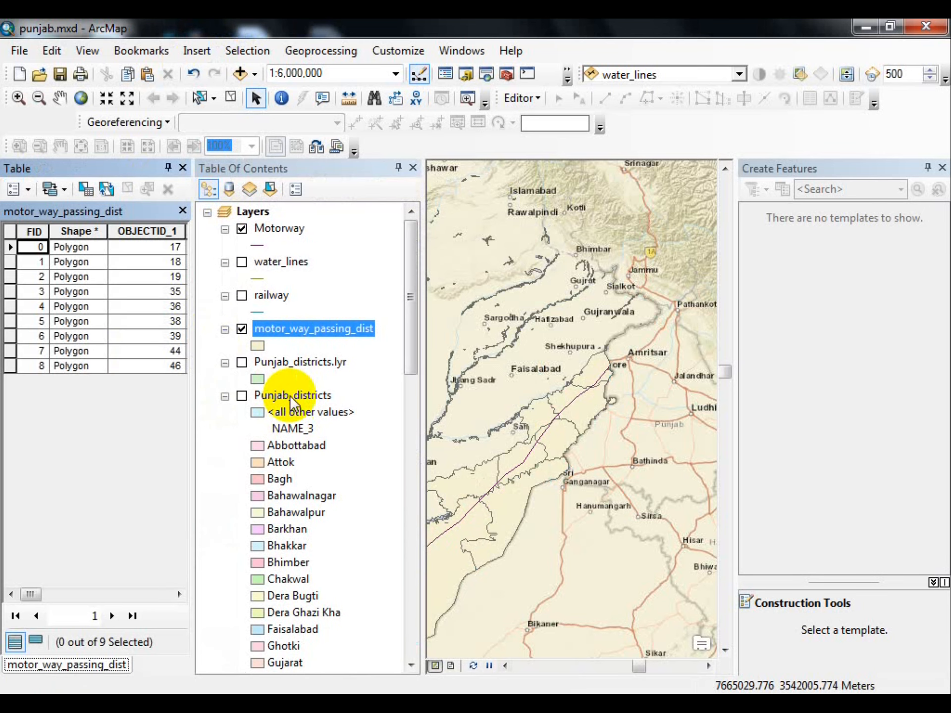
{"action": "scroll", "coordinate": [50, 329], "scroll_direction": "right", "scroll_amount": 4}
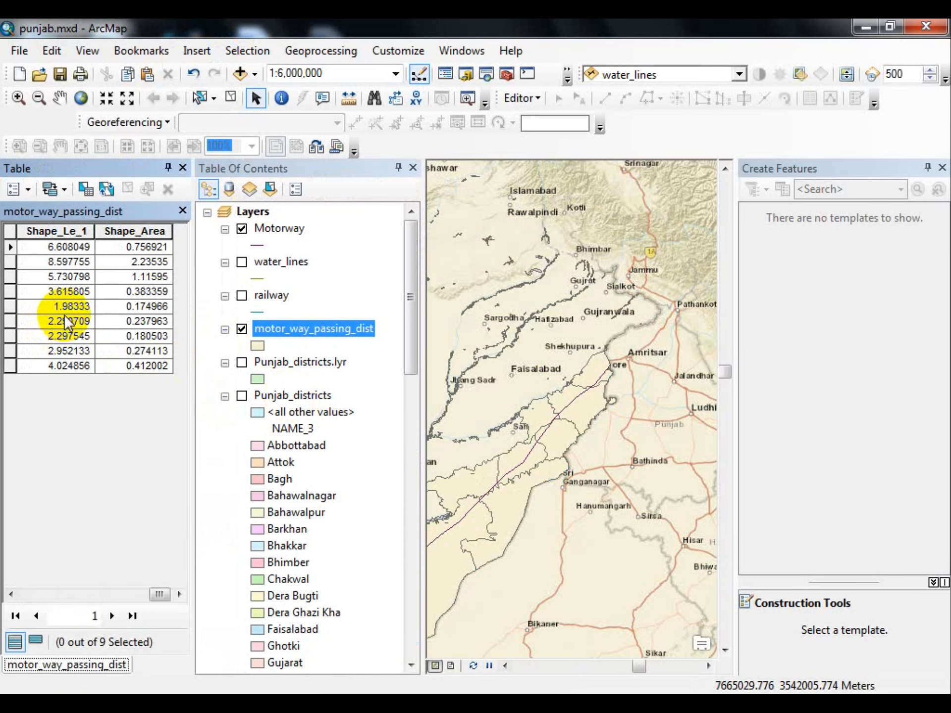
{"action": "scroll", "coordinate": [64, 314], "scroll_direction": "left", "scroll_amount": 3}
{"action": "left_click", "coordinate": [182, 169]}
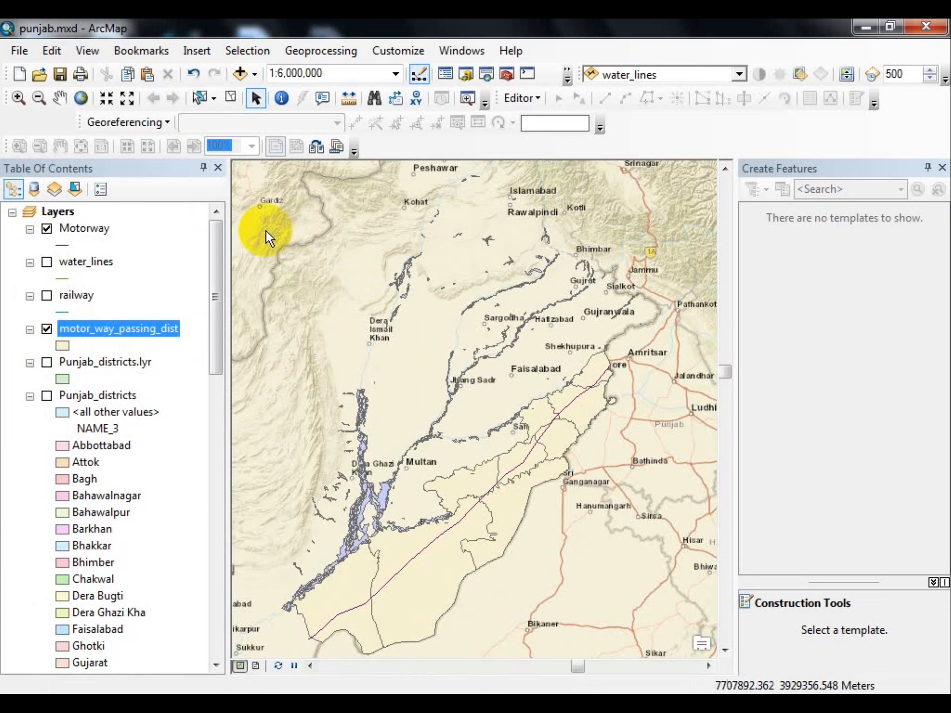
- Recolor the Punjab_districts unique-value categories with the green-yellow-red color ramp, and show that layer in place of motor_way_passing_dist
{"action": "left_click_drag", "start_coordinate": [213, 314], "coordinate": [215, 347]}
{"action": "right_click", "coordinate": [103, 296]}
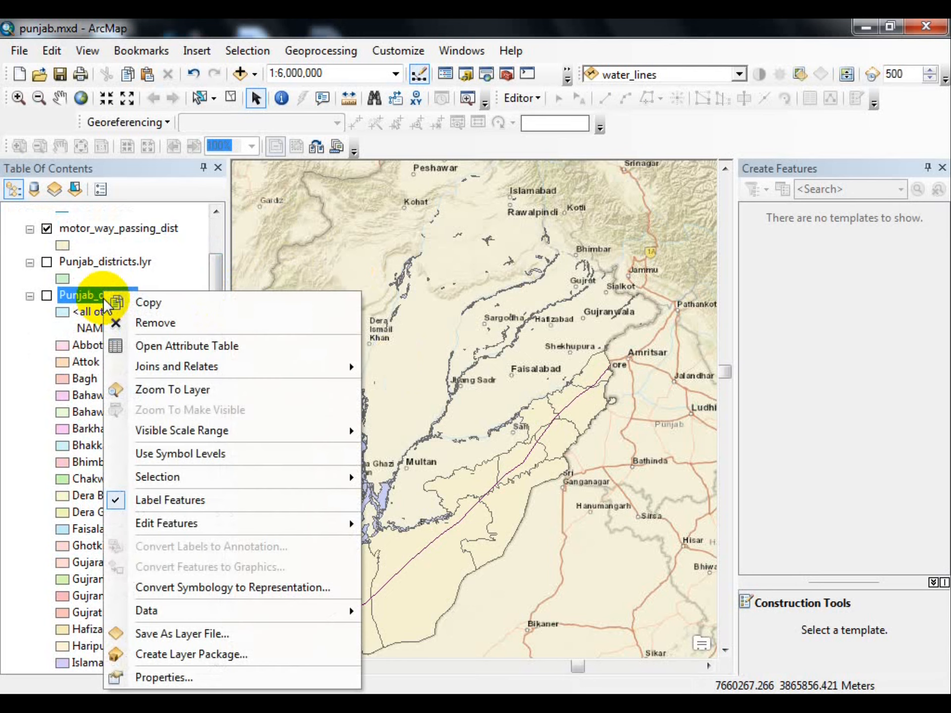
{"action": "left_click", "coordinate": [157, 678]}
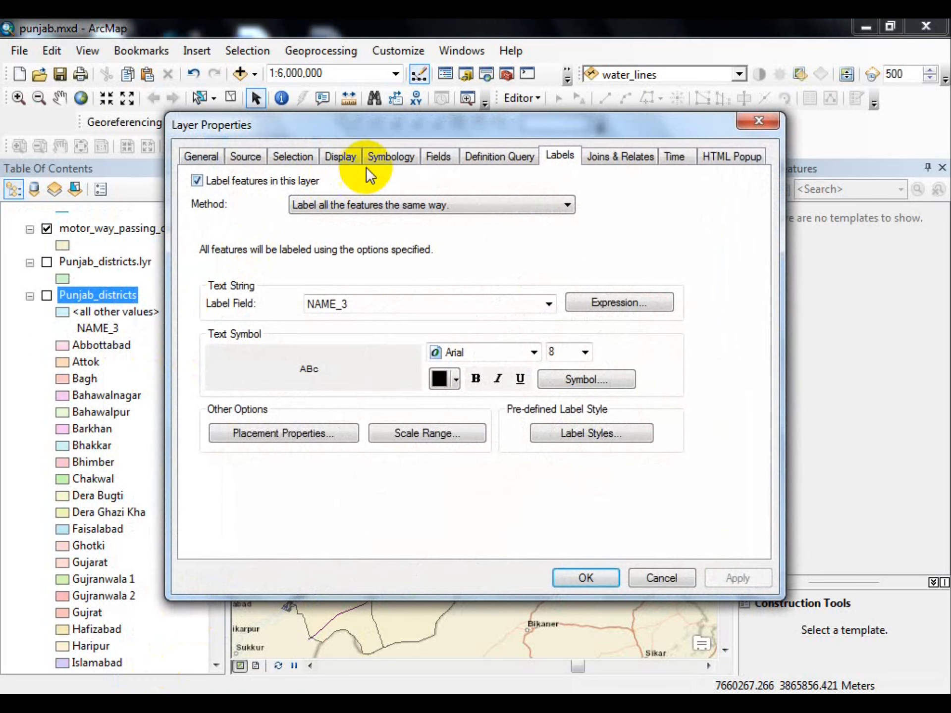
{"action": "left_click", "coordinate": [390, 155]}
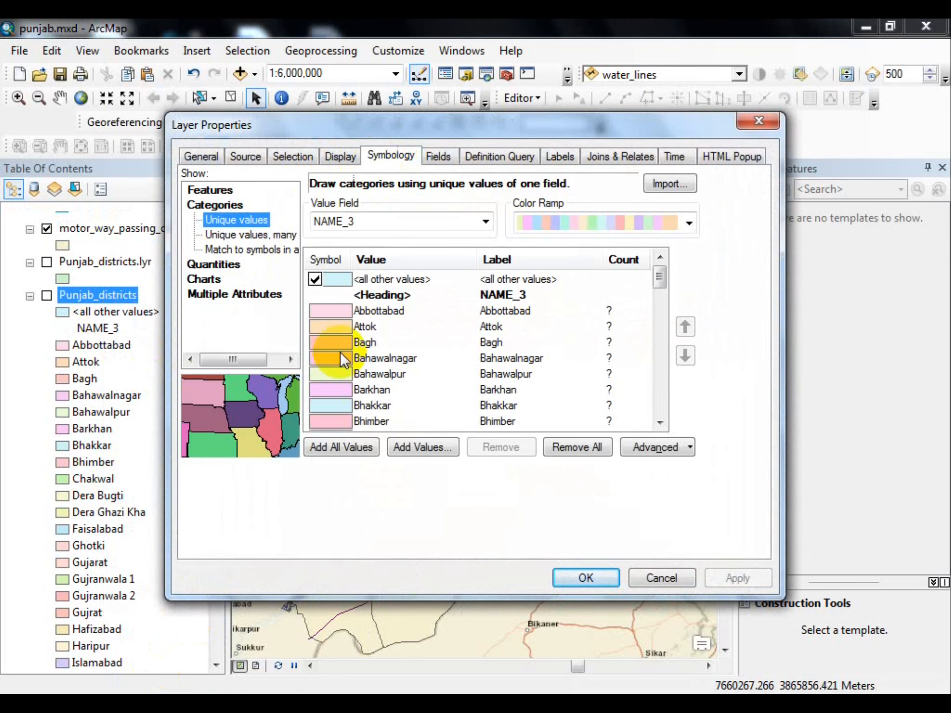
{"action": "left_click", "coordinate": [557, 219]}
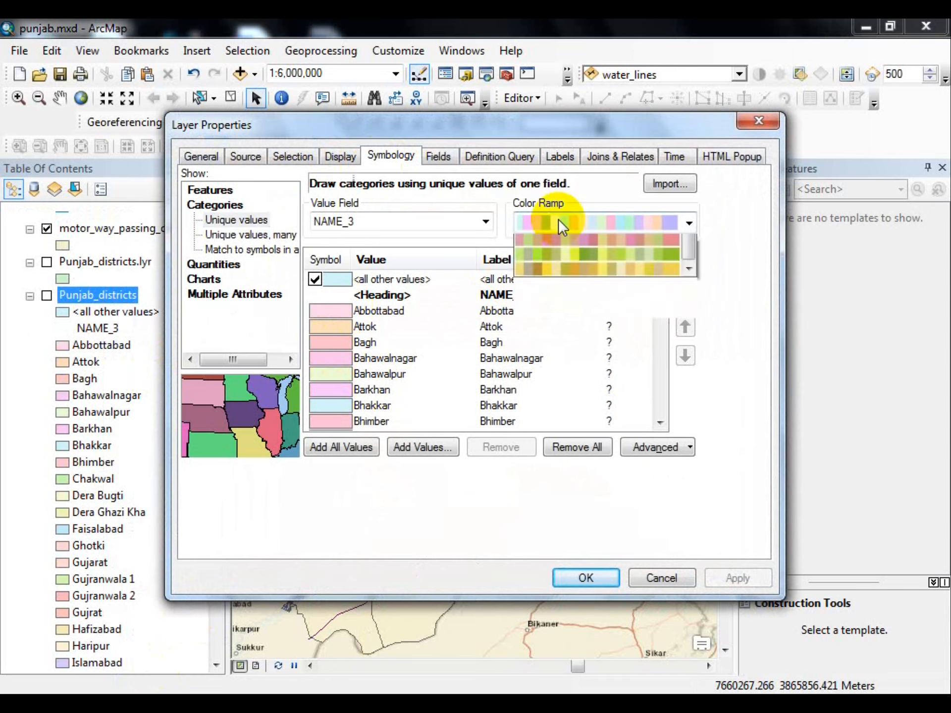
{"action": "left_click", "coordinate": [595, 569]}
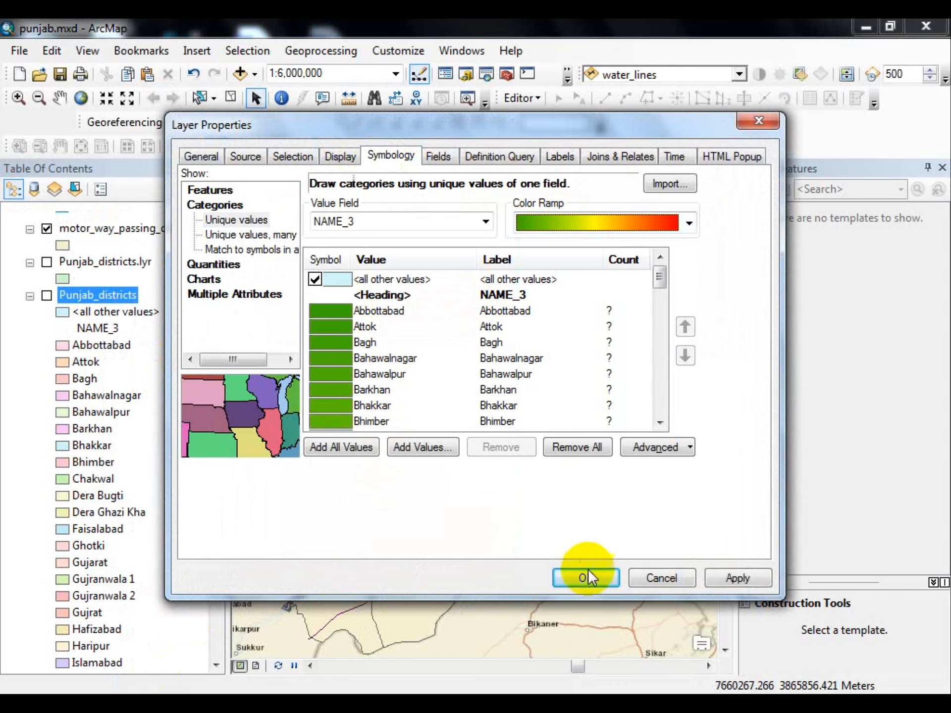
{"action": "left_click", "coordinate": [719, 577]}
{"action": "left_click", "coordinate": [594, 578]}
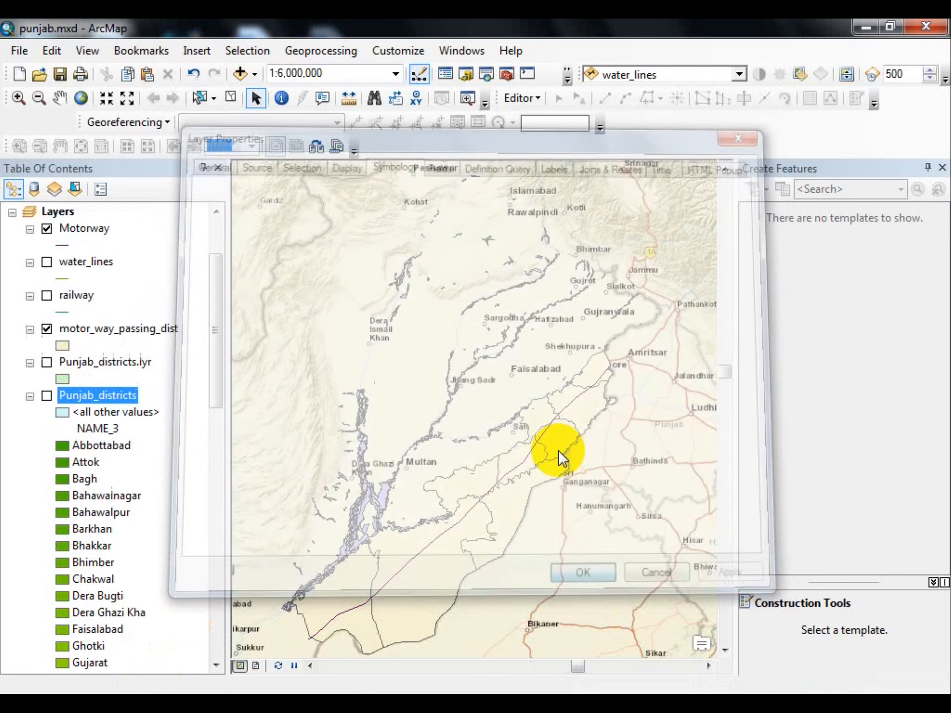
{"action": "left_click", "coordinate": [44, 296]}
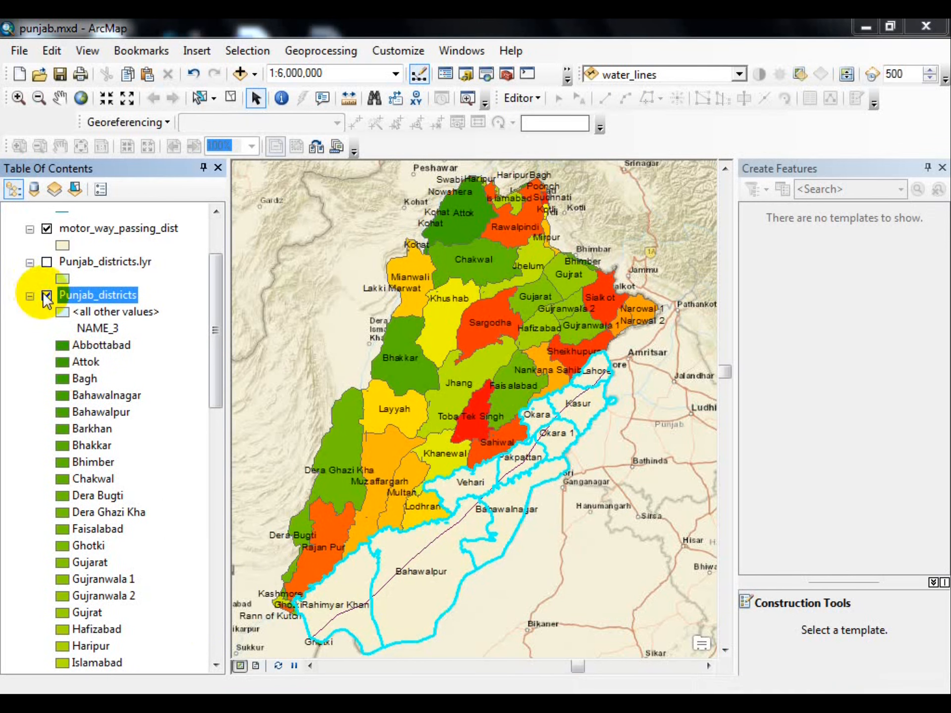
{"action": "left_click", "coordinate": [47, 229]}
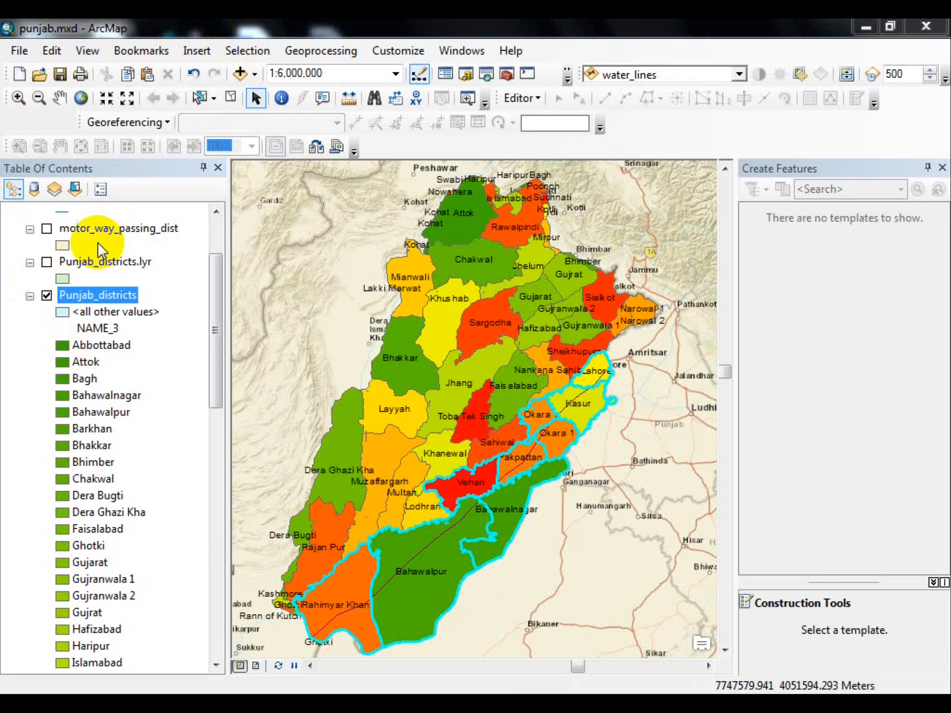
- Examine the available color ramps and the data source and coordinate system details in the Punjab_districts layer properties
{"action": "right_click", "coordinate": [79, 295]}
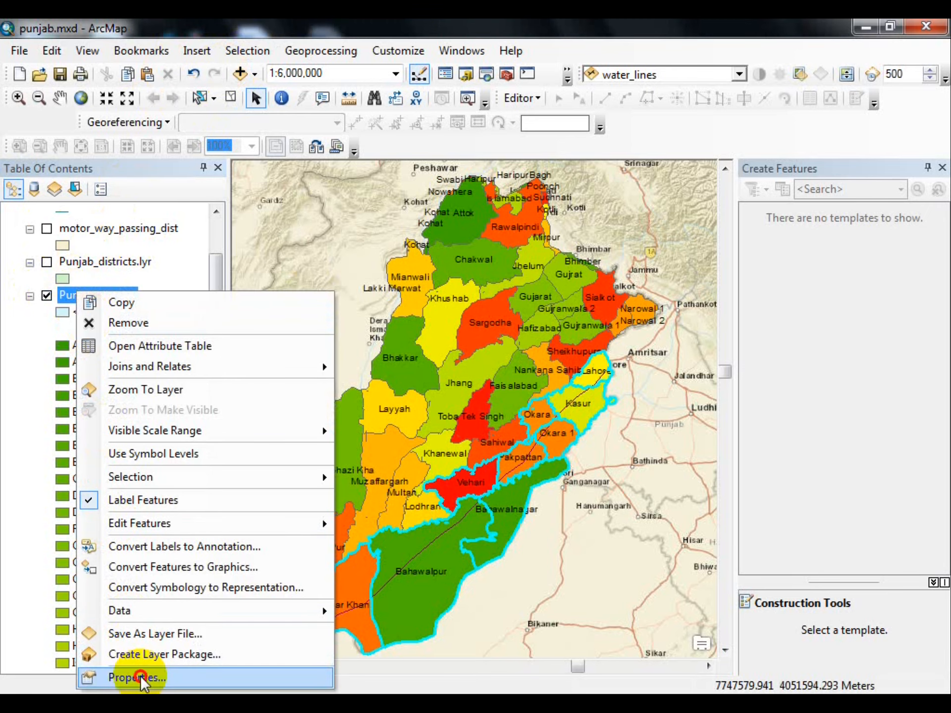
{"action": "left_click", "coordinate": [135, 676]}
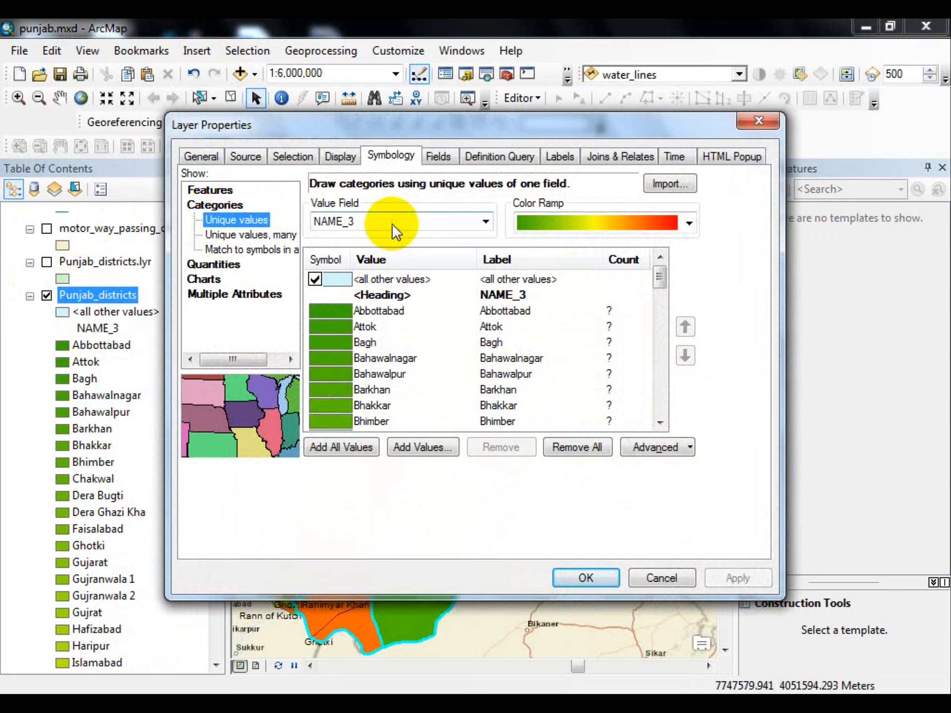
{"action": "left_click", "coordinate": [564, 229]}
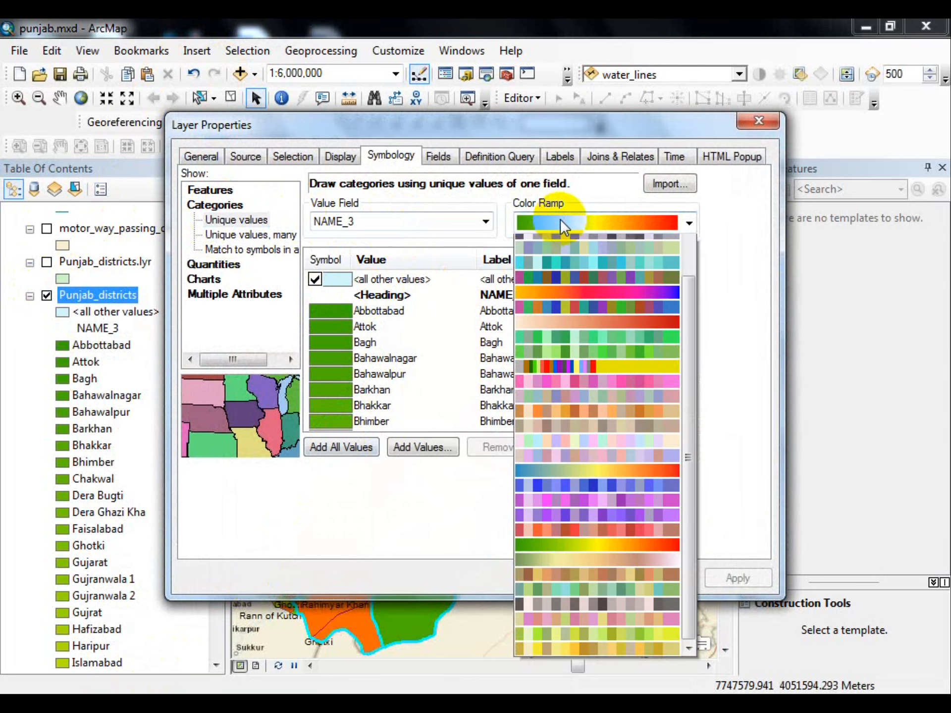
{"action": "left_click", "coordinate": [396, 127]}
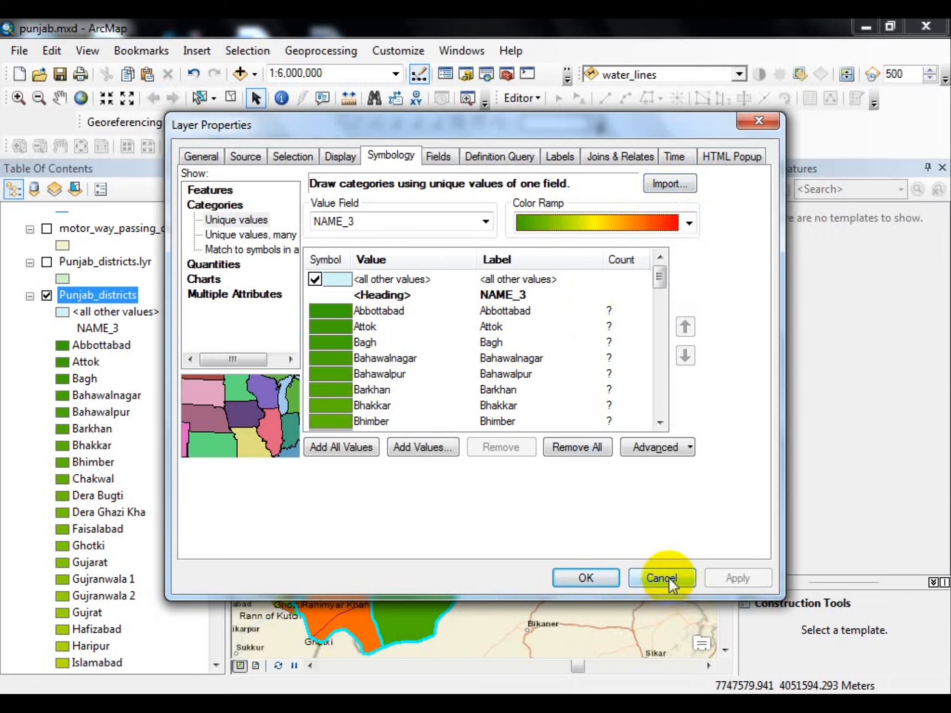
{"action": "left_click", "coordinate": [208, 159]}
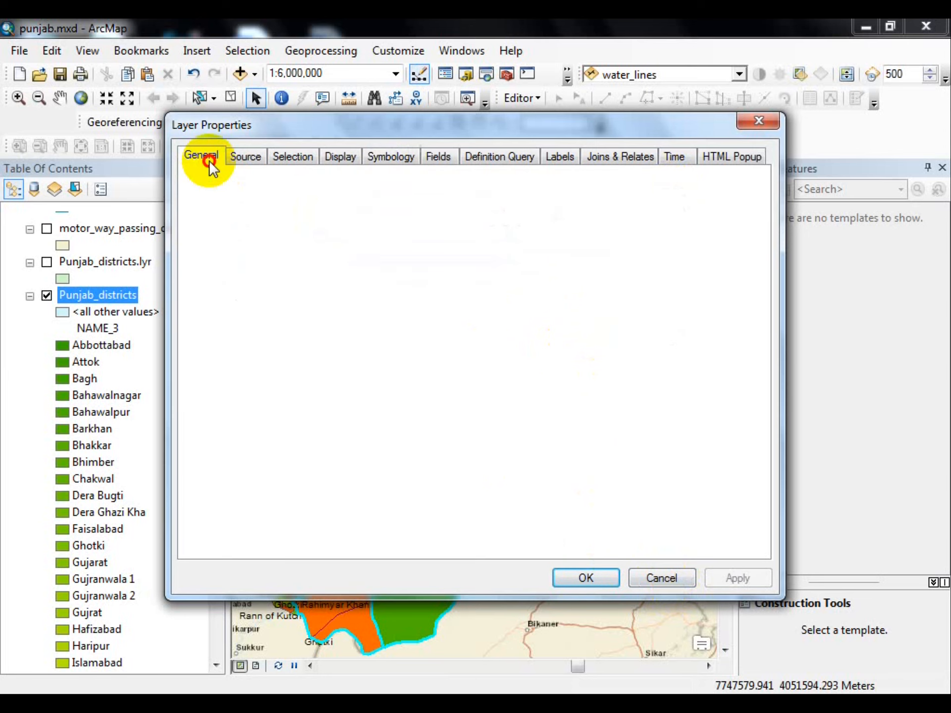
{"action": "left_click", "coordinate": [243, 158]}
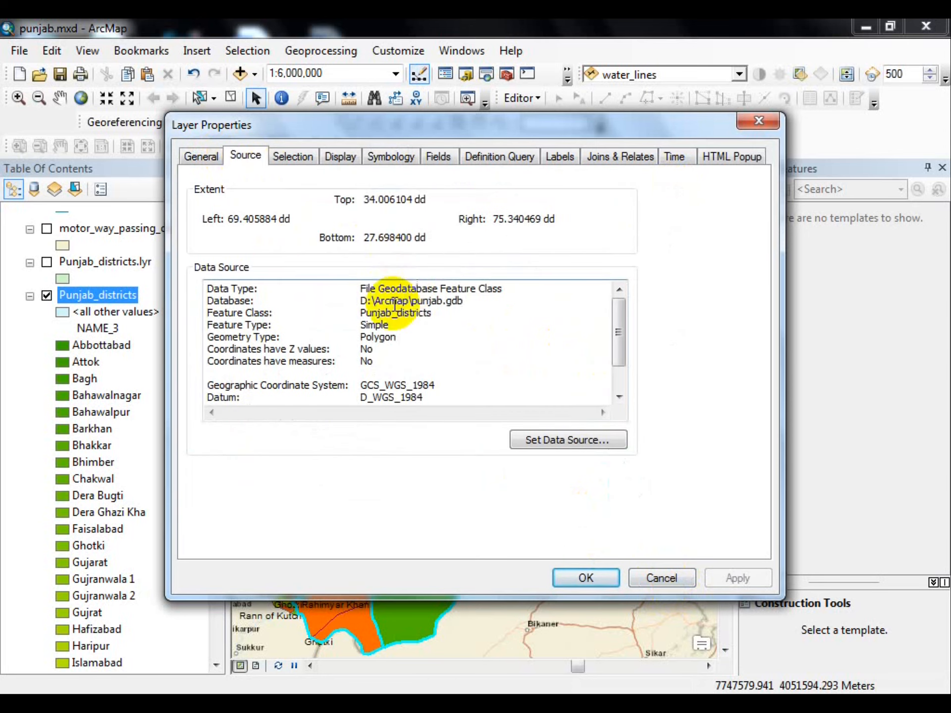
{"action": "scroll", "coordinate": [403, 378], "scroll_direction": "down", "scroll_amount": 1}
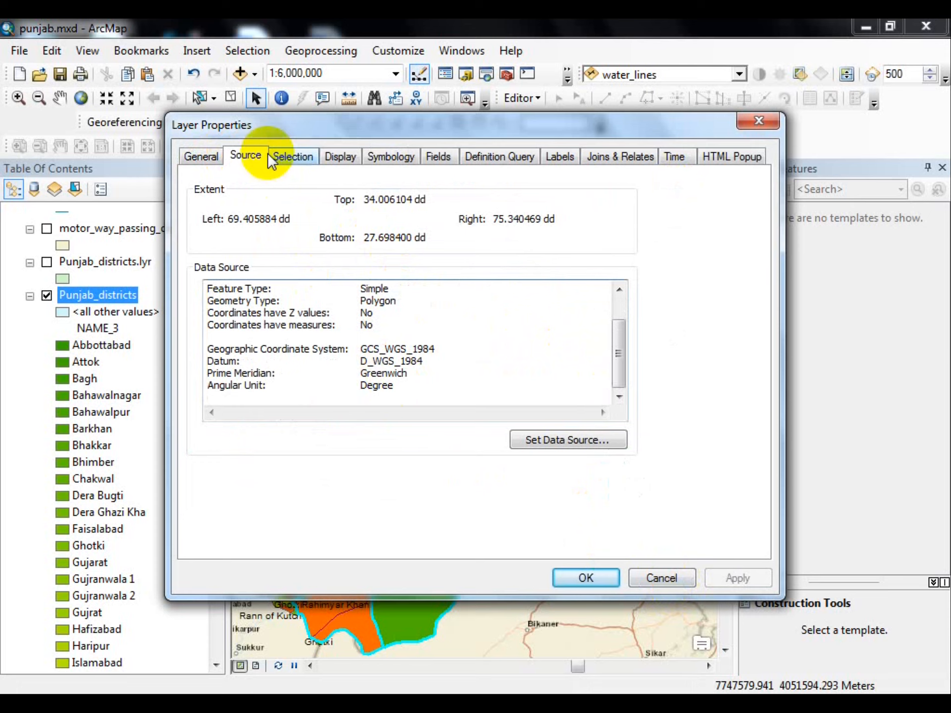
- Set the Punjab_districts layer's display transparency to 50%
{"action": "left_click", "coordinate": [332, 158]}
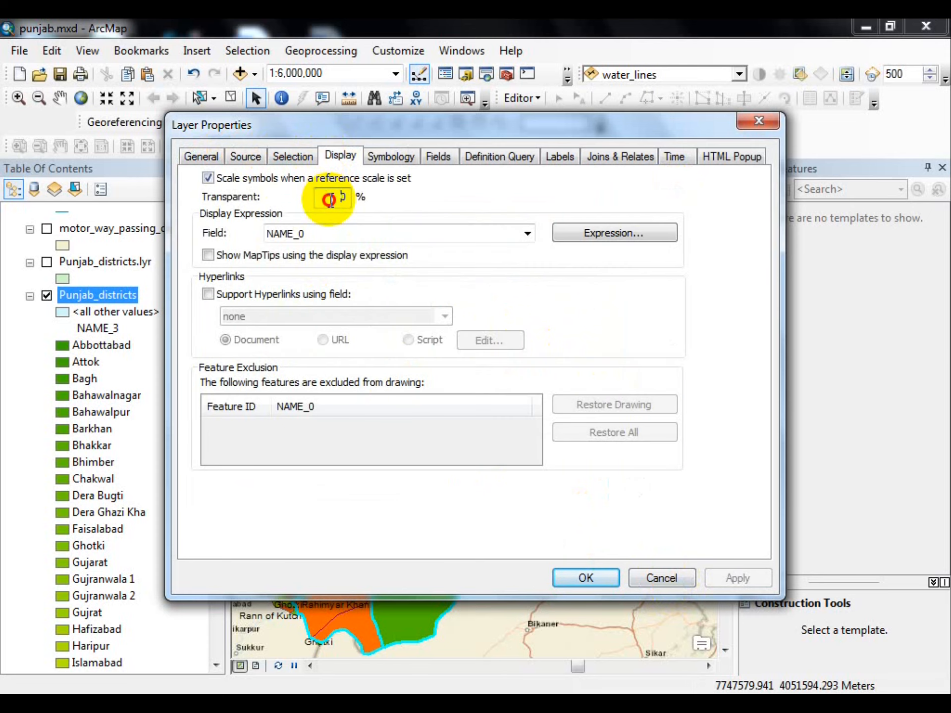
{"action": "left_click_drag", "start_coordinate": [364, 123], "coordinate": [295, 377]}
{"action": "key", "text": "Return"}
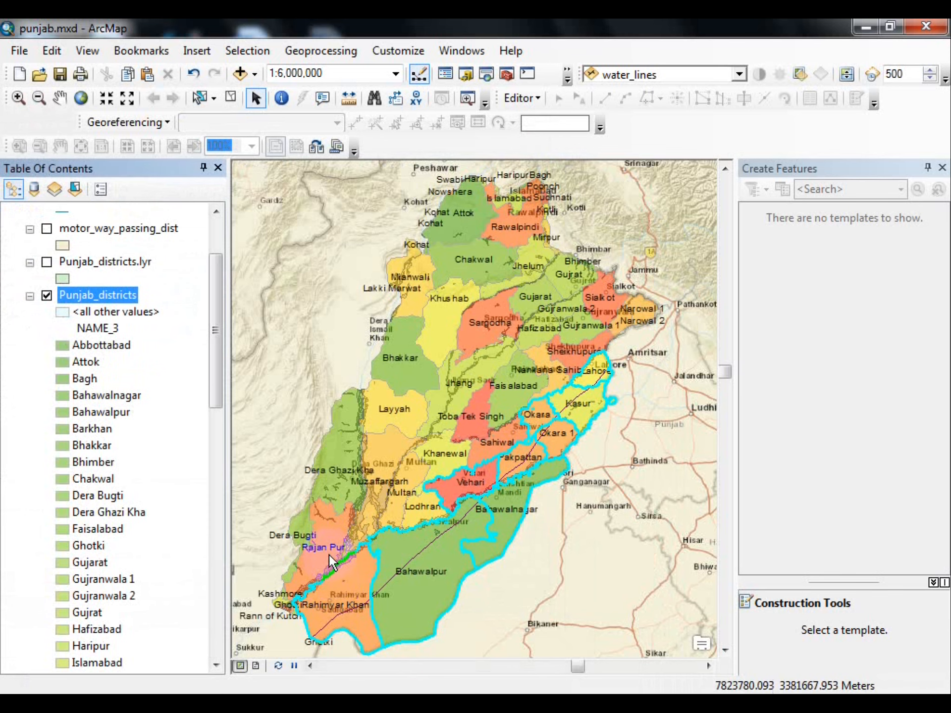
- Examine the display, symbology, field, definition query, label, and joins and relates settings of the Punjab_districts layer, leaving them unmodified
{"action": "right_click", "coordinate": [119, 294]}
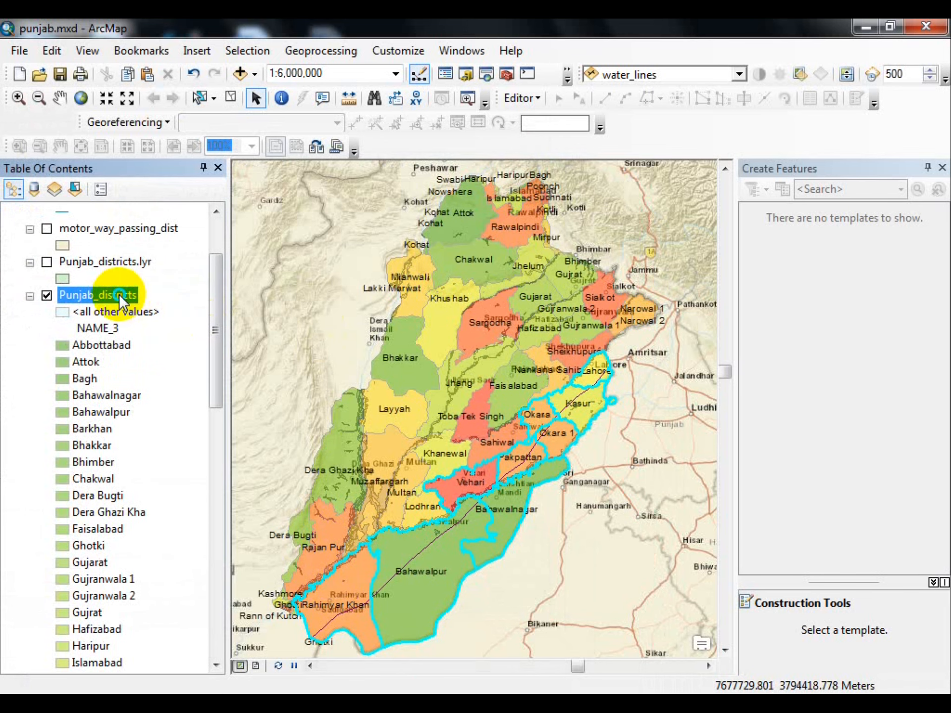
{"action": "left_click", "coordinate": [213, 676]}
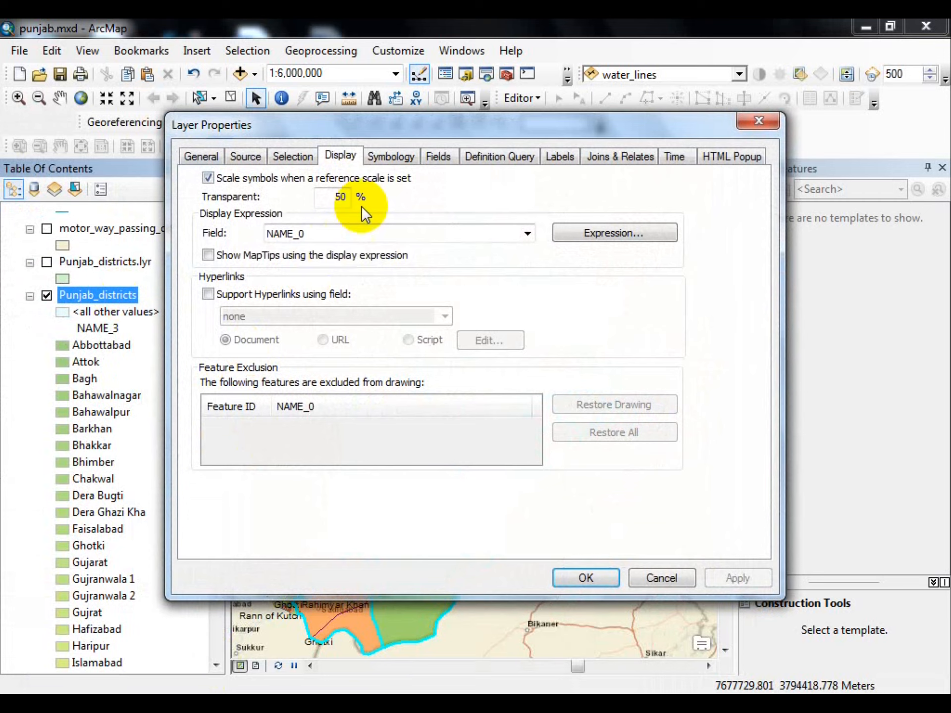
{"action": "left_click", "coordinate": [388, 154]}
{"action": "left_click", "coordinate": [435, 153]}
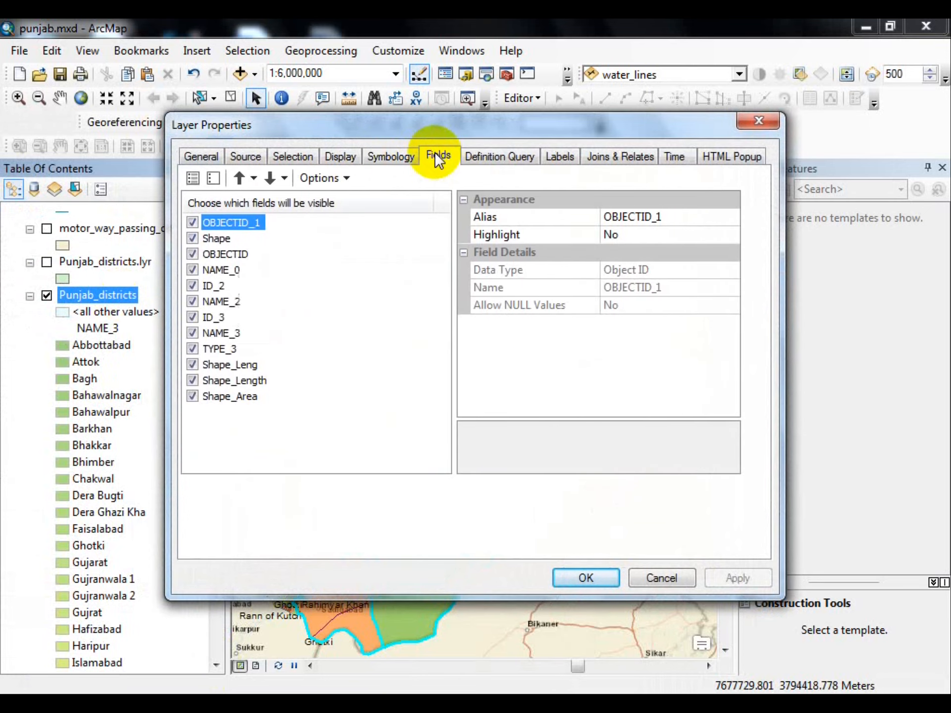
{"action": "left_click", "coordinate": [476, 161]}
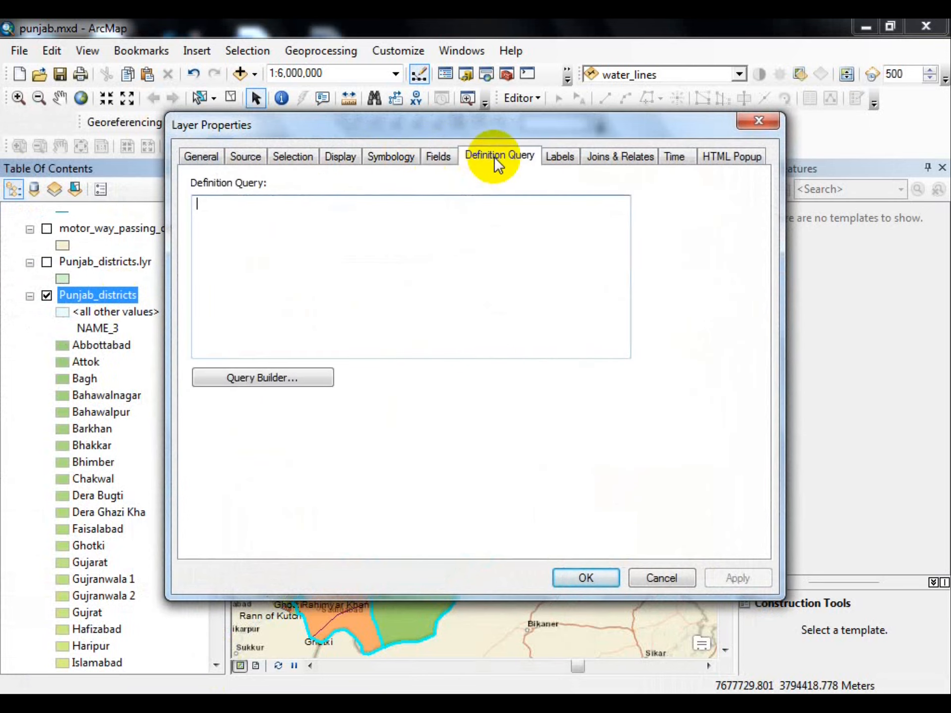
{"action": "left_click", "coordinate": [560, 155]}
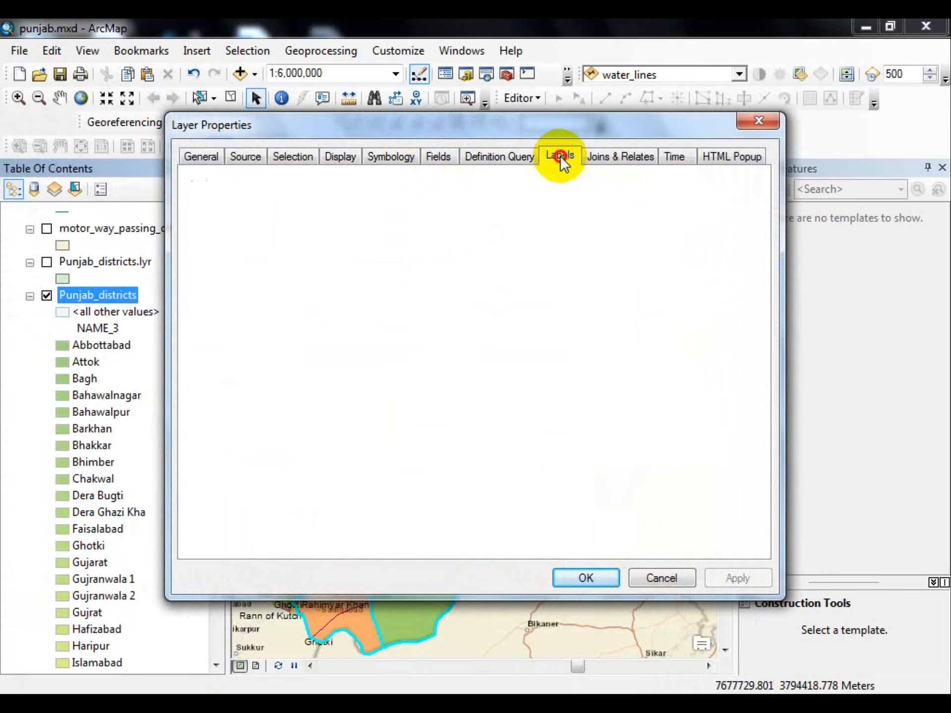
{"action": "left_click", "coordinate": [604, 156]}
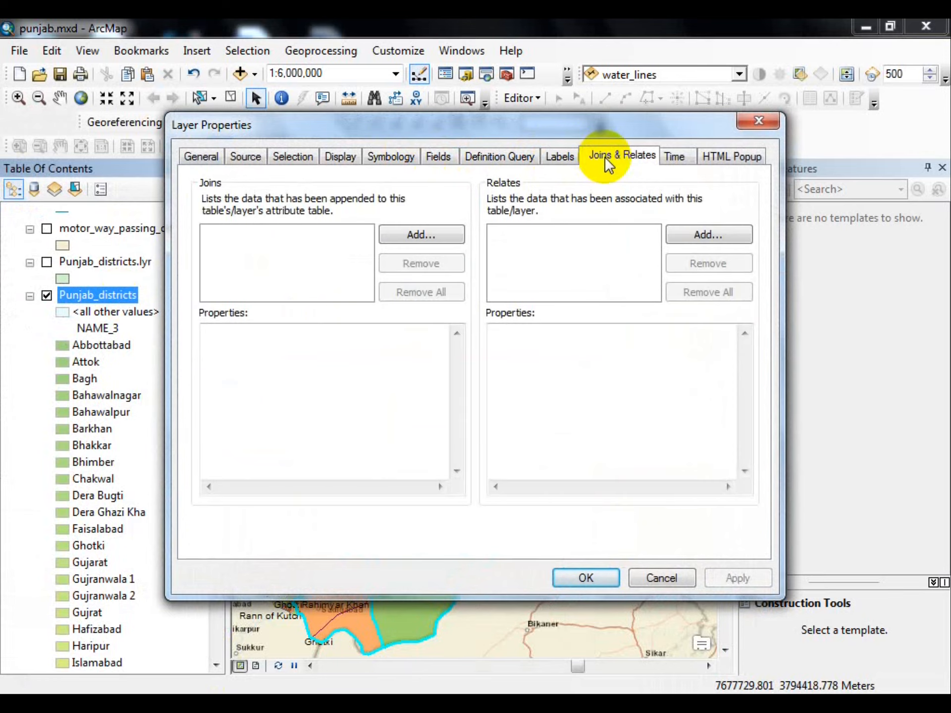
{"action": "left_click", "coordinate": [773, 121]}
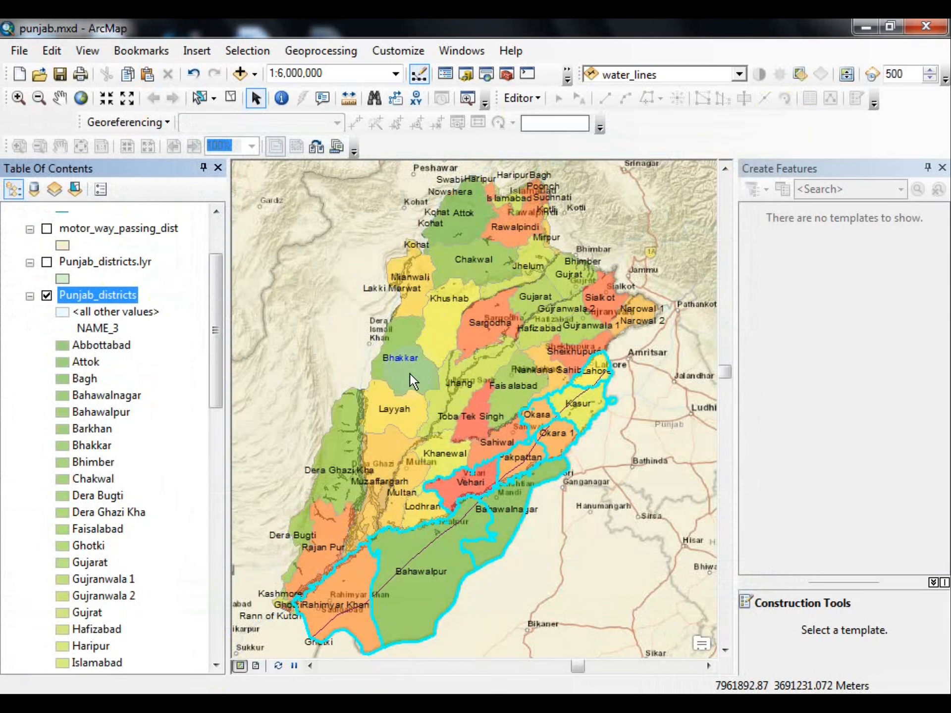